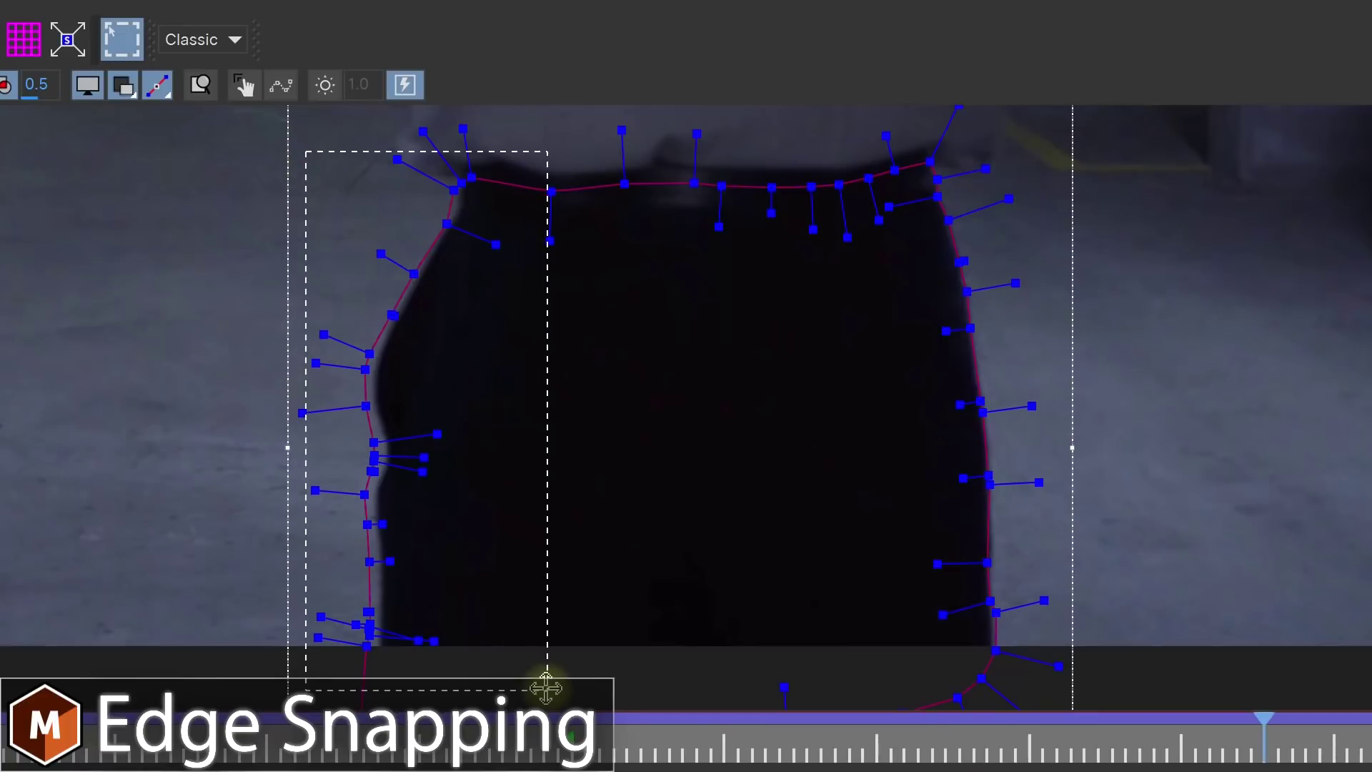
Step: Snap the selected spline points along the trousers' left side to the edge, and select and adjust the waistline points
{"action": "key", "text": "shift+e"}
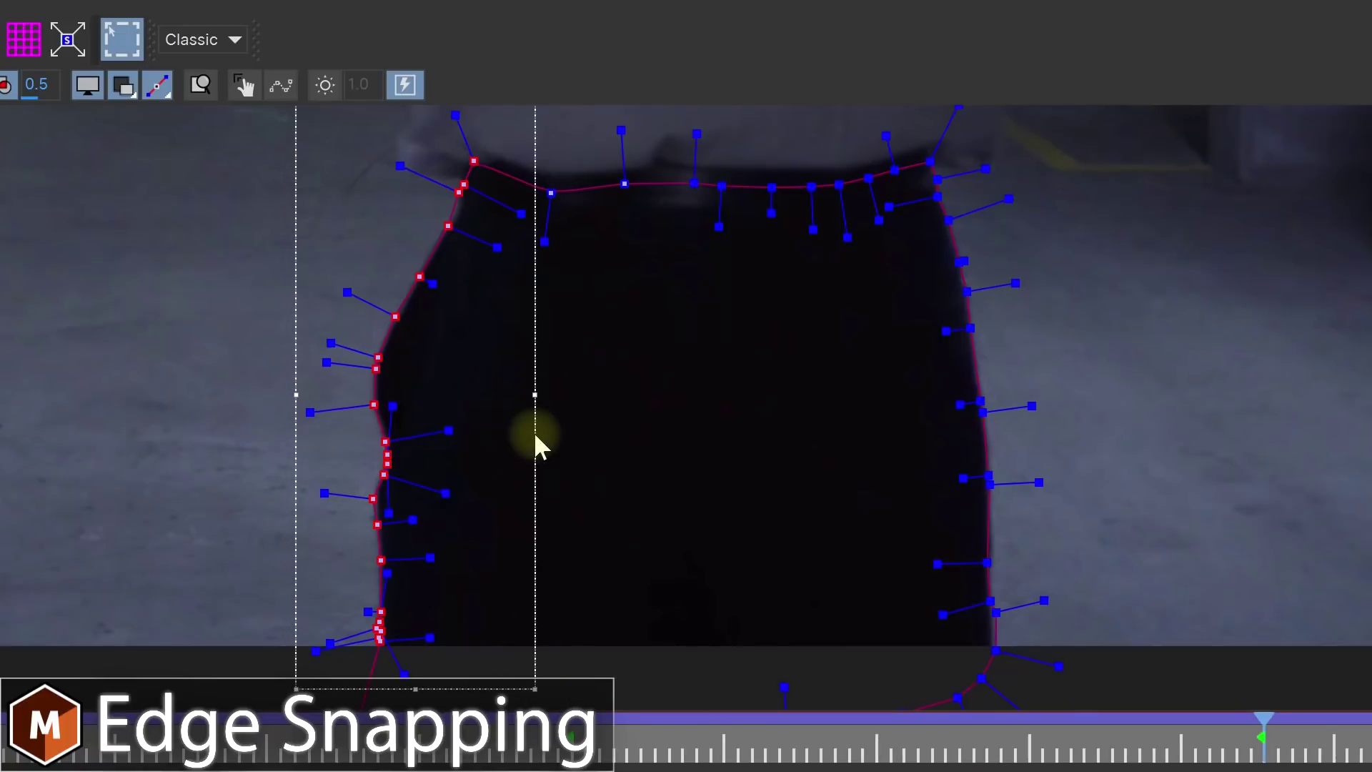
{"action": "left_click_drag", "start_coordinate": [390, 123], "coordinate": [1049, 184]}
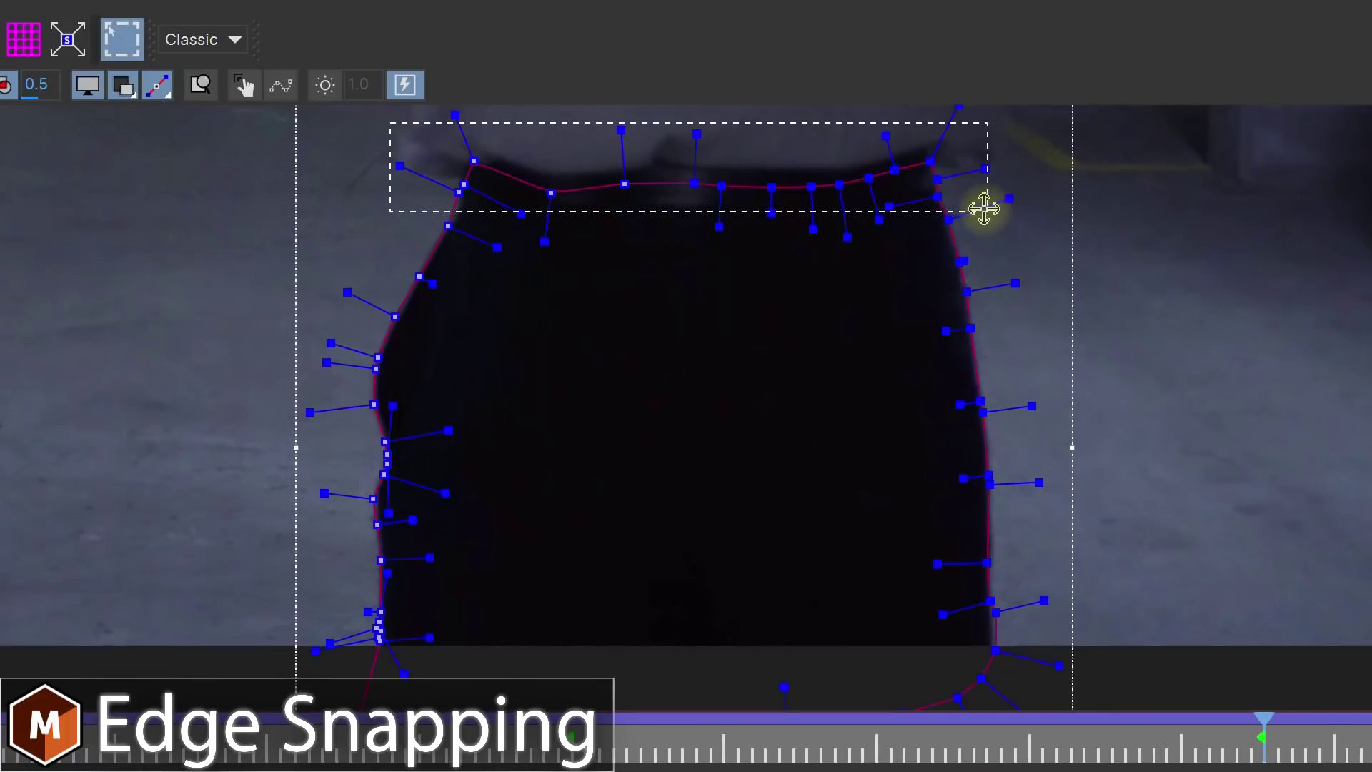
{"action": "left_click_drag", "start_coordinate": [966, 193], "coordinate": [969, 194]}
{"action": "left_click_drag", "start_coordinate": [684, 183], "coordinate": [679, 170]}
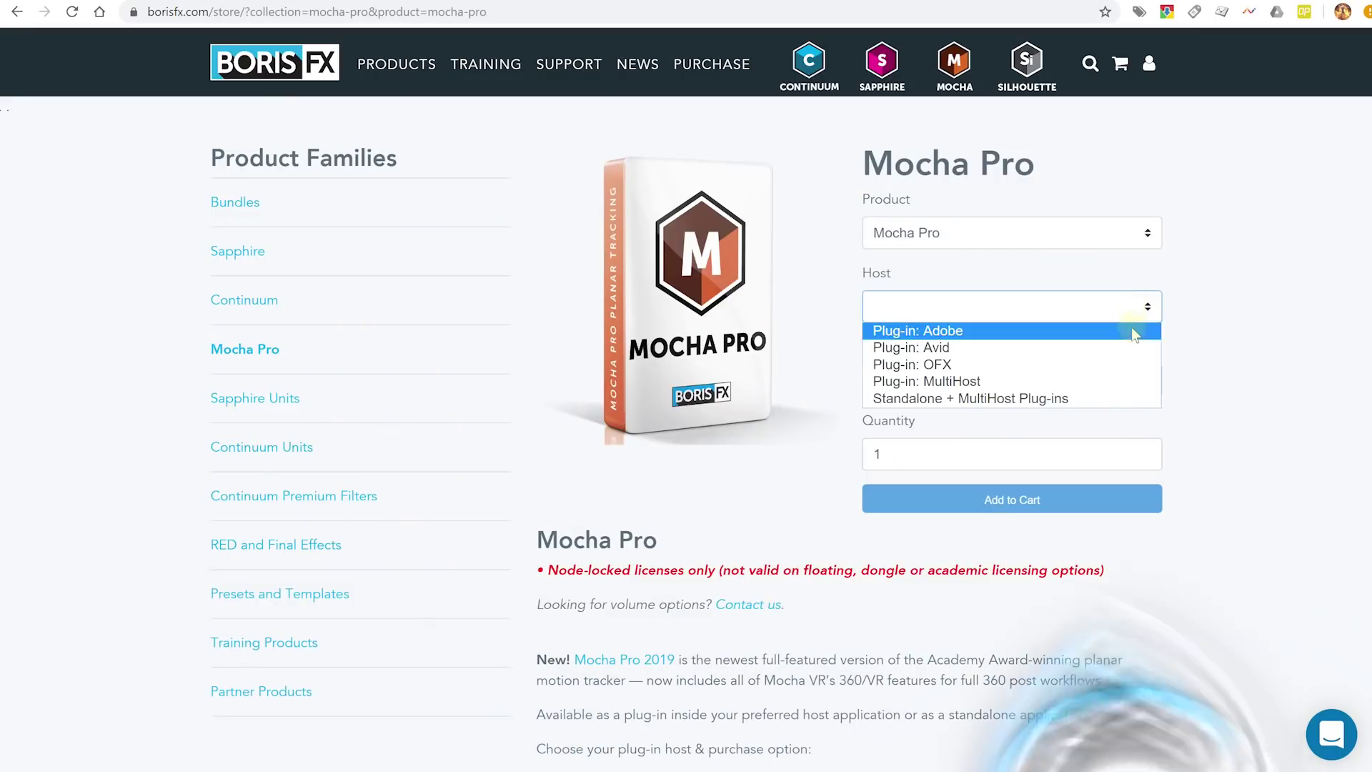
Step: Configure Mocha Pro with the Plug-in: Adobe host and the New License purchase option, and proceed to checkout
{"action": "left_click", "coordinate": [1136, 329]}
{"action": "left_click", "coordinate": [1141, 379]}
{"action": "left_click", "coordinate": [1136, 455]}
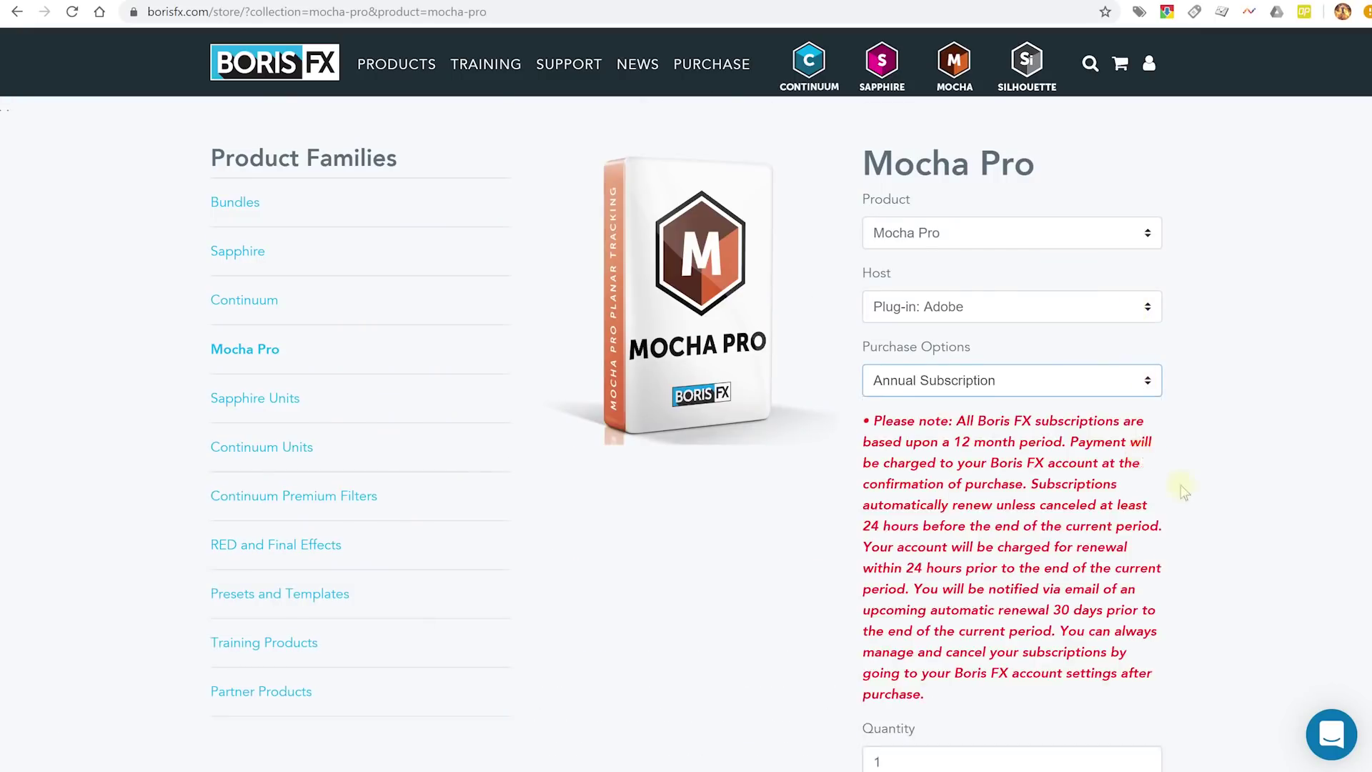
{"action": "scroll", "coordinate": [1179, 490], "scroll_direction": "down", "scroll_amount": 5}
{"action": "left_click", "coordinate": [1201, 546]}
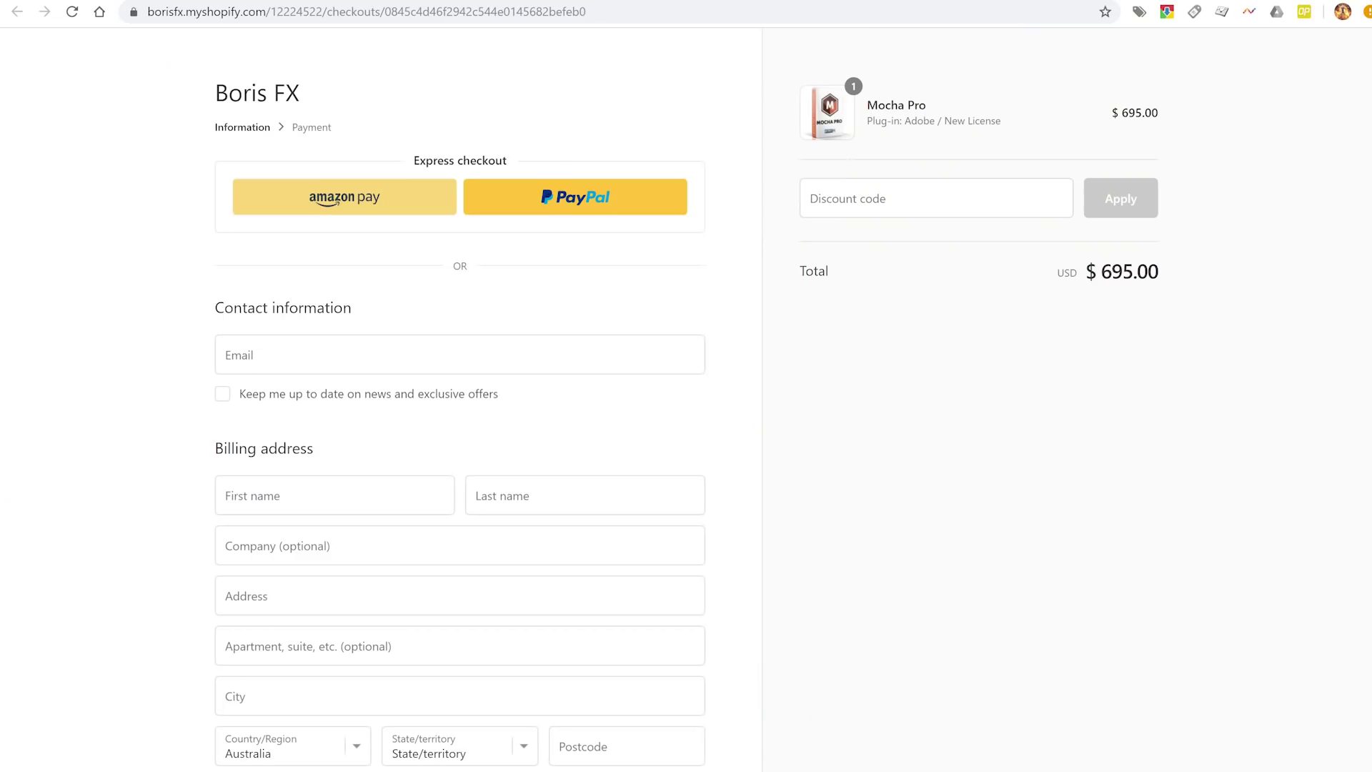
Step: Apply the discount code SURFACEDSTUDIO to the Mocha Pro order
{"action": "left_click", "coordinate": [966, 190]}
{"action": "type", "text": "SURFACED"}
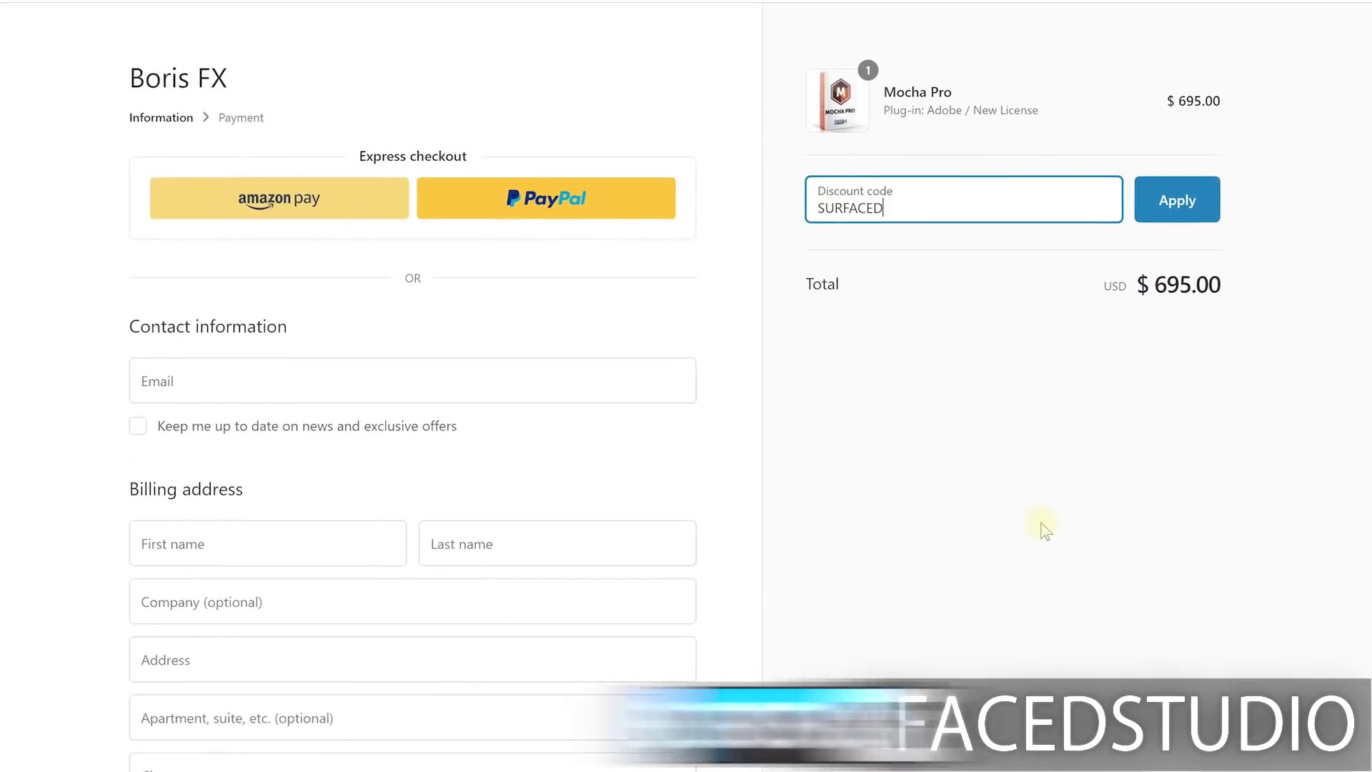
{"action": "type", "text": "STUDIO"}
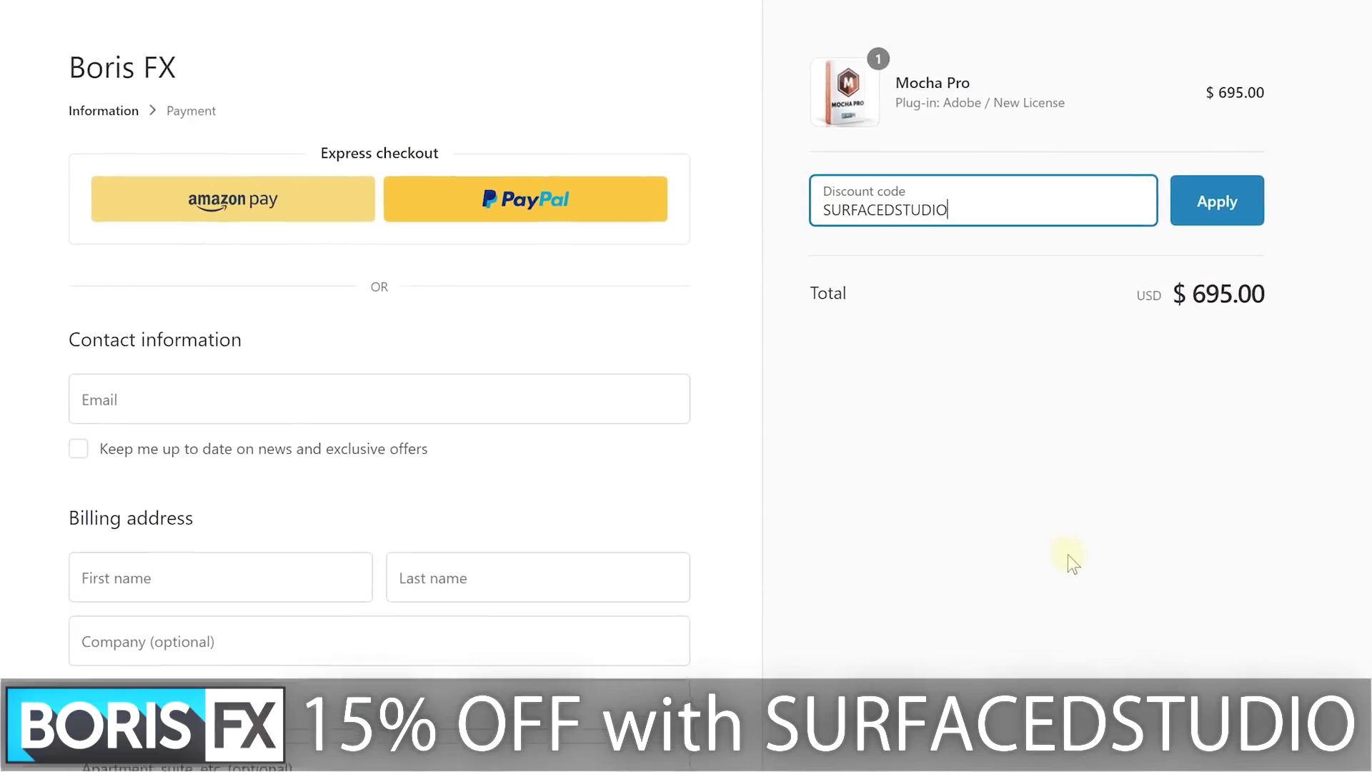
{"action": "key", "text": "Return"}
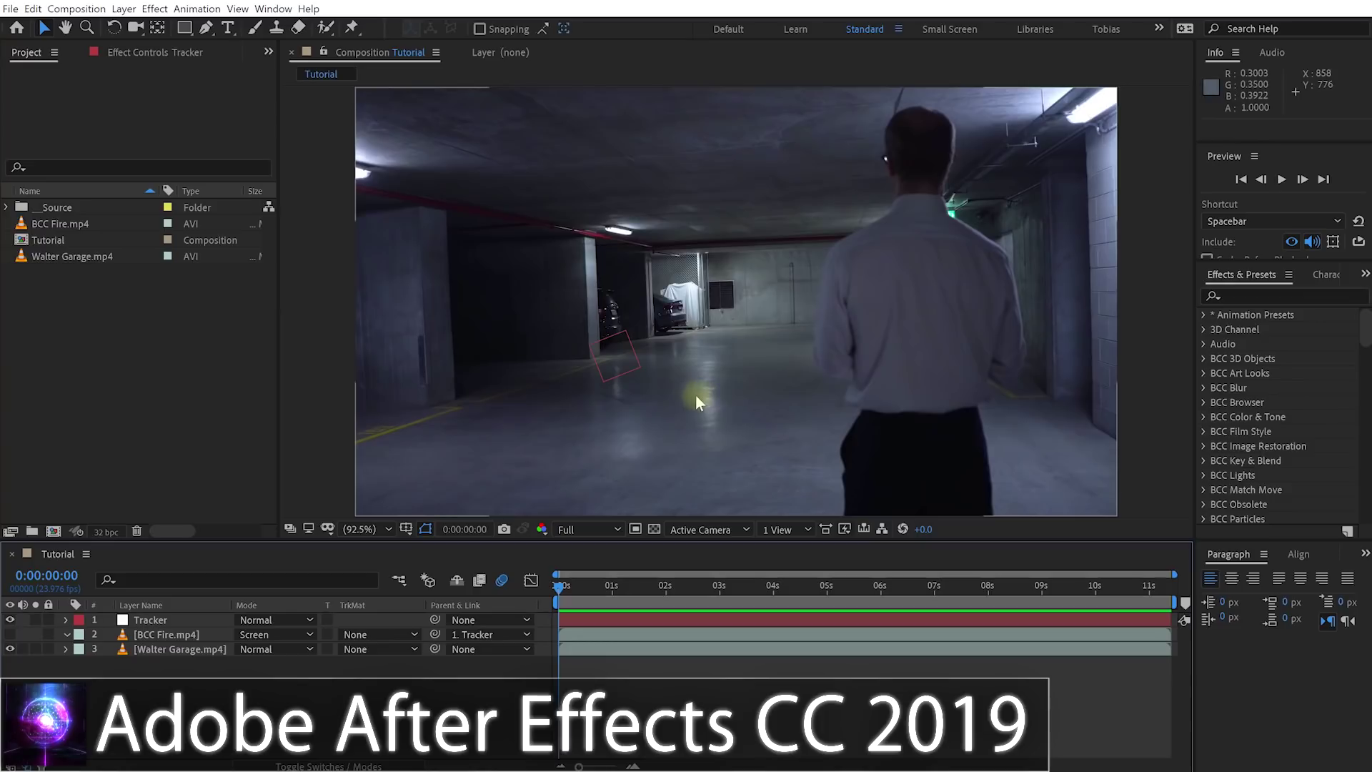
Step: In After Effects, scrub the Tutorial composition to examine the Walter Garage.mp4 footage and how the Tracker null follows the floor
{"action": "left_click", "coordinate": [152, 649]}
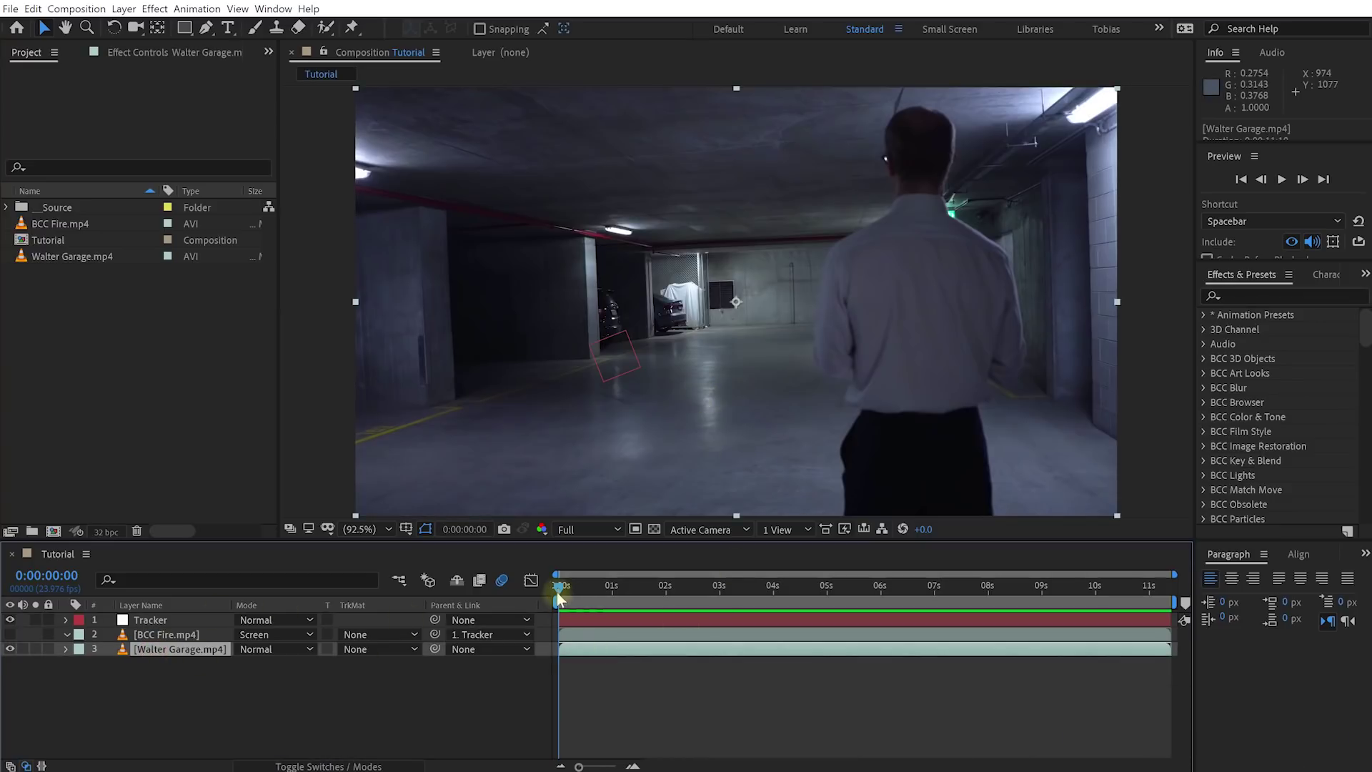
{"action": "left_click_drag", "start_coordinate": [558, 593], "coordinate": [690, 592]}
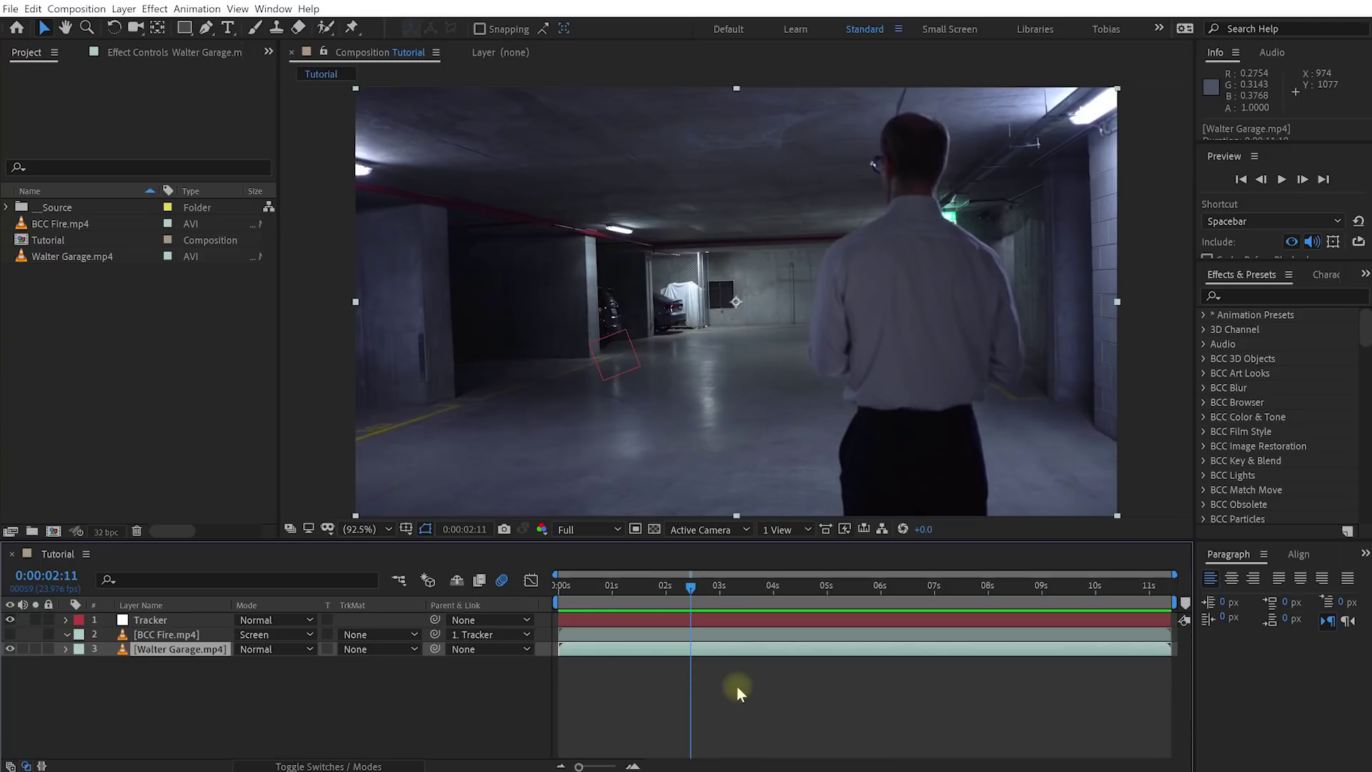
{"action": "left_click_drag", "start_coordinate": [689, 589], "coordinate": [817, 642]}
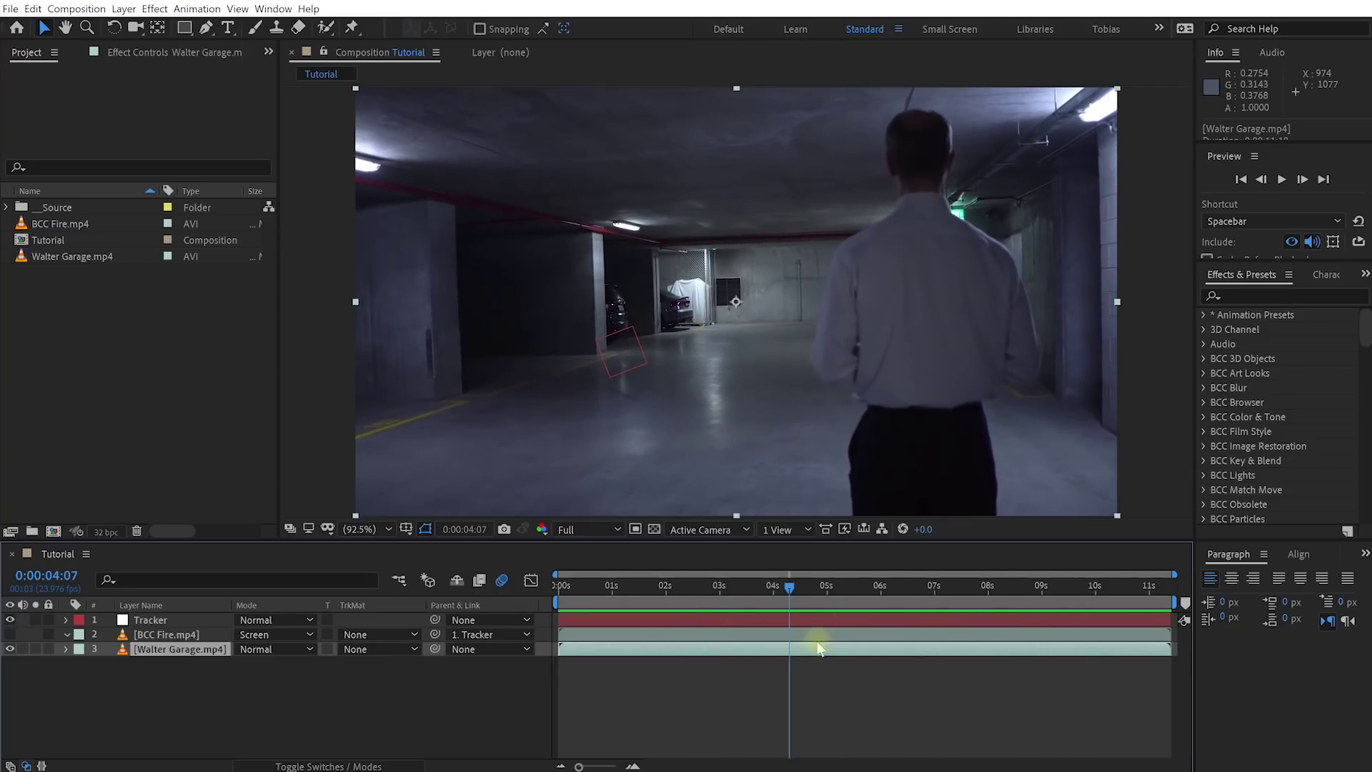
{"action": "left_click", "coordinate": [163, 624]}
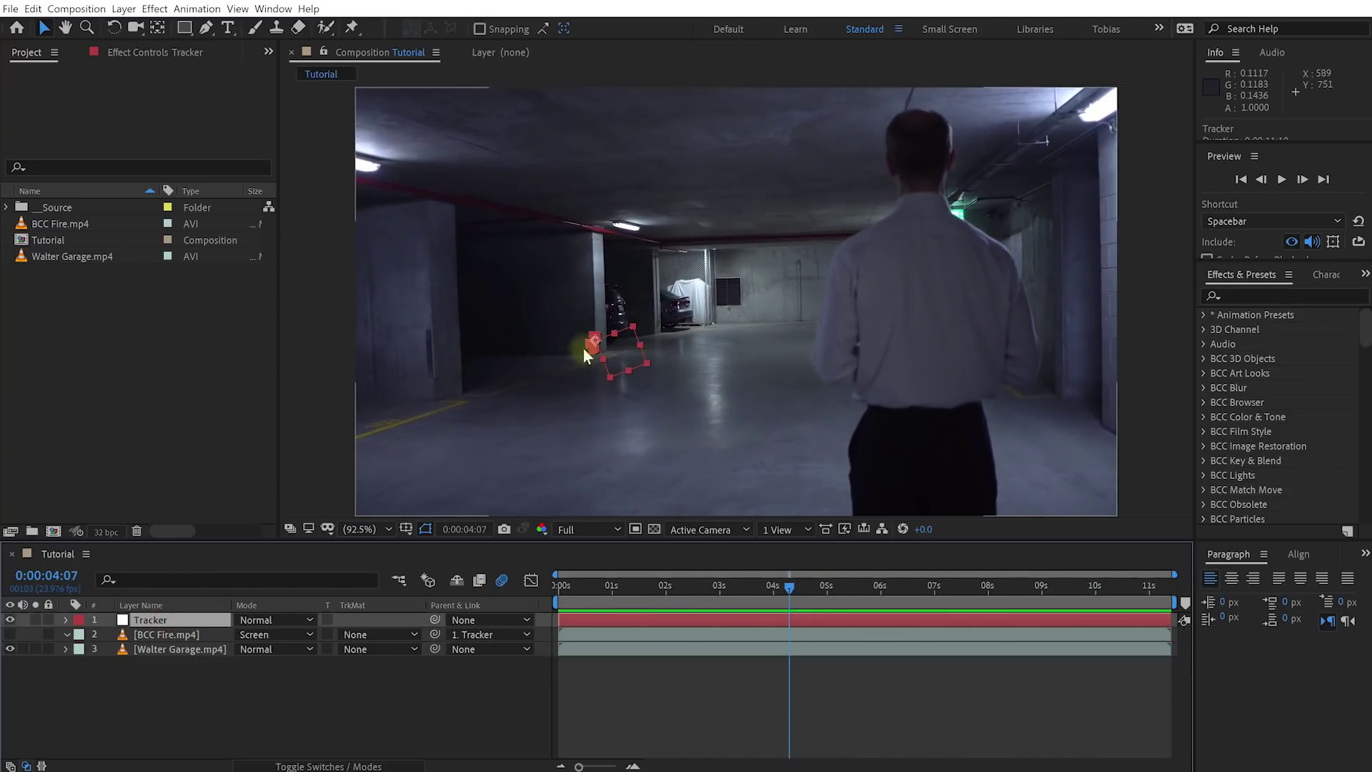
{"action": "left_click_drag", "start_coordinate": [789, 585], "coordinate": [1053, 589]}
{"action": "left_click_drag", "start_coordinate": [895, 592], "coordinate": [693, 564]}
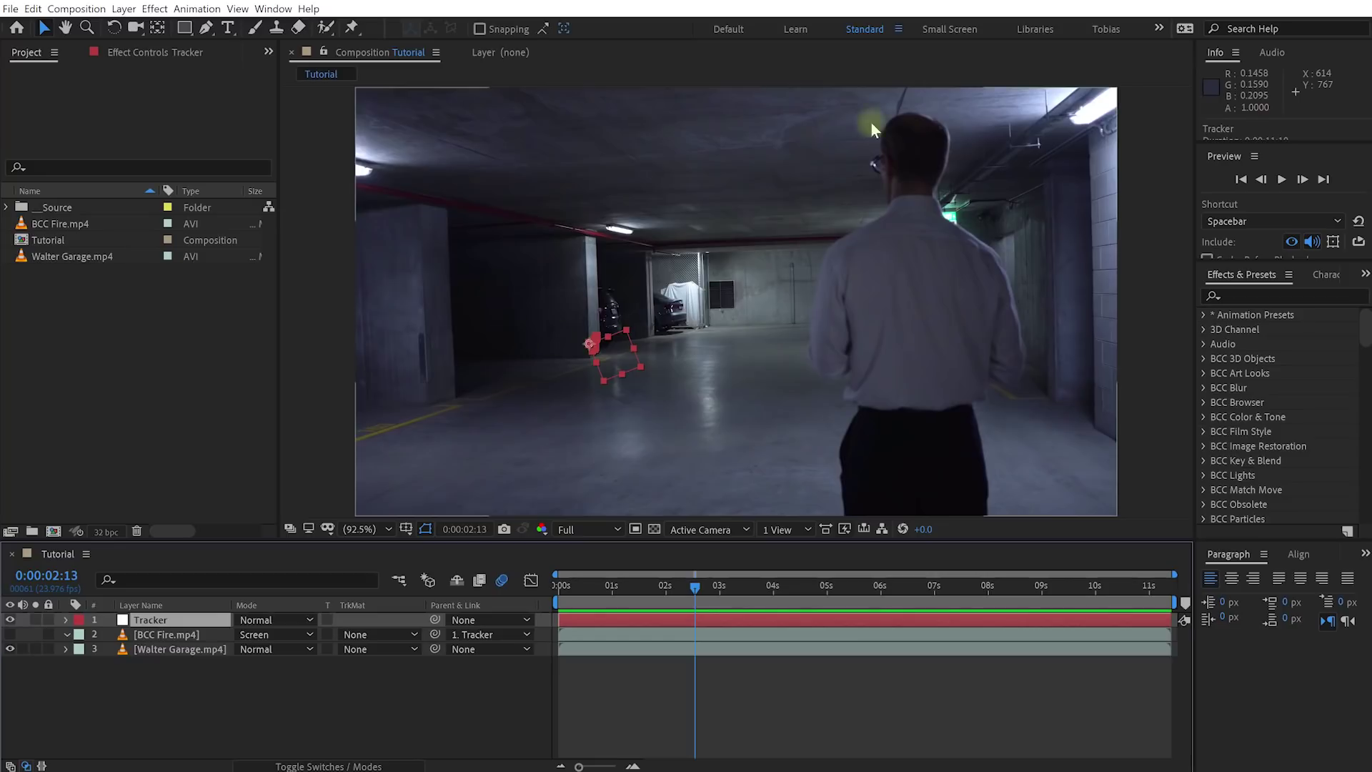
{"action": "left_click_drag", "start_coordinate": [691, 590], "coordinate": [531, 594]}
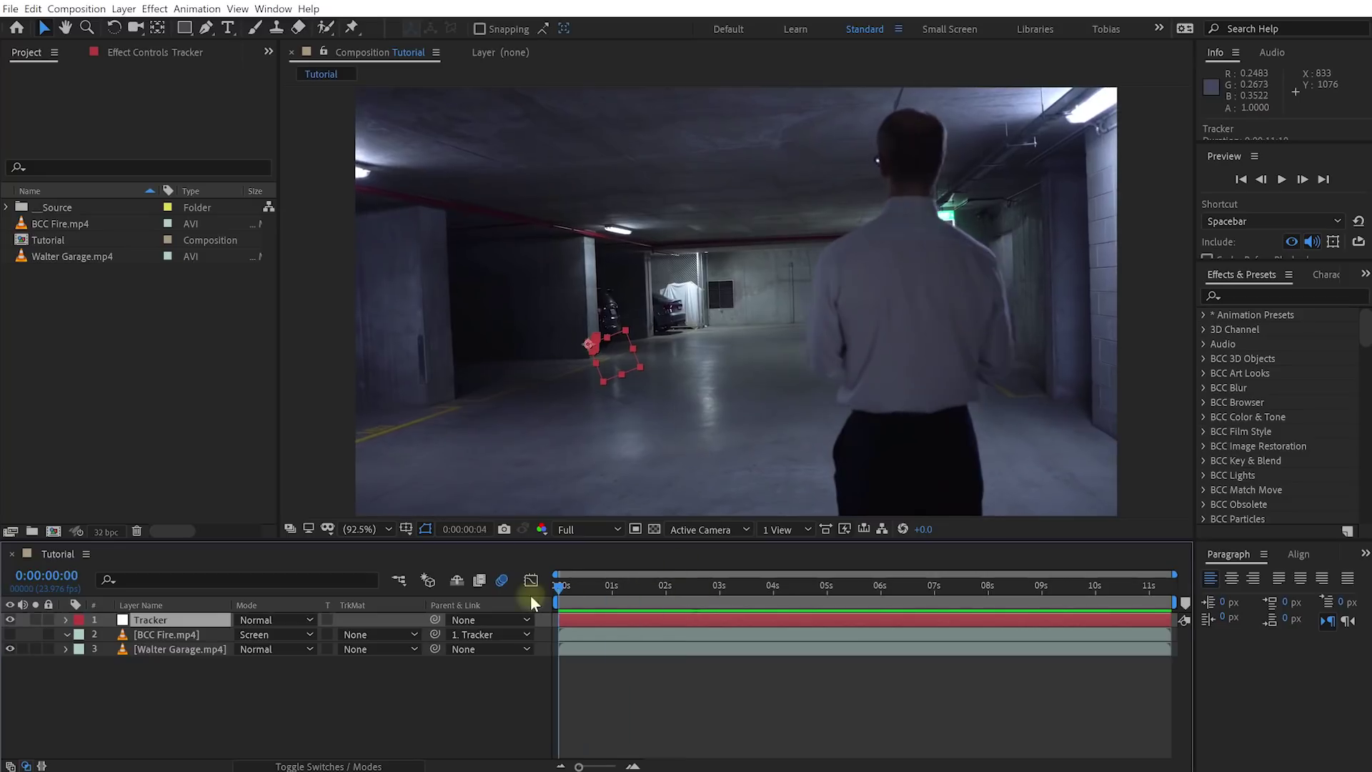
Step: Make the BCC Fire.mp4 layer visible and scrub the timeline to check its tracking and its overlap with the man
{"action": "left_click", "coordinate": [162, 635]}
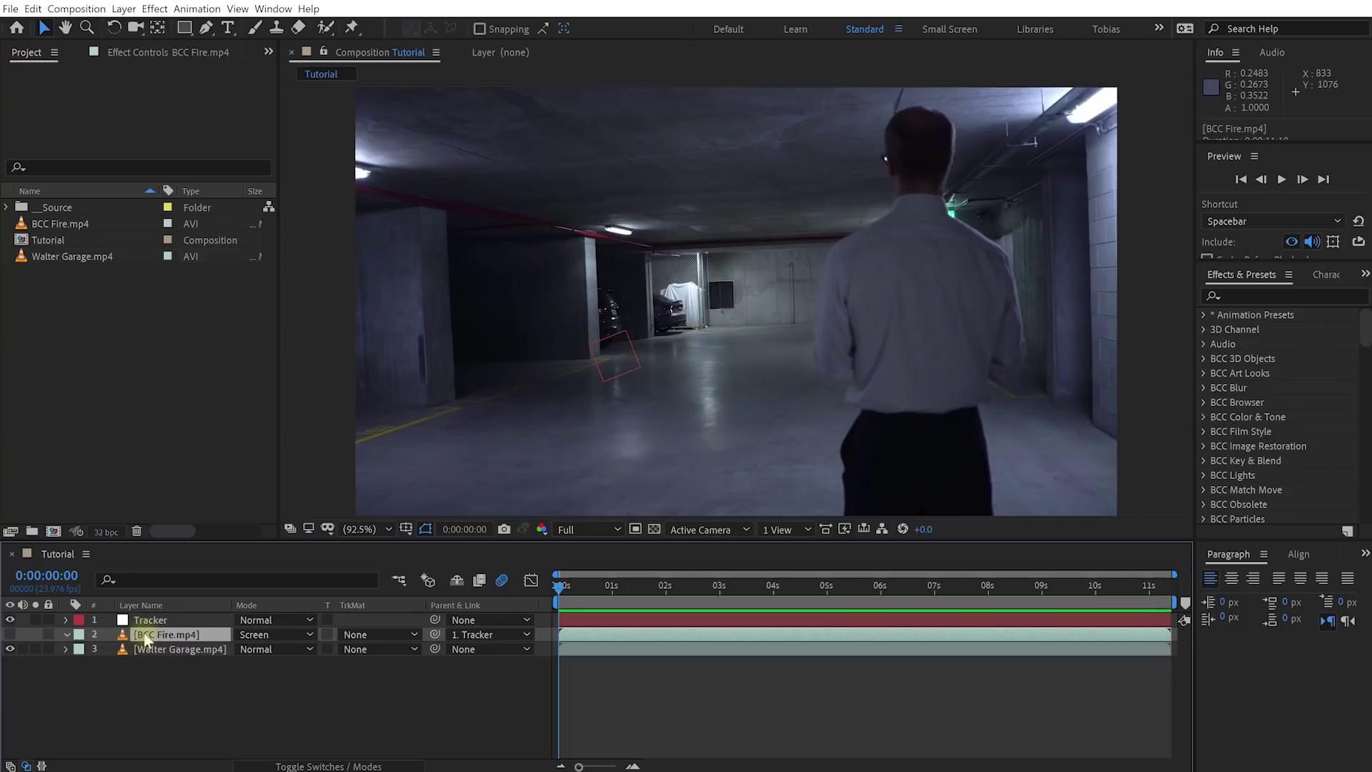
{"action": "left_click", "coordinate": [10, 634]}
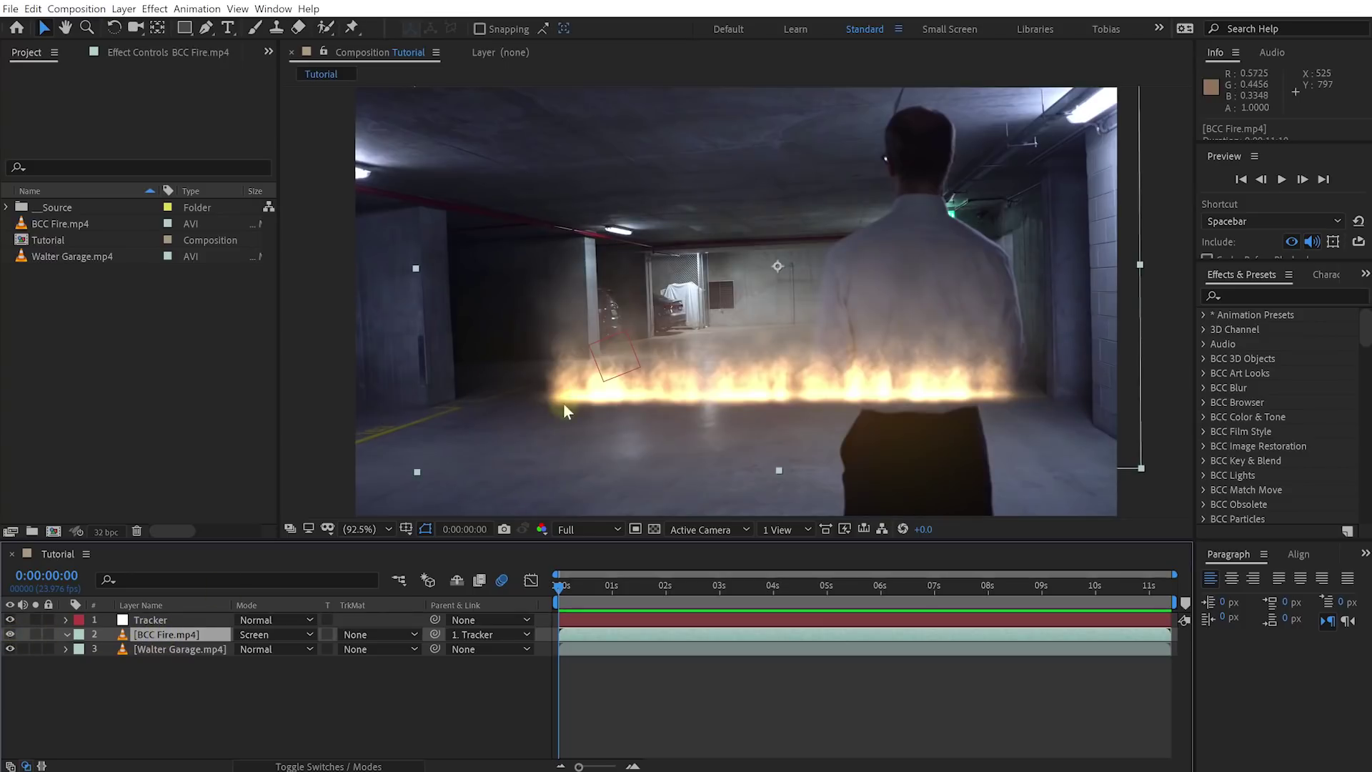
{"action": "left_click_drag", "start_coordinate": [584, 599], "coordinate": [639, 581]}
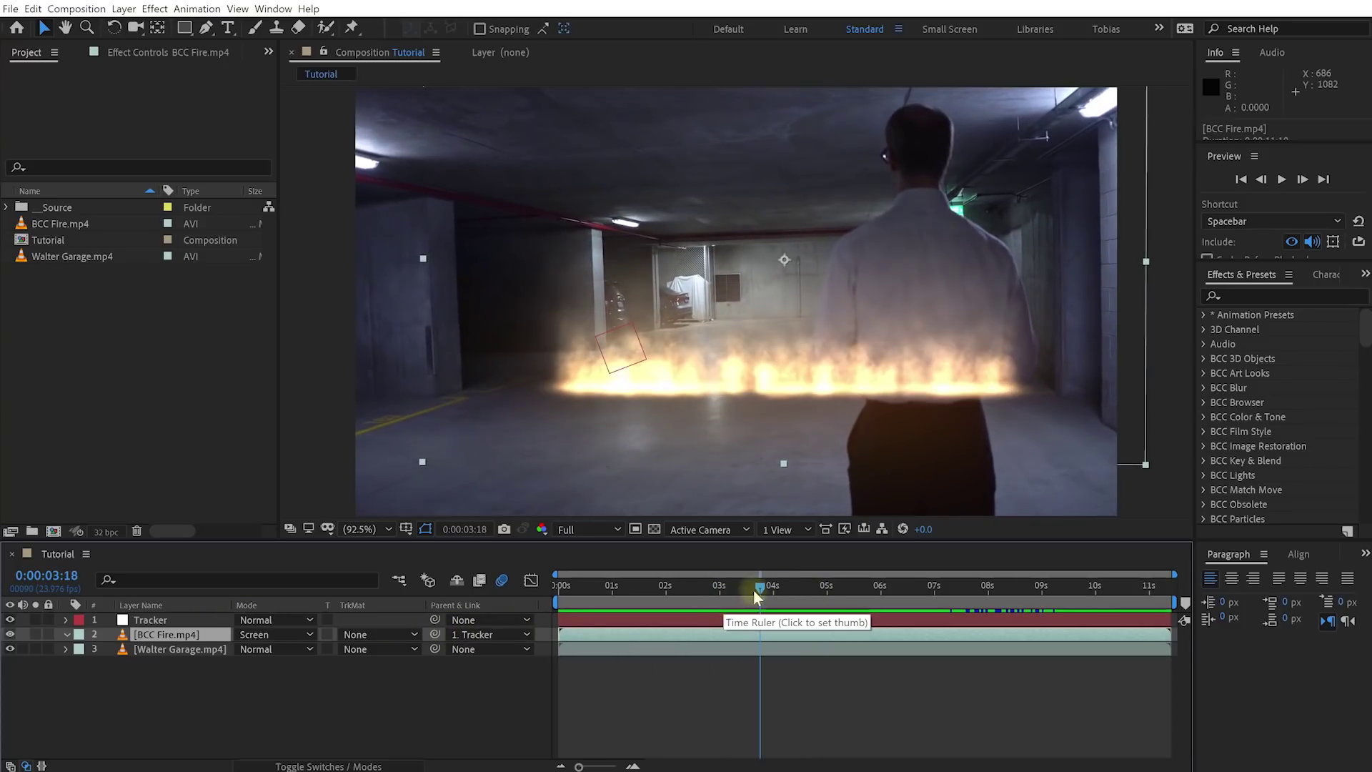
{"action": "left_click_drag", "start_coordinate": [756, 597], "coordinate": [805, 604]}
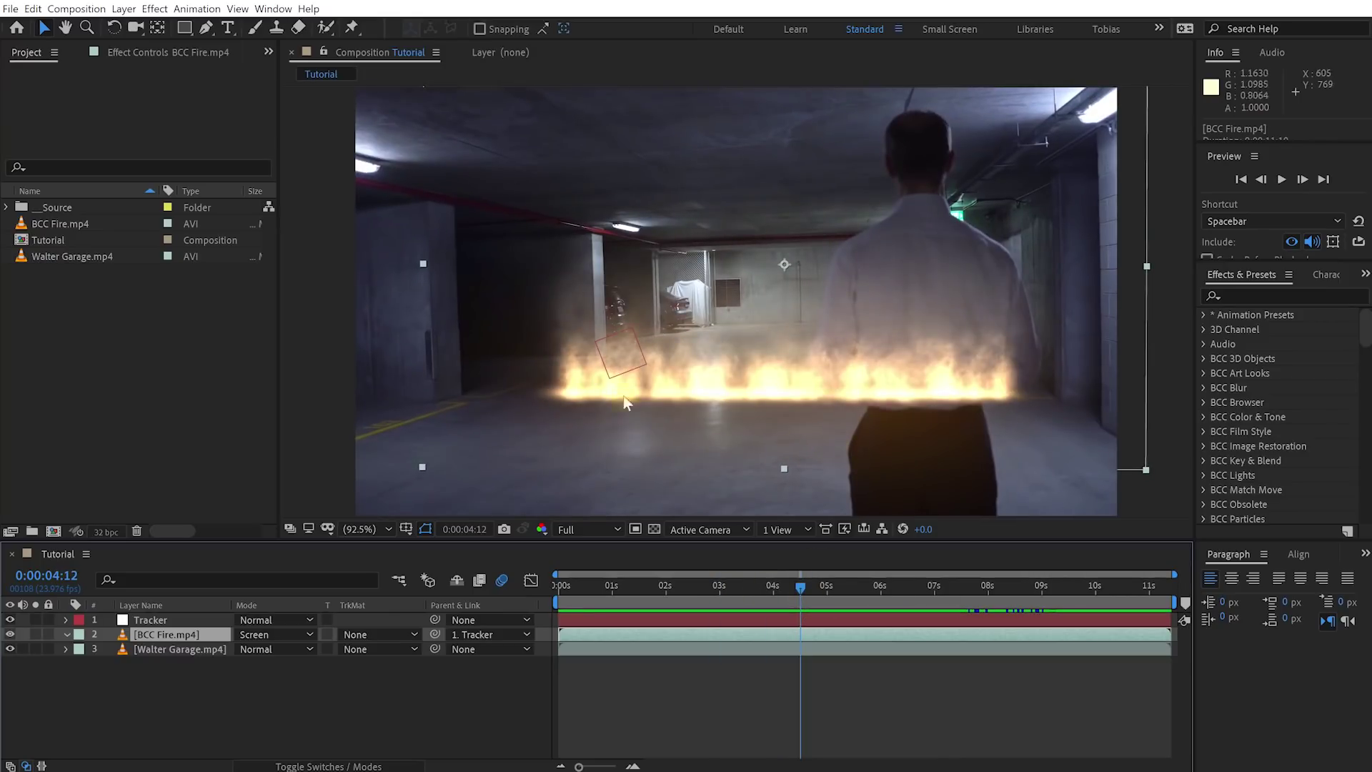
{"action": "left_click_drag", "start_coordinate": [804, 589], "coordinate": [860, 587]}
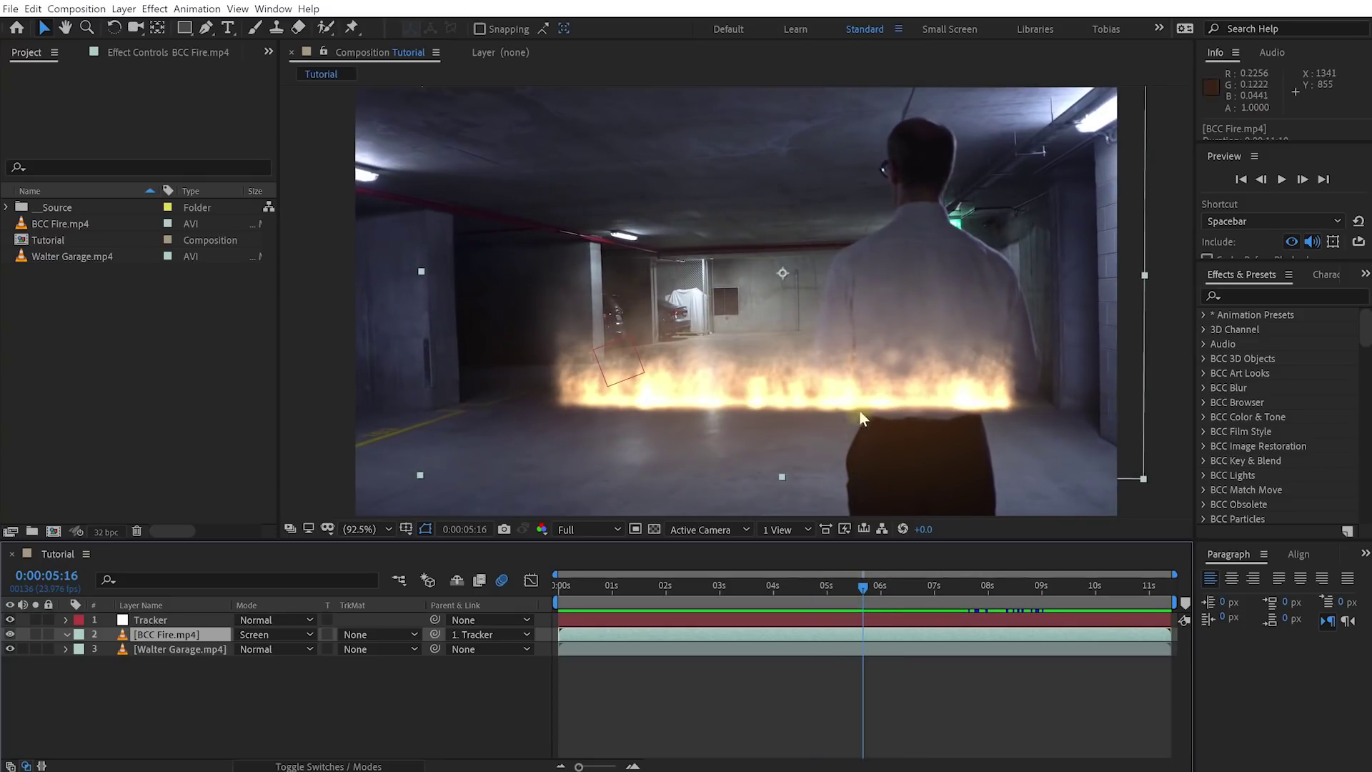
{"action": "left_click_drag", "start_coordinate": [872, 581], "coordinate": [598, 598]}
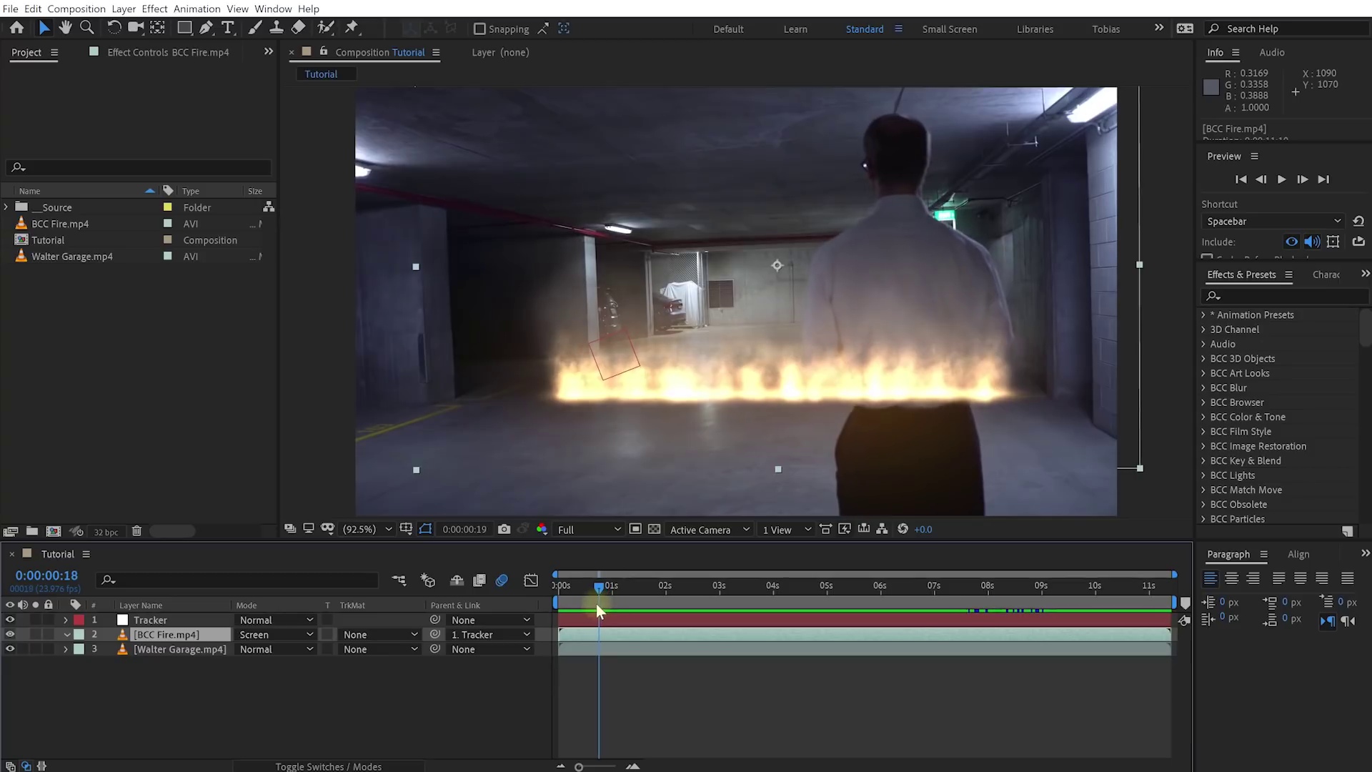
Step: Duplicate the Walter Garage.mp4 layer and place the copy above the BCC Fire.mp4 layer
{"action": "left_click", "coordinate": [152, 648]}
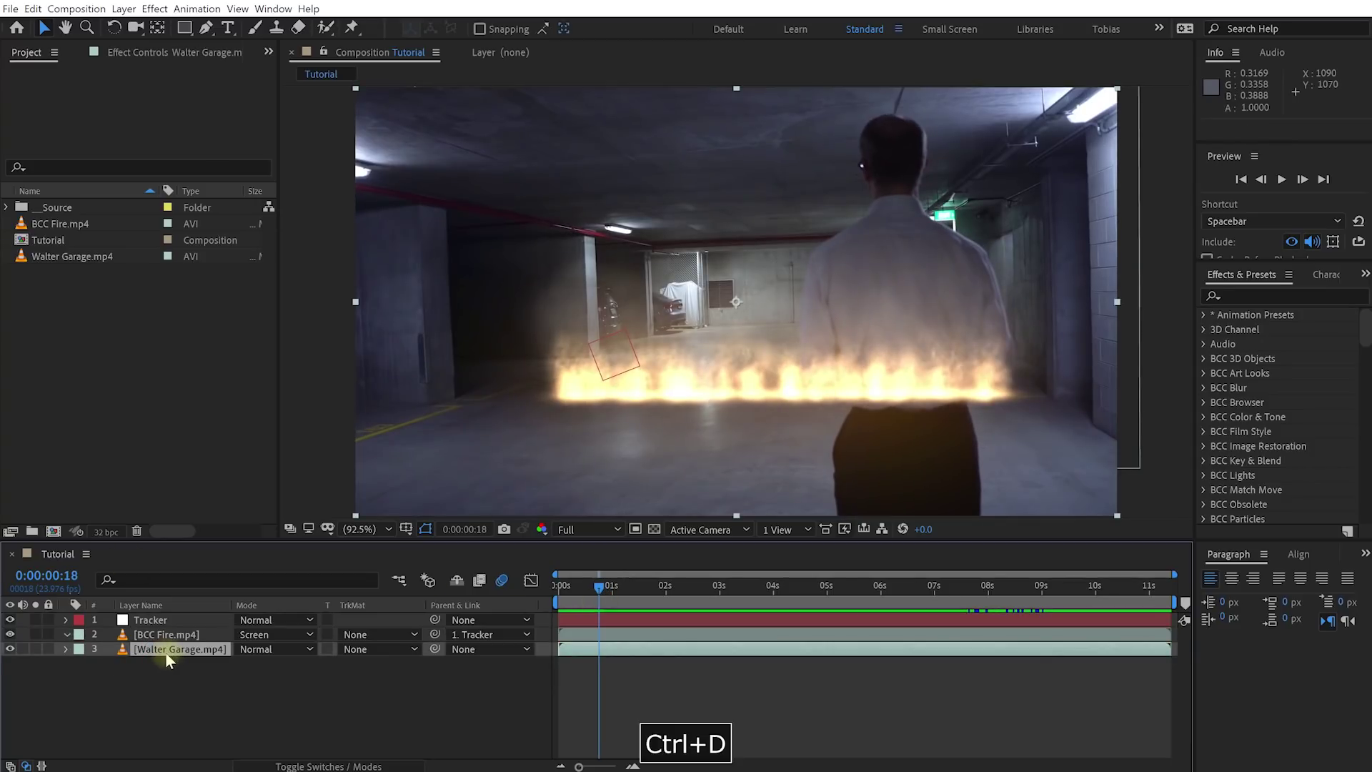
{"action": "key", "text": "ctrl+d"}
{"action": "left_click_drag", "start_coordinate": [165, 652], "coordinate": [166, 637]}
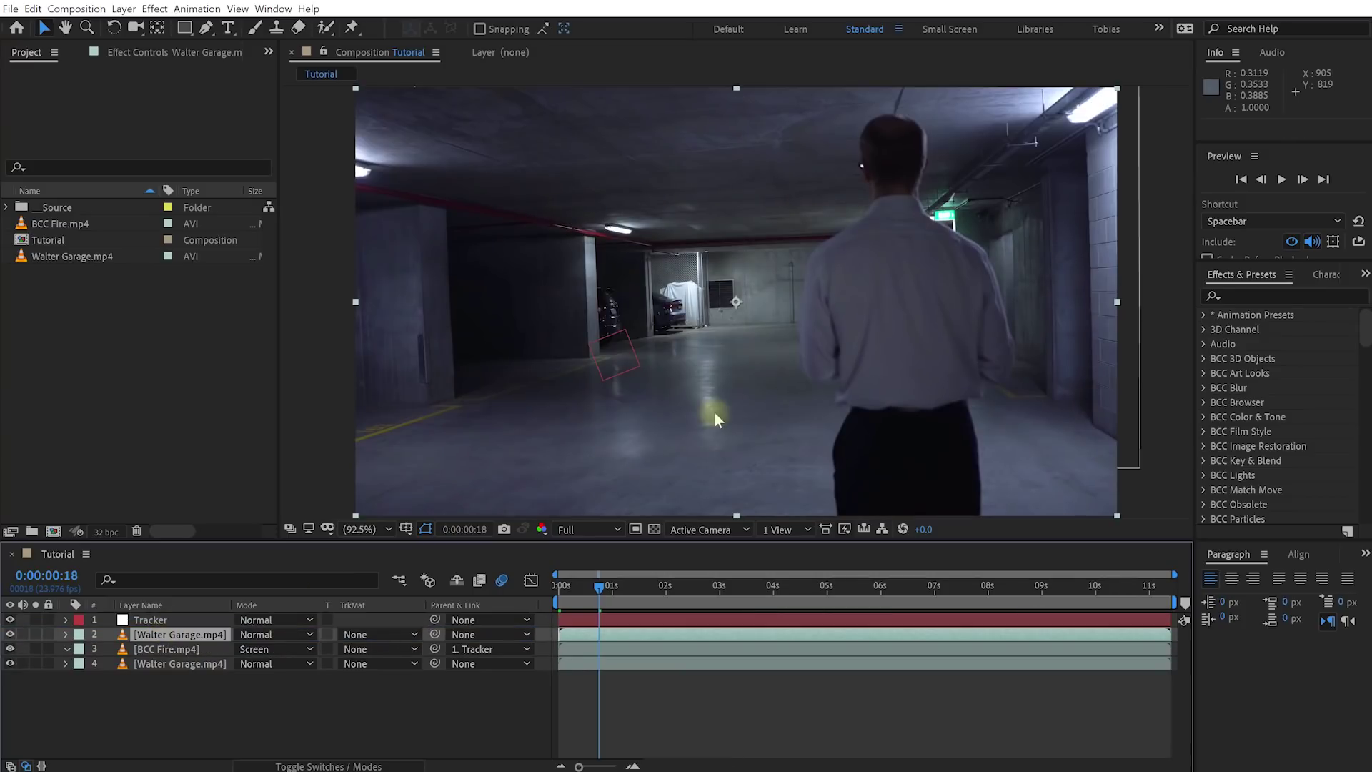
Step: Draw a Pen tool mask around the man's torso on the upper Walter Garage.mp4 copy and check it against the fire
{"action": "left_click", "coordinate": [206, 29]}
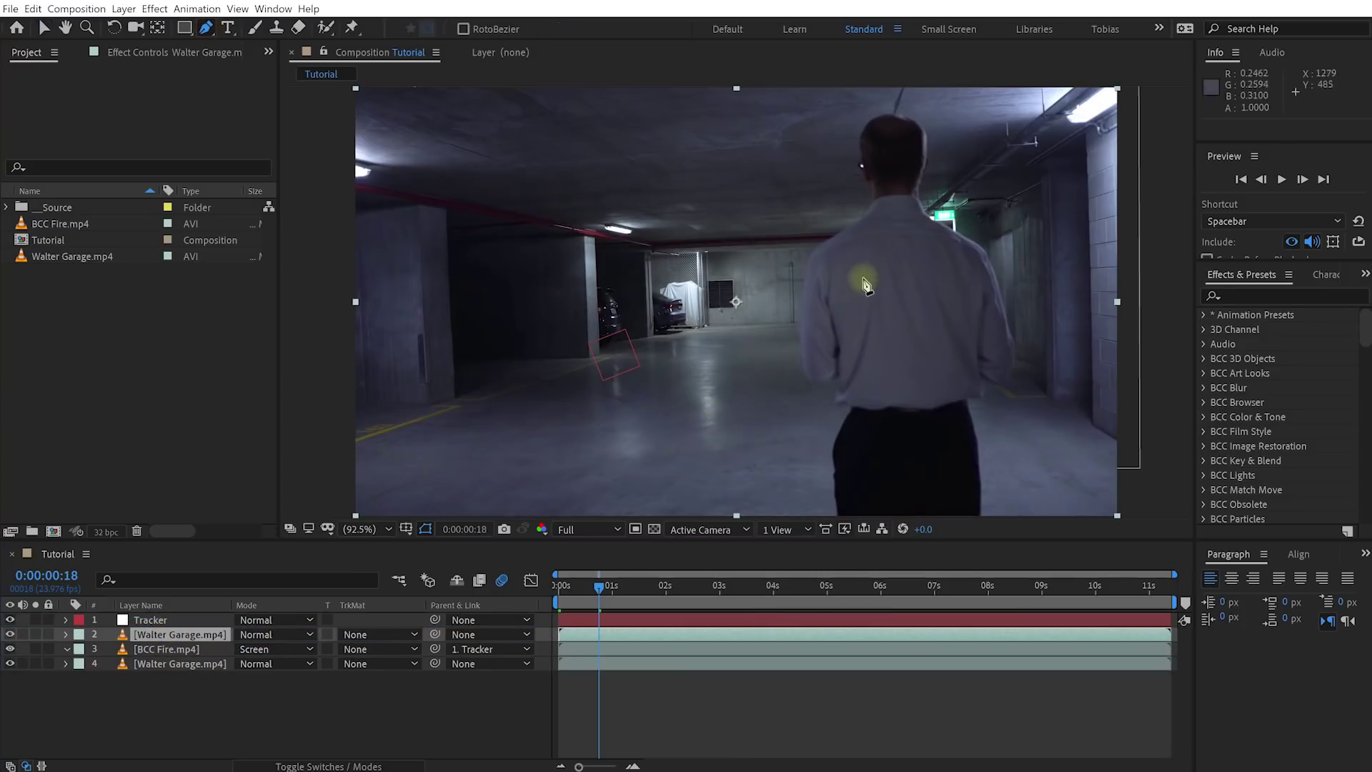
{"action": "left_click", "coordinate": [804, 285]}
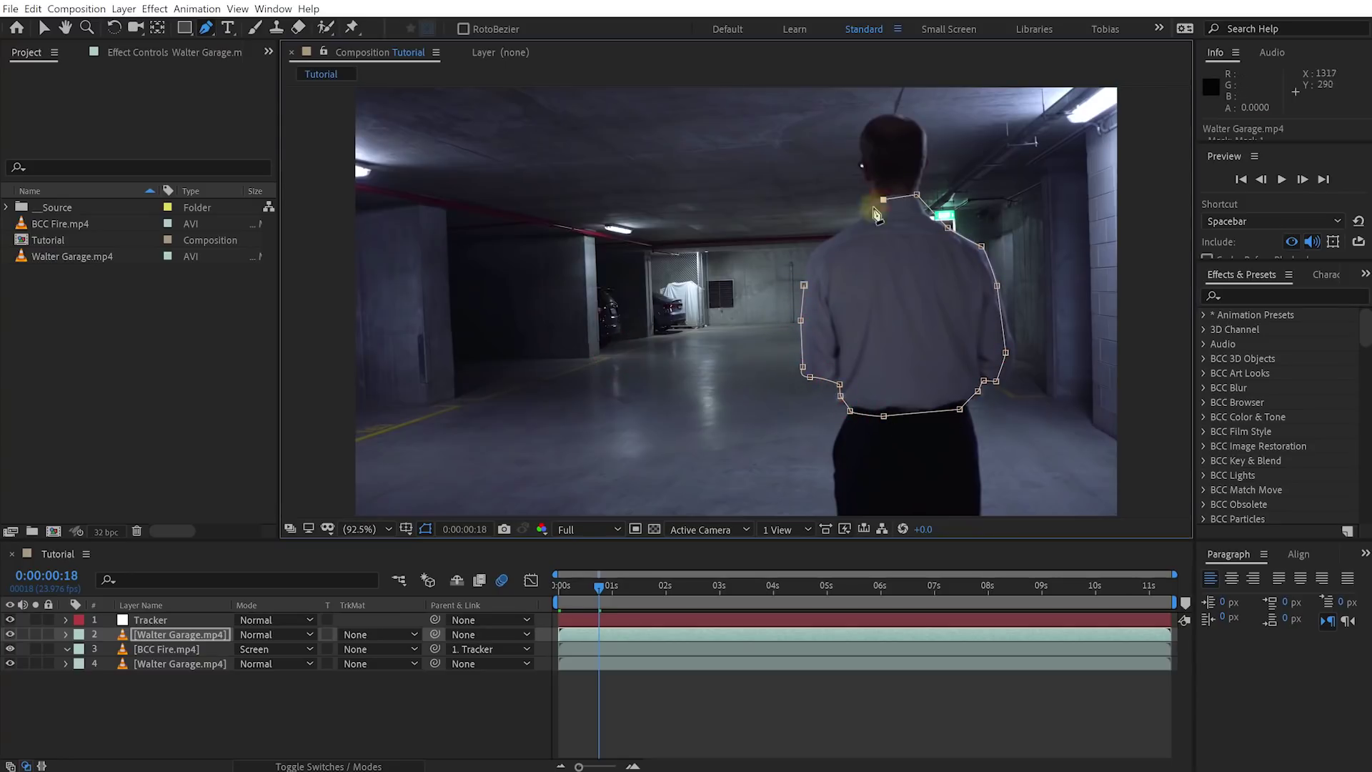
{"action": "left_click", "coordinate": [780, 704]}
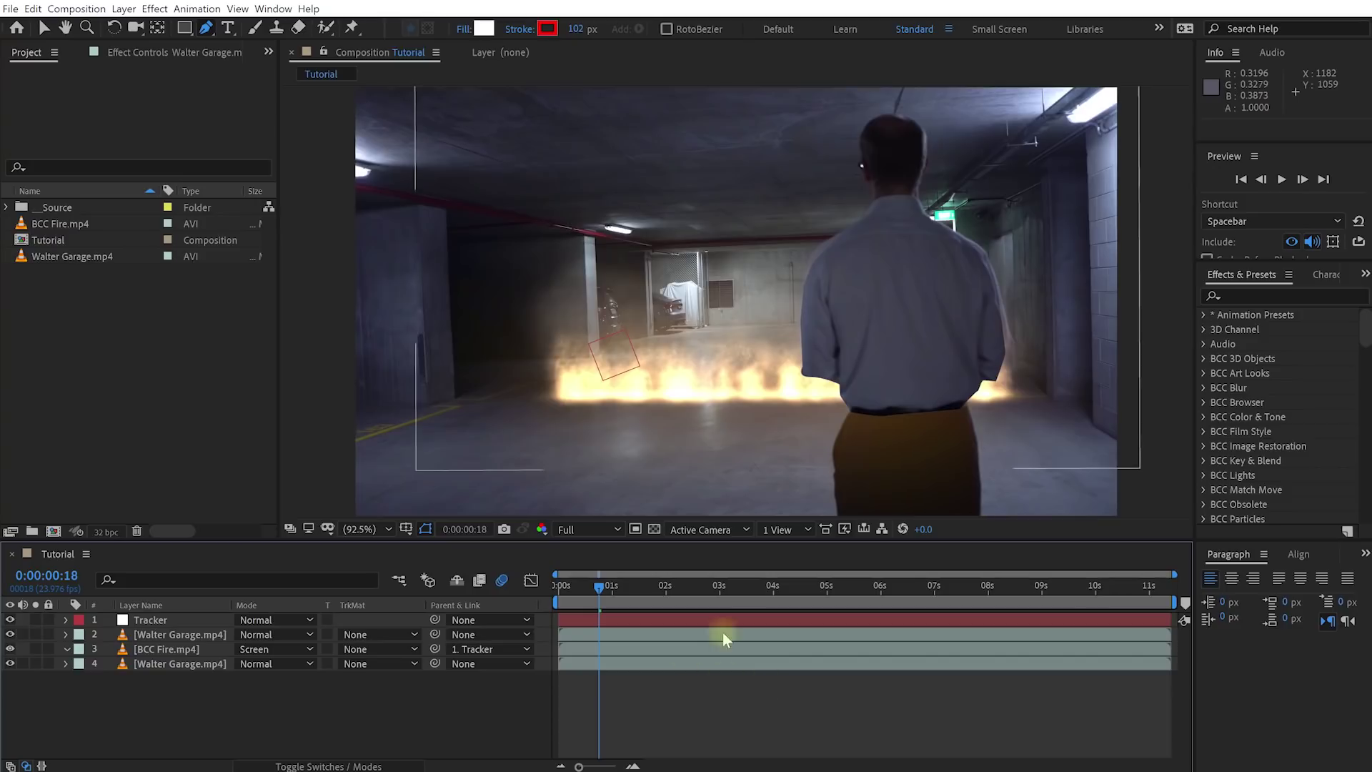
{"action": "mouse_move", "coordinate": [611, 588]}
{"action": "left_mouse_down"}
{"action": "mouse_move", "coordinate": [636, 598]}
{"action": "mouse_move", "coordinate": [586, 599]}
{"action": "mouse_move", "coordinate": [668, 602]}
{"action": "mouse_move", "coordinate": [599, 606]}
{"action": "left_mouse_up"}
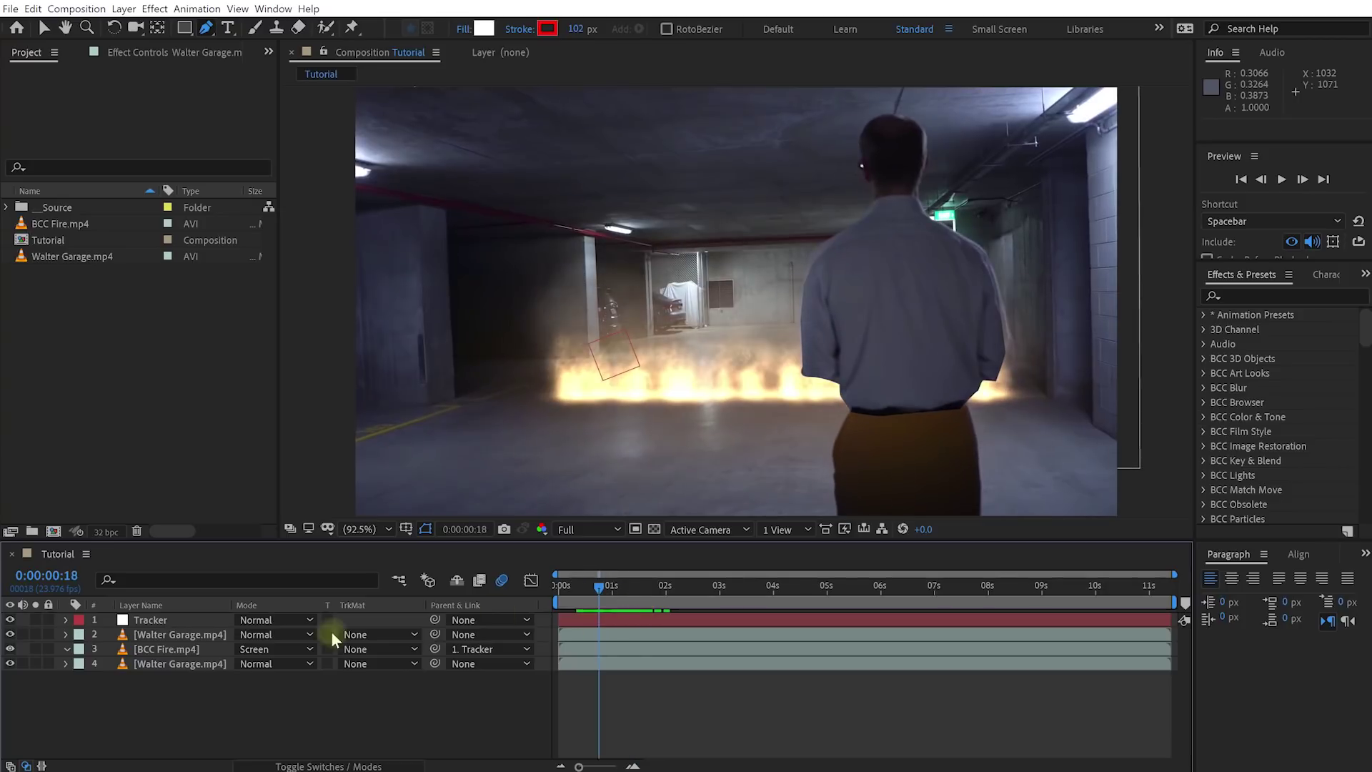
Step: Delete the torso mask from the upper Walter Garage.mp4 layer
{"action": "left_click", "coordinate": [198, 635]}
{"action": "key", "text": "m"}
{"action": "key", "text": "Delete"}
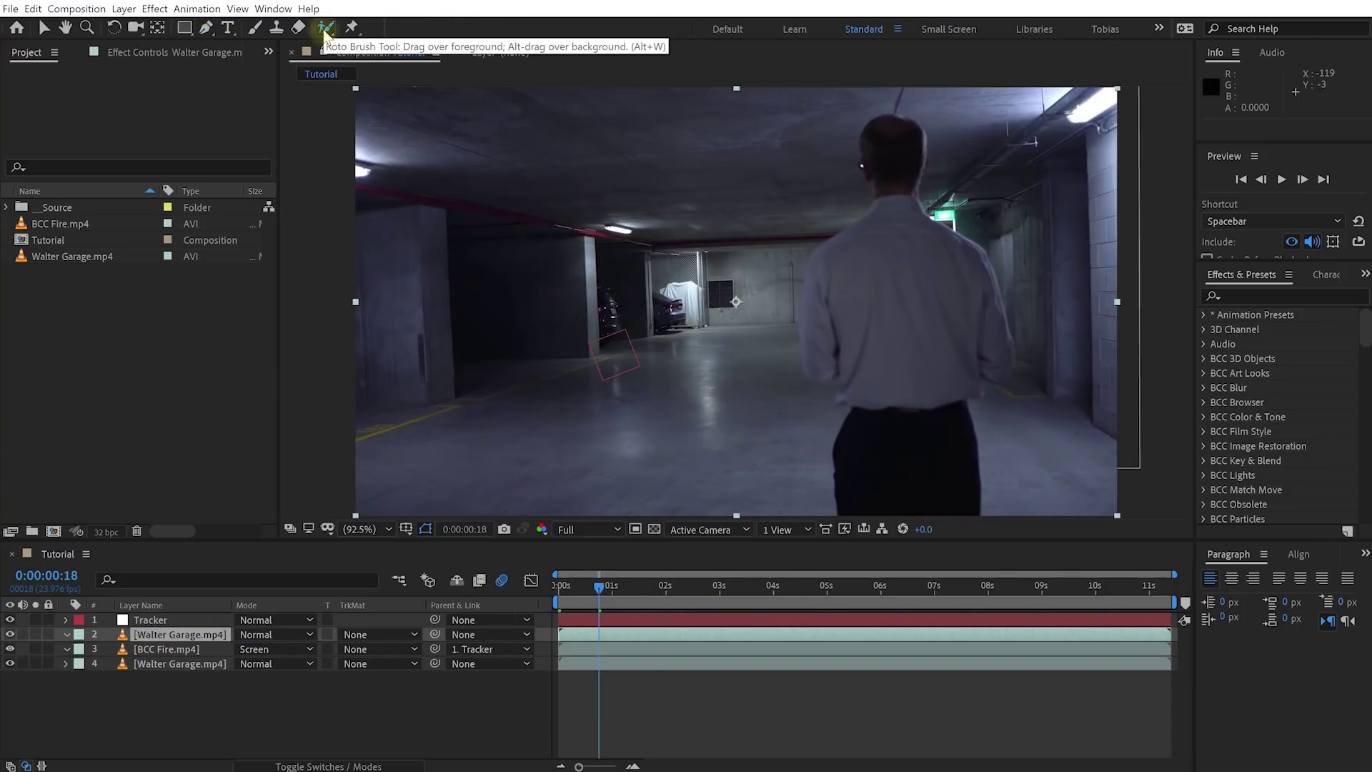
Step: Open the upper Walter Garage.mp4 layer and paint a Roto Brush foreground stroke over the man's neck, shirt, arms and trousers
{"action": "double_click", "coordinate": [180, 636]}
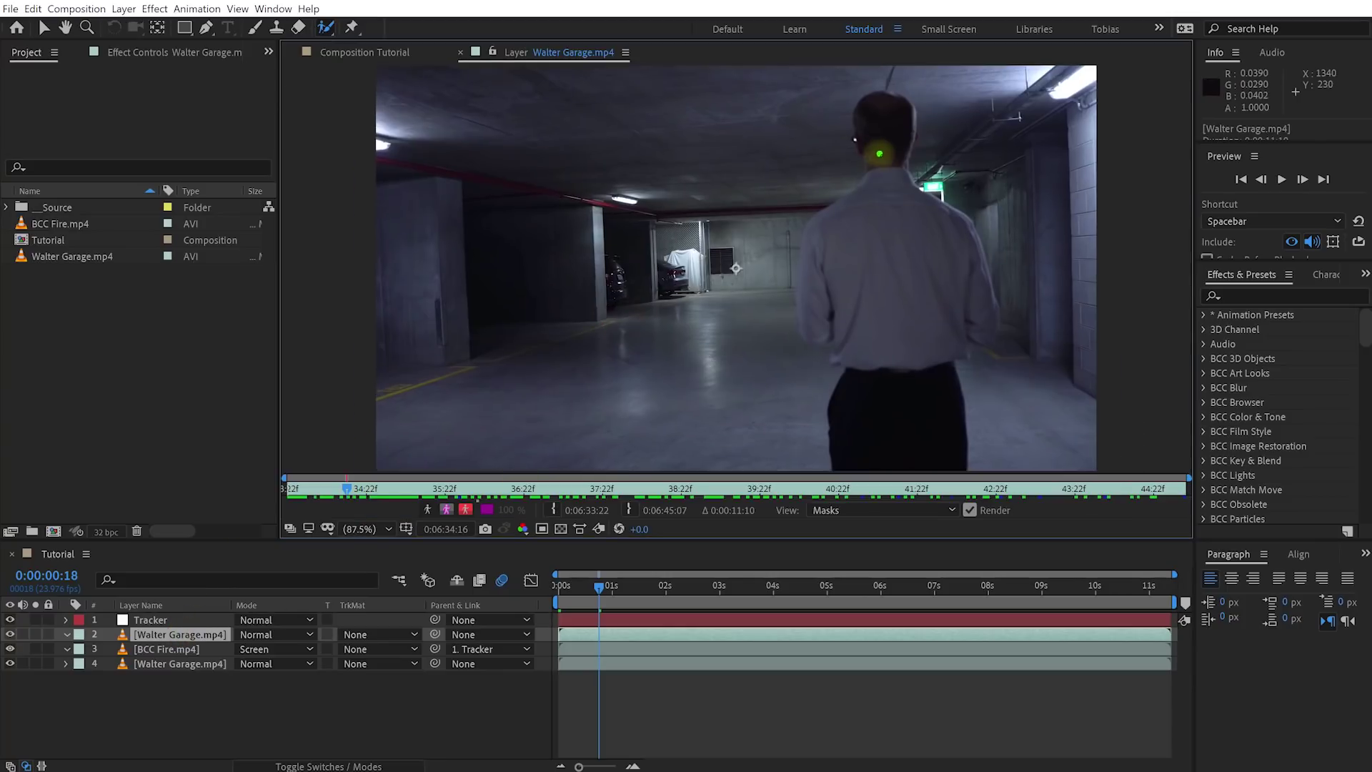
{"action": "mouse_move", "coordinate": [880, 154]}
{"action": "left_mouse_down"}
{"action": "mouse_move", "coordinate": [857, 249]}
{"action": "mouse_move", "coordinate": [810, 308]}
{"action": "mouse_move", "coordinate": [872, 343]}
{"action": "mouse_move", "coordinate": [870, 420]}
{"action": "mouse_move", "coordinate": [932, 406]}
{"action": "mouse_move", "coordinate": [961, 289]}
{"action": "left_mouse_up"}
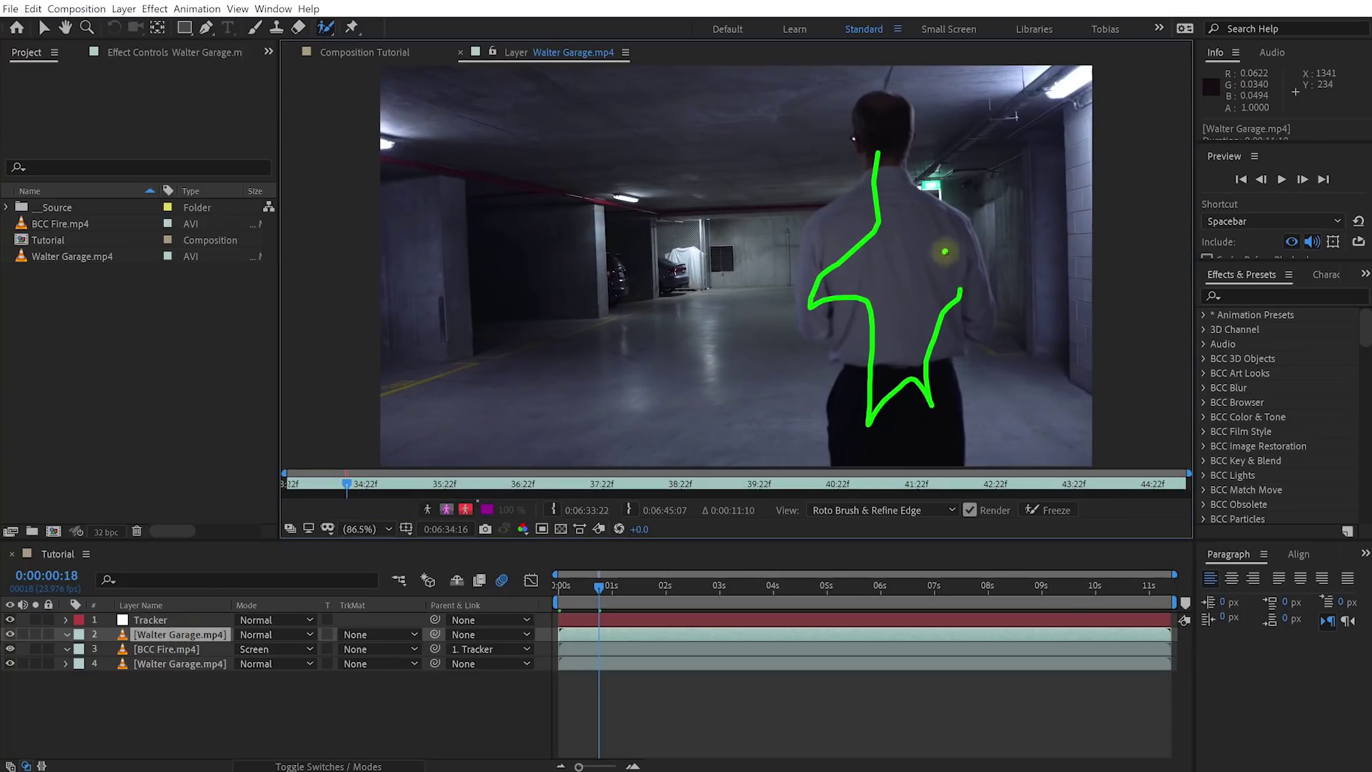
Step: Refine the Roto Brush boundary along the man's left arm with background and foreground strokes, and return to the Tutorial composition
{"action": "left_click_drag", "start_coordinate": [798, 209], "coordinate": [778, 275]}
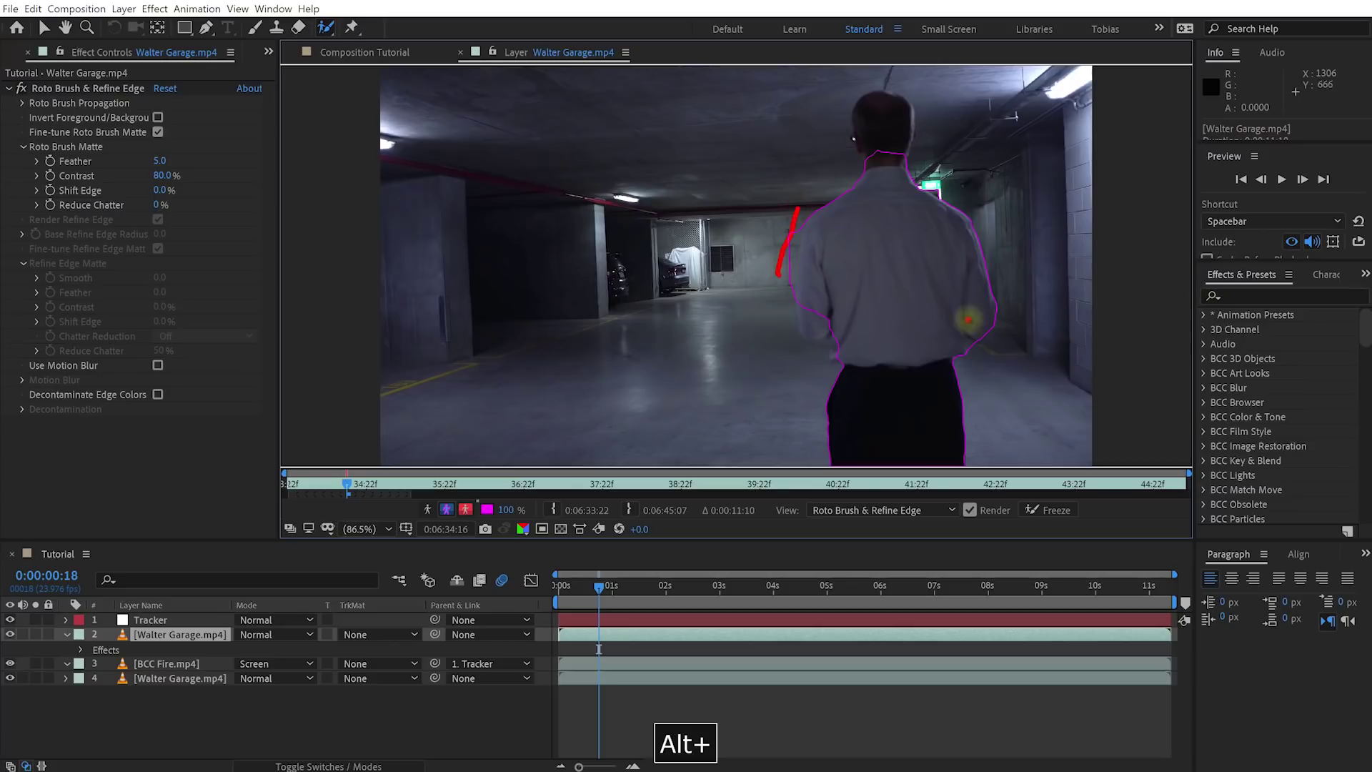
{"action": "mouse_move", "coordinate": [825, 318]}
{"action": "left_mouse_down"}
{"action": "mouse_move", "coordinate": [811, 322]}
{"action": "mouse_move", "coordinate": [801, 295]}
{"action": "left_mouse_up"}
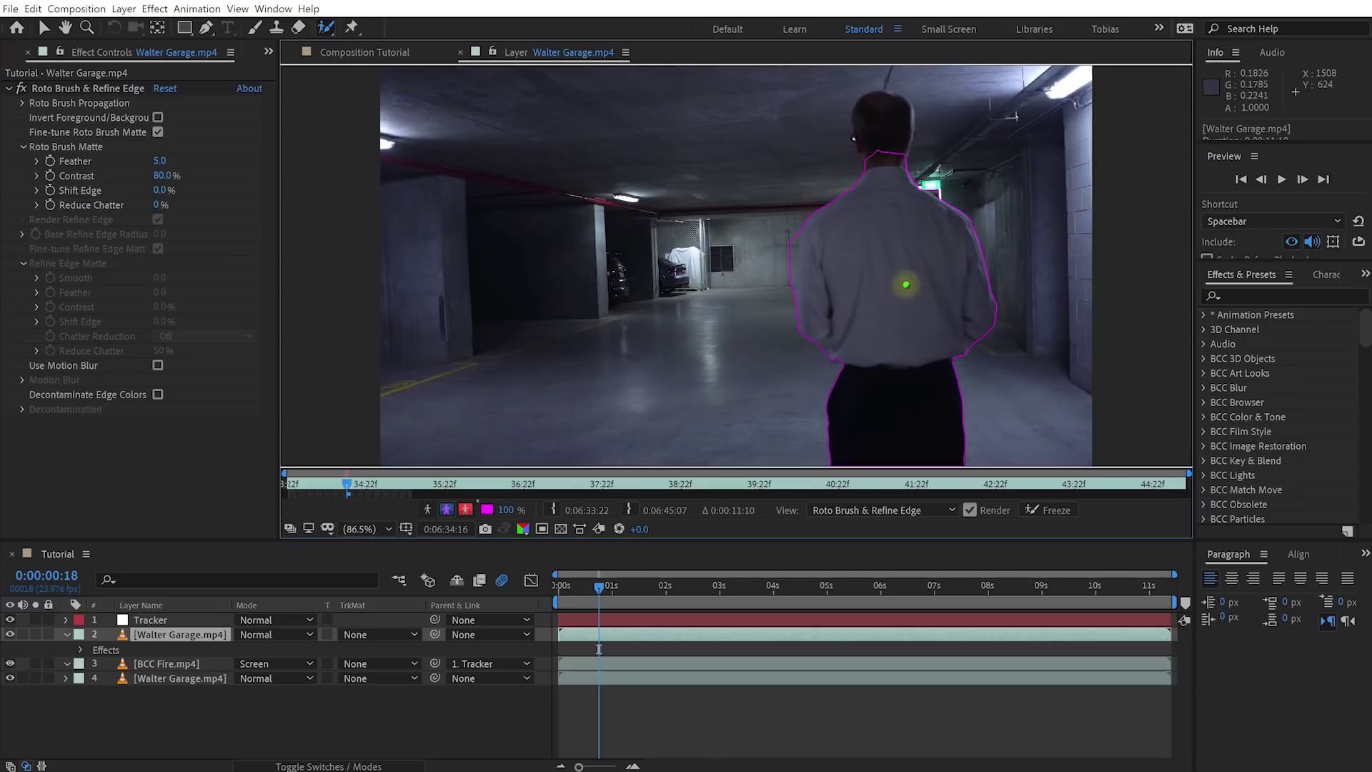
{"action": "left_click_drag", "start_coordinate": [790, 232], "coordinate": [787, 286]}
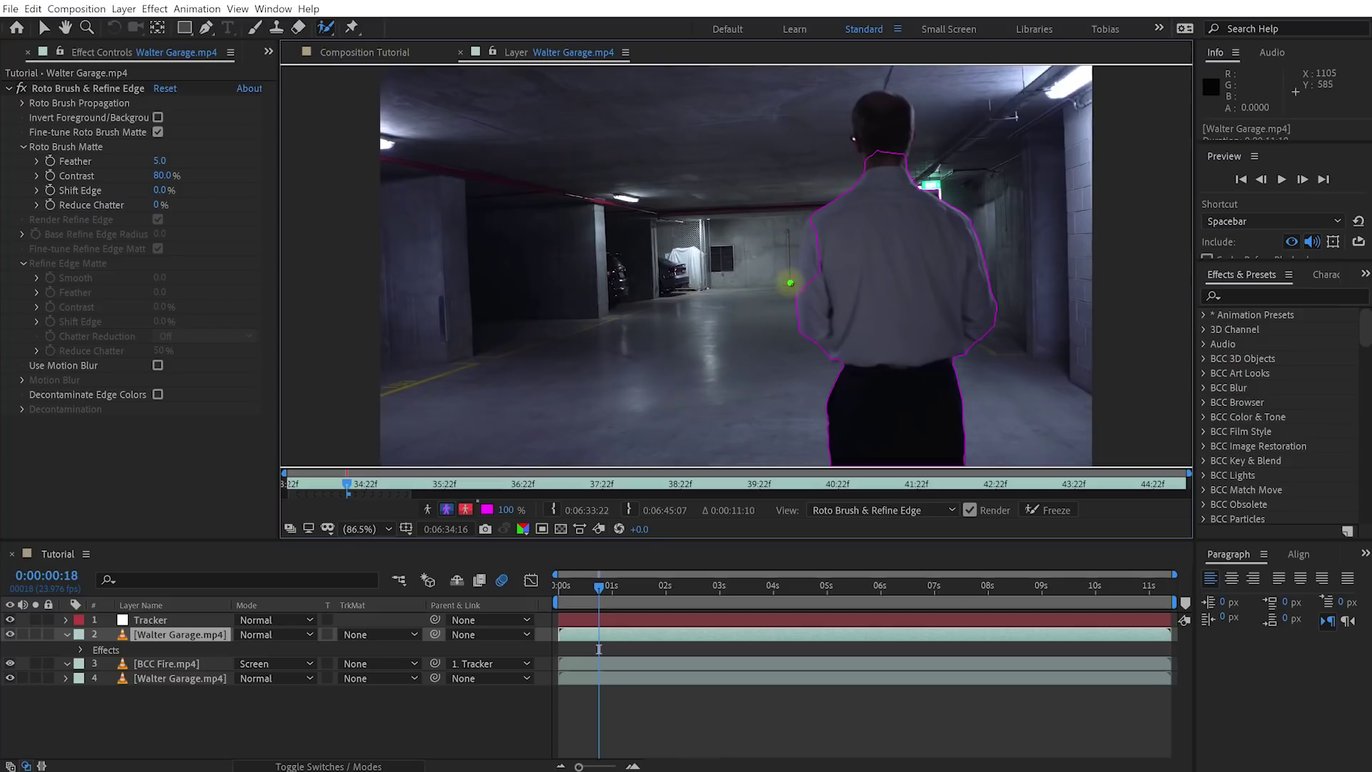
{"action": "left_click_drag", "start_coordinate": [815, 224], "coordinate": [806, 290]}
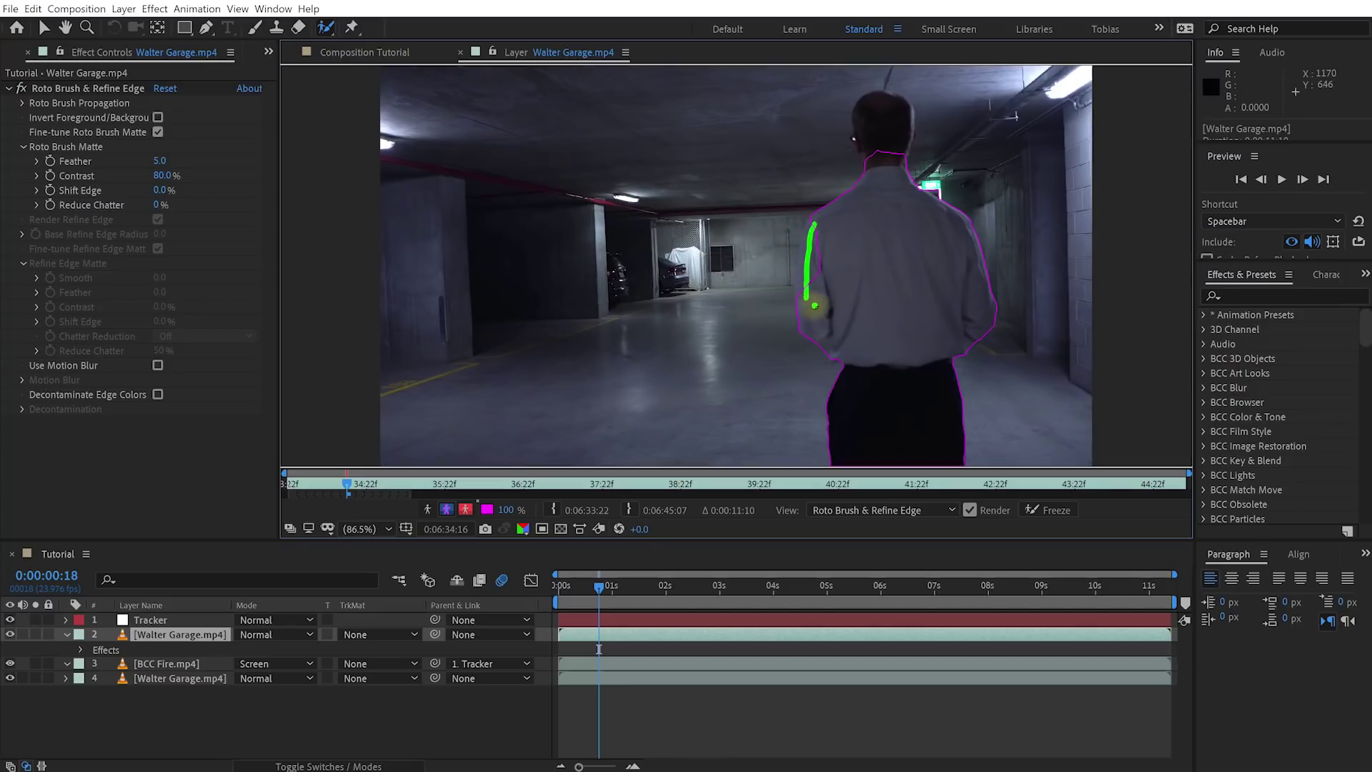
{"action": "left_click_drag", "start_coordinate": [803, 281], "coordinate": [804, 298]}
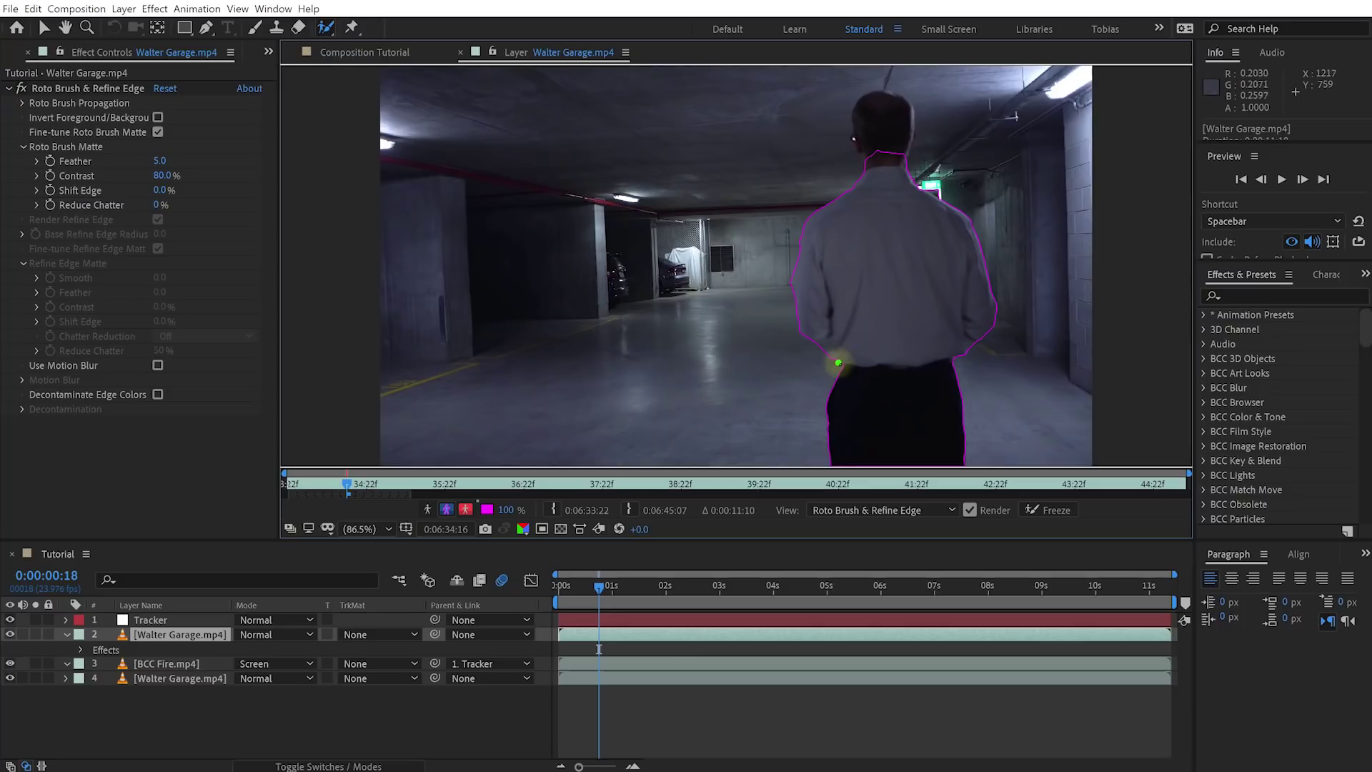
{"action": "left_click", "coordinate": [400, 52]}
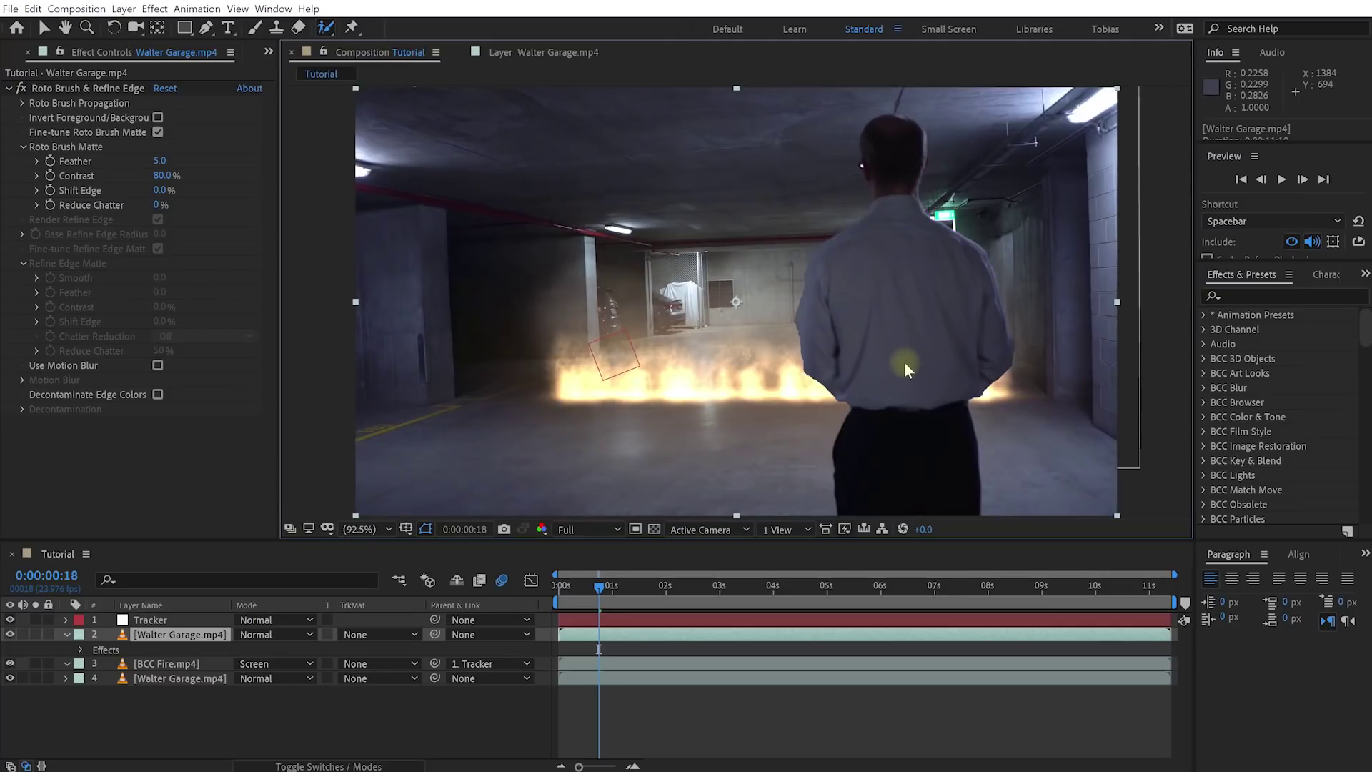
Step: Remove the Roto Brush & Refine Edge effect and apply Mocha Pro to the upper Walter Garage.mp4 layer
{"action": "left_click", "coordinate": [57, 89]}
{"action": "key", "text": "Delete"}
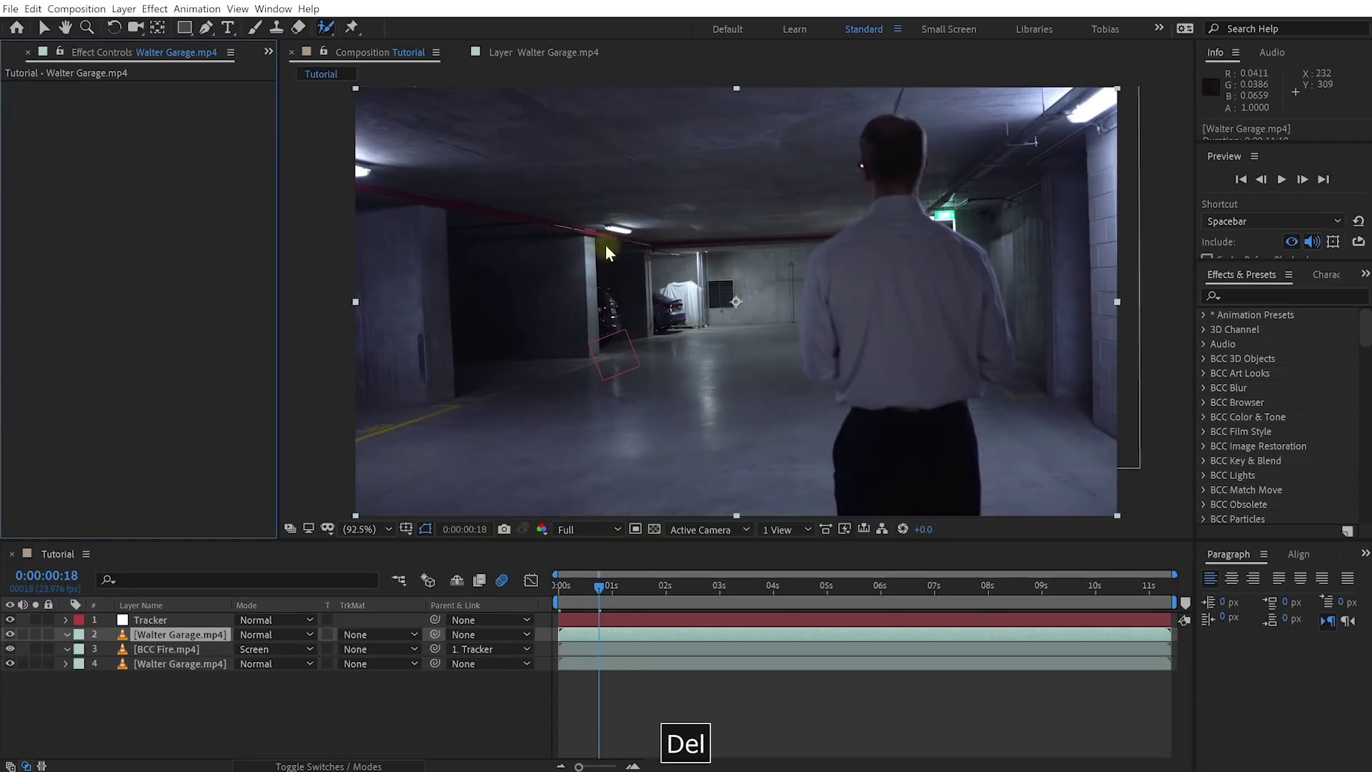
{"action": "left_click", "coordinate": [1243, 296]}
{"action": "type", "text": "mocha"}
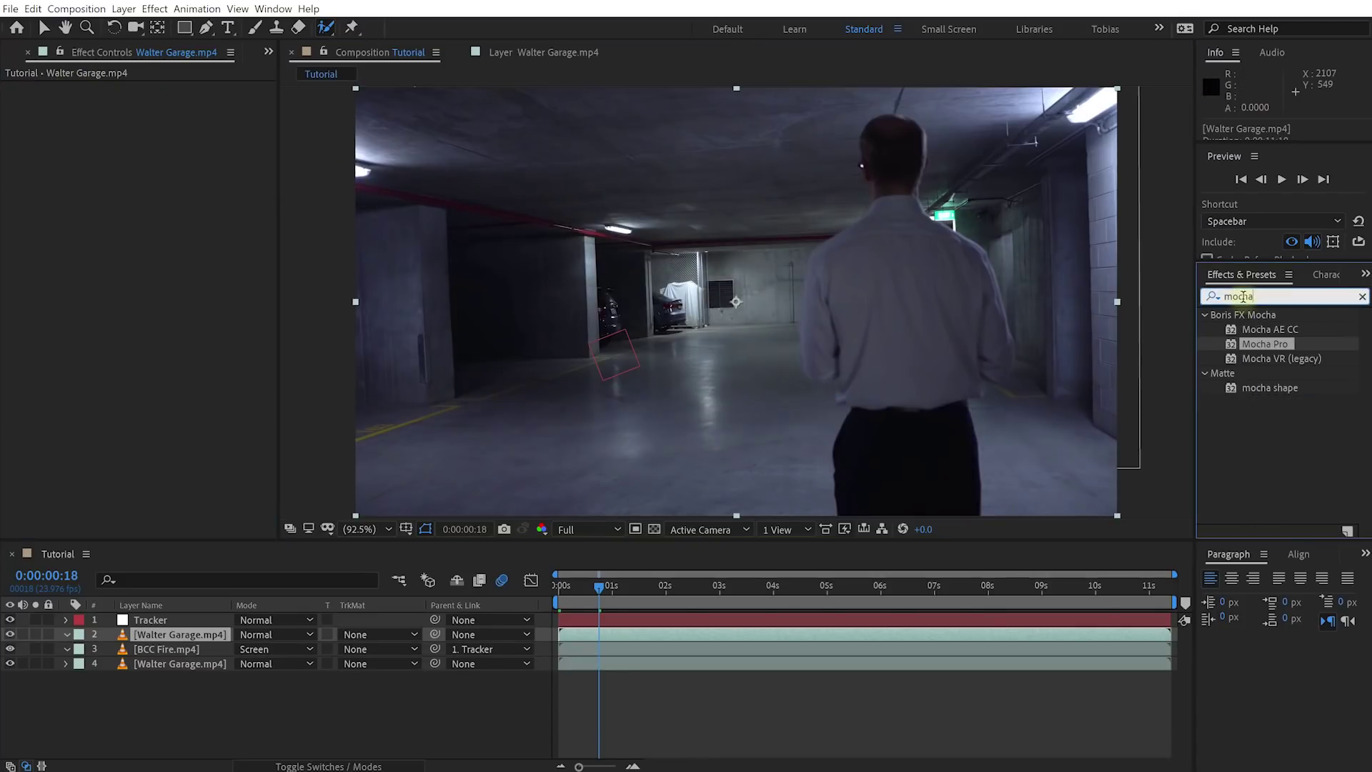
{"action": "left_click", "coordinate": [1261, 346]}
{"action": "left_click_drag", "start_coordinate": [1264, 347], "coordinate": [160, 640]}
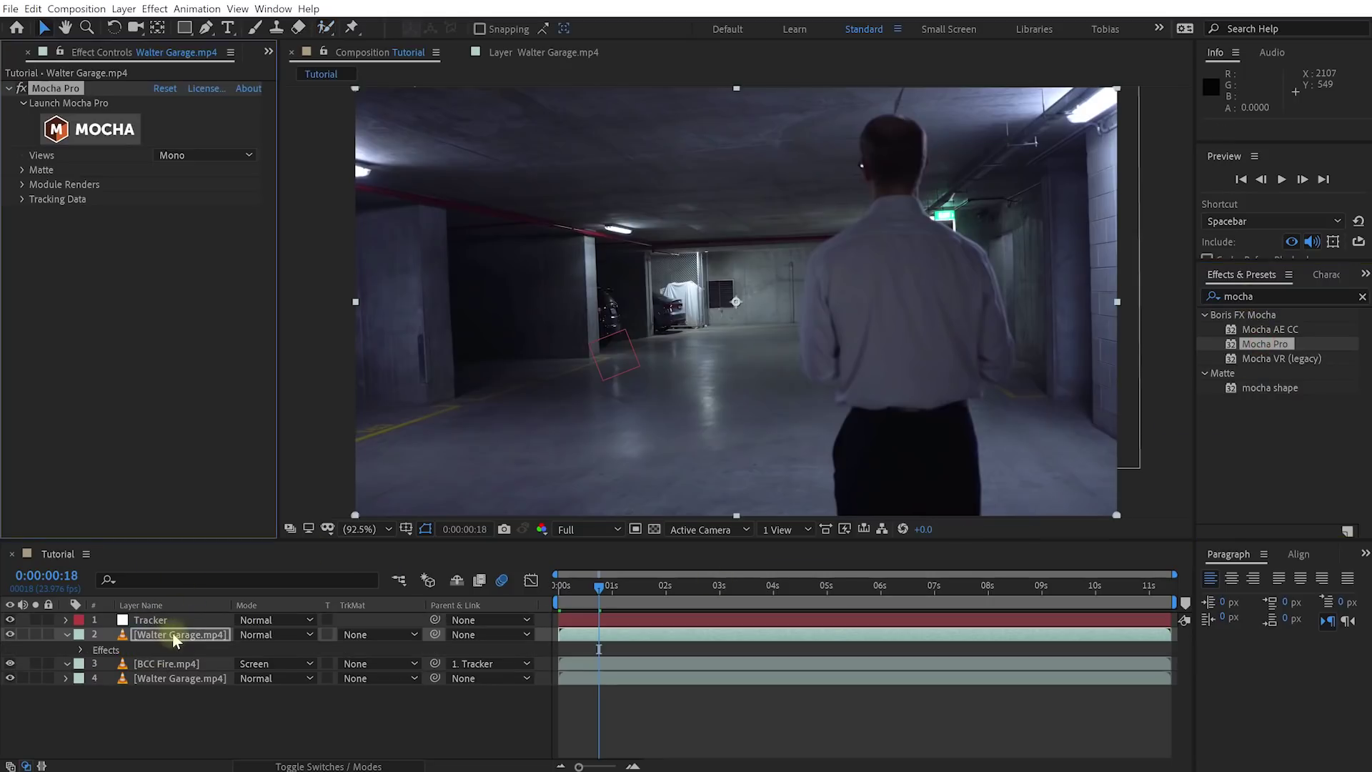
Step: Rename the upper Walter Garage.mp4 layer as Walter Roto and set the composition preview resolution to Full
{"action": "key", "text": "Return"}
{"action": "type", "text": "Walter Roto"}
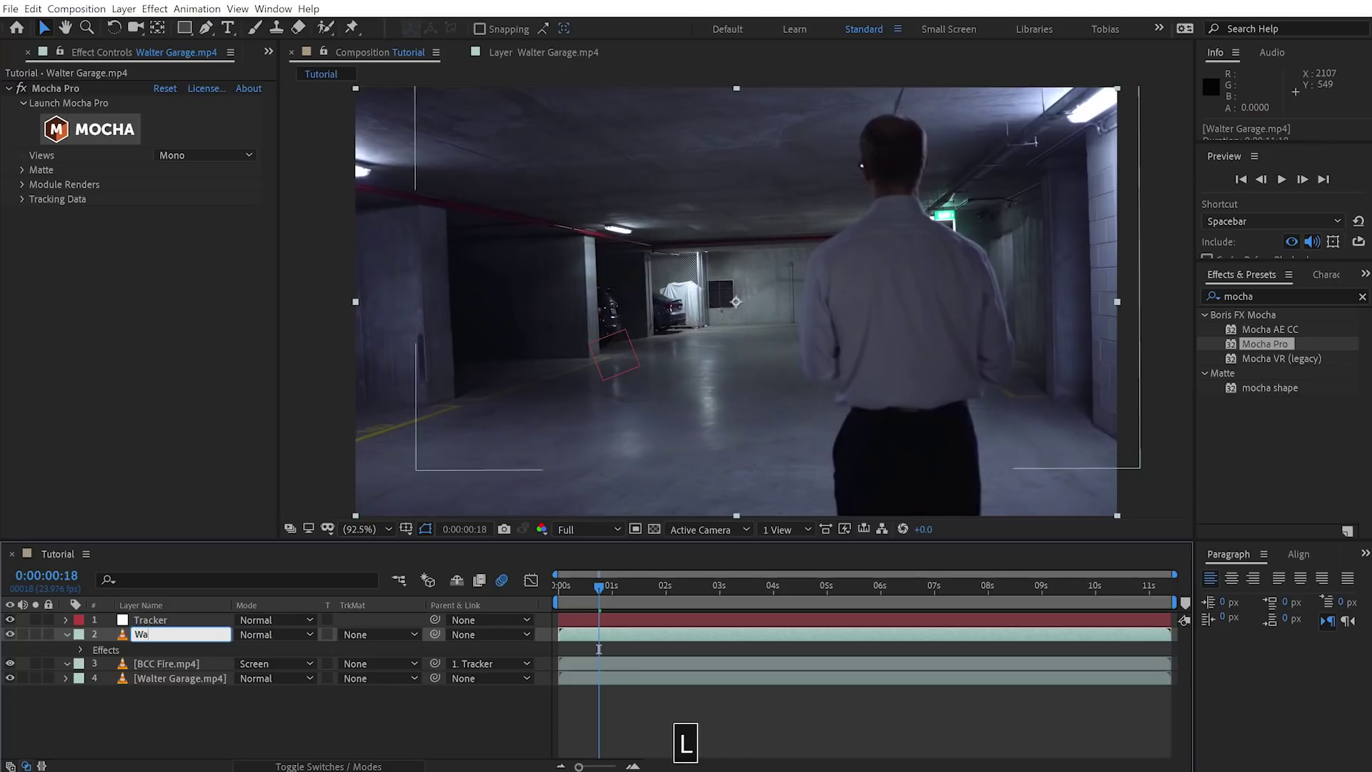
{"action": "key", "text": "Return"}
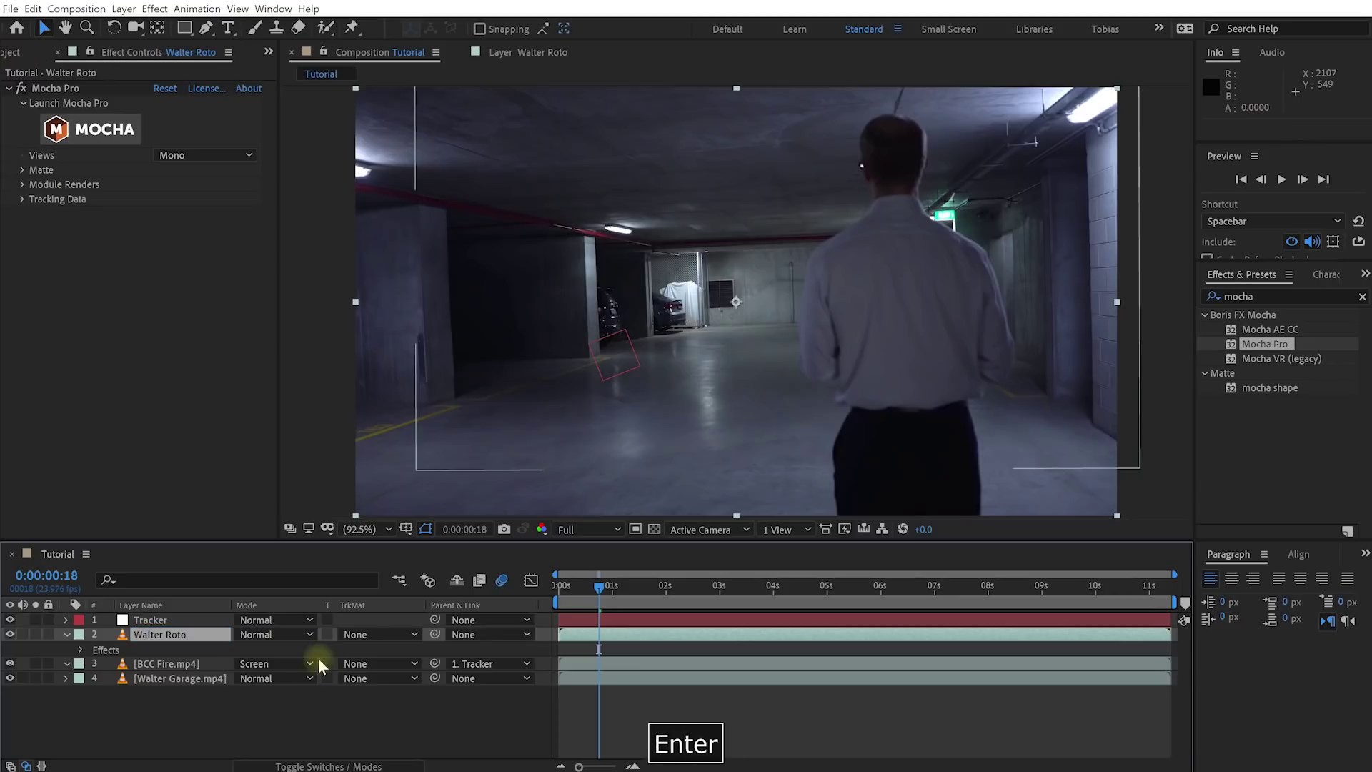
{"action": "left_click", "coordinate": [596, 531]}
{"action": "left_click", "coordinate": [582, 569]}
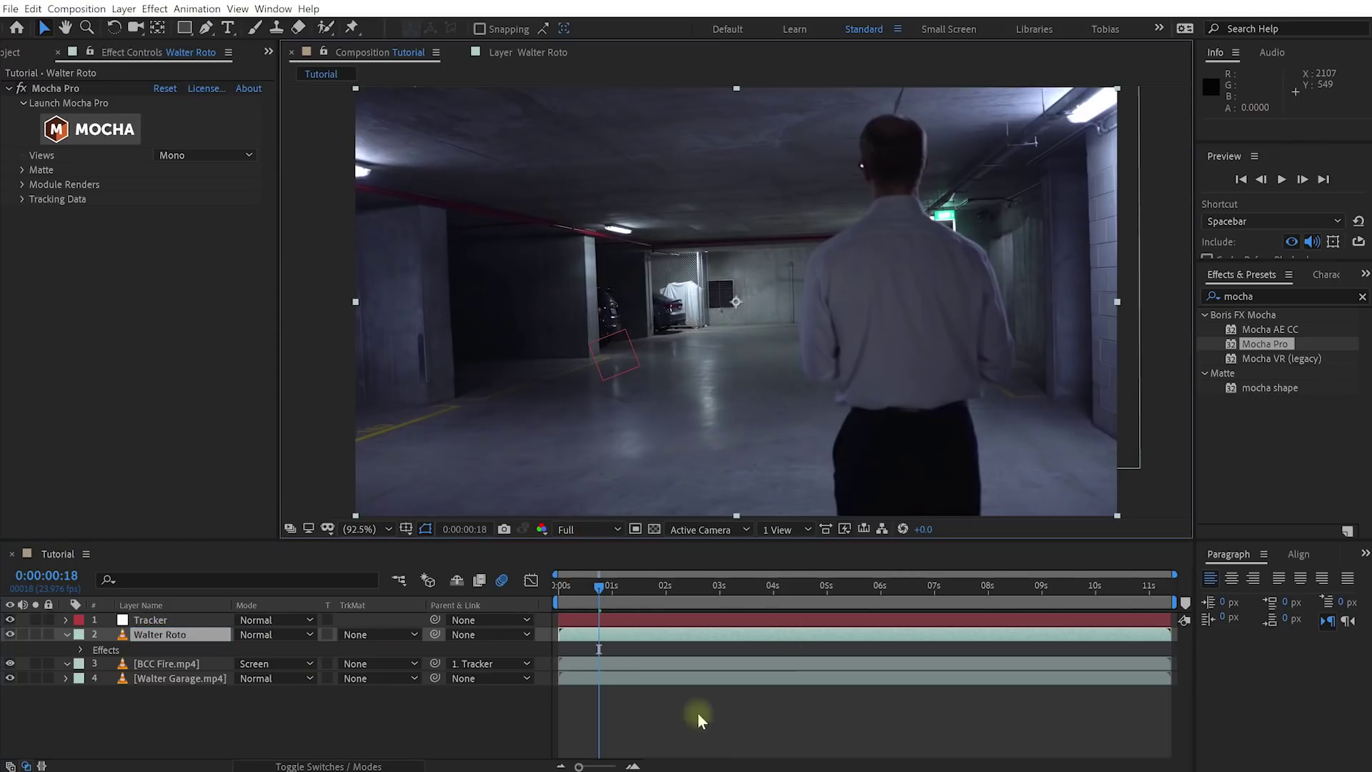
Step: Launch the Mocha Pro interface from the Walter Roto layer's effect, switch to the Classic workspace and fit the frame in view
{"action": "left_click", "coordinate": [69, 130]}
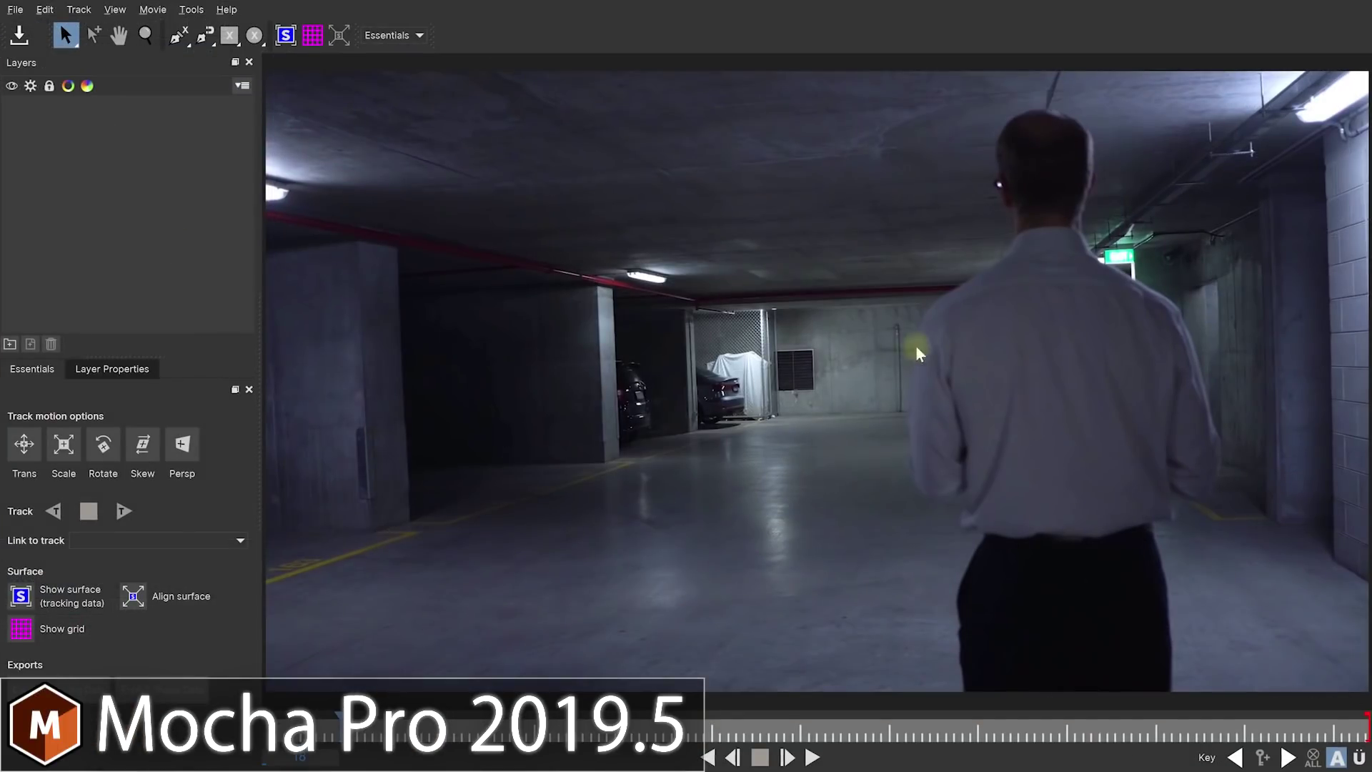
{"action": "left_click", "coordinate": [419, 34]}
{"action": "left_click", "coordinate": [398, 67]}
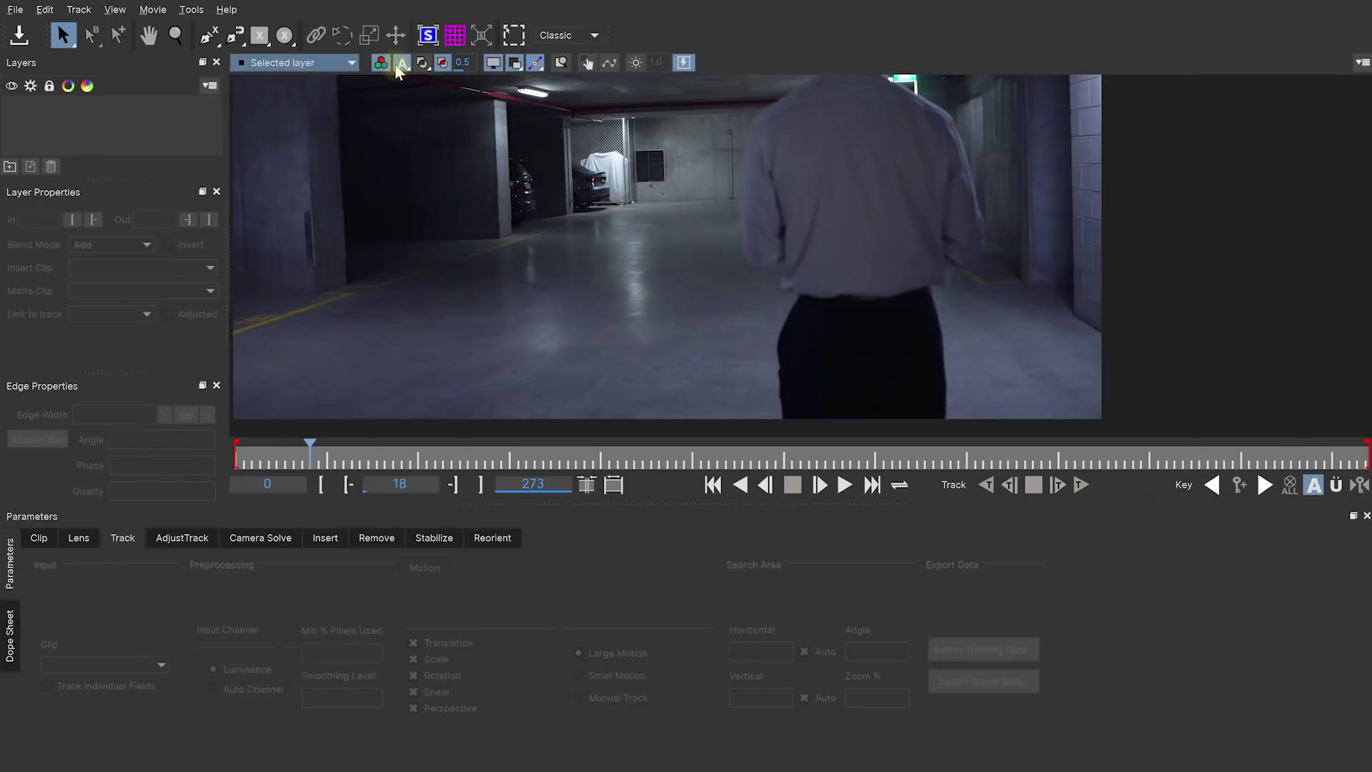
{"action": "key", "text": "asterisk"}
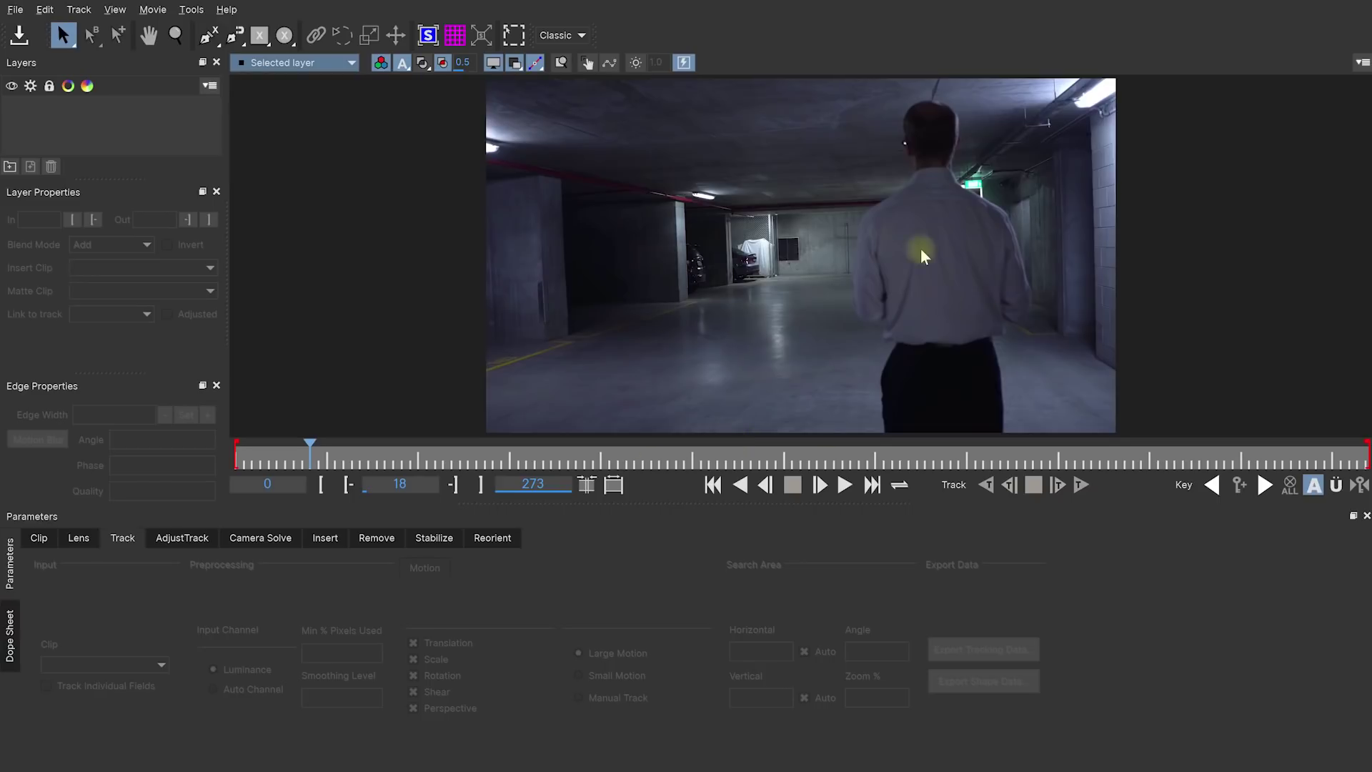
Step: Play the garage clip from frame 0, return to the first frame and look over the man's whole figure
{"action": "left_click_drag", "start_coordinate": [312, 447], "coordinate": [230, 461]}
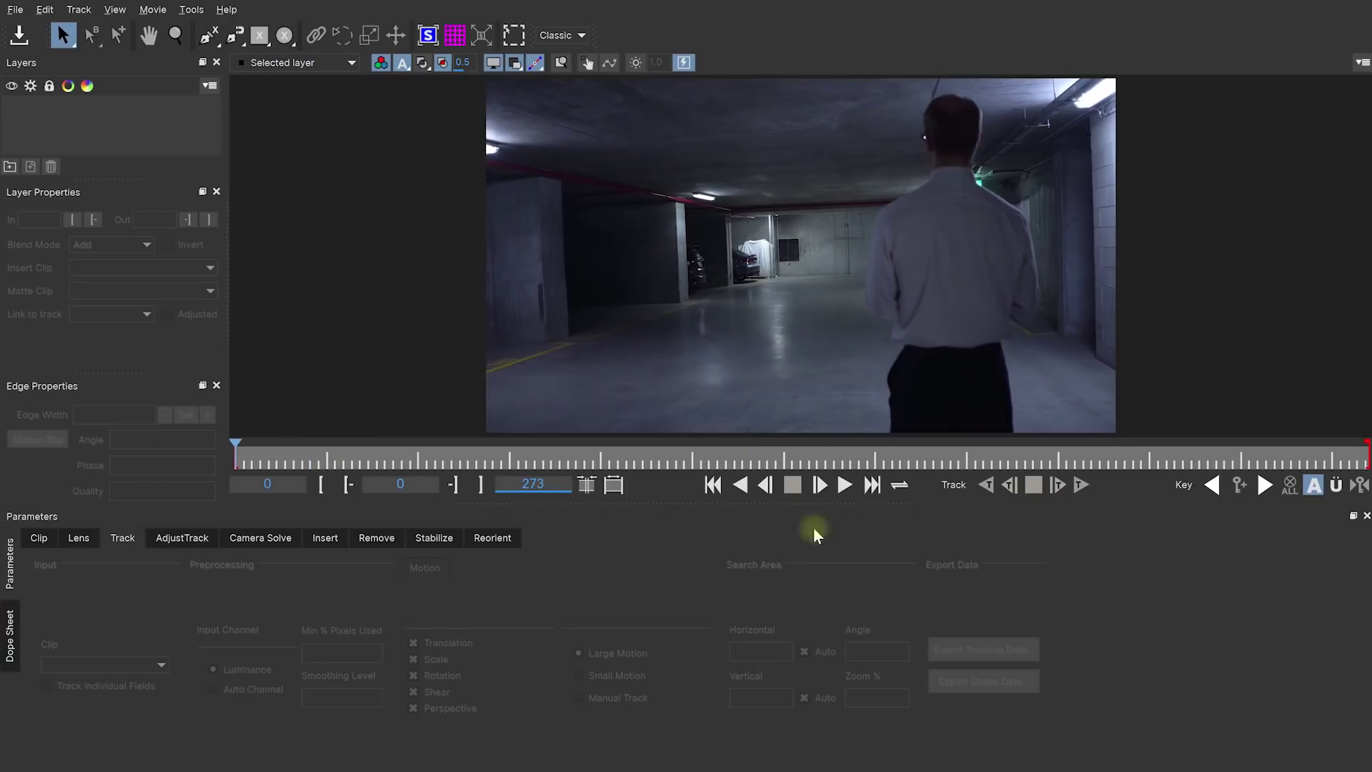
{"action": "left_click", "coordinate": [843, 488]}
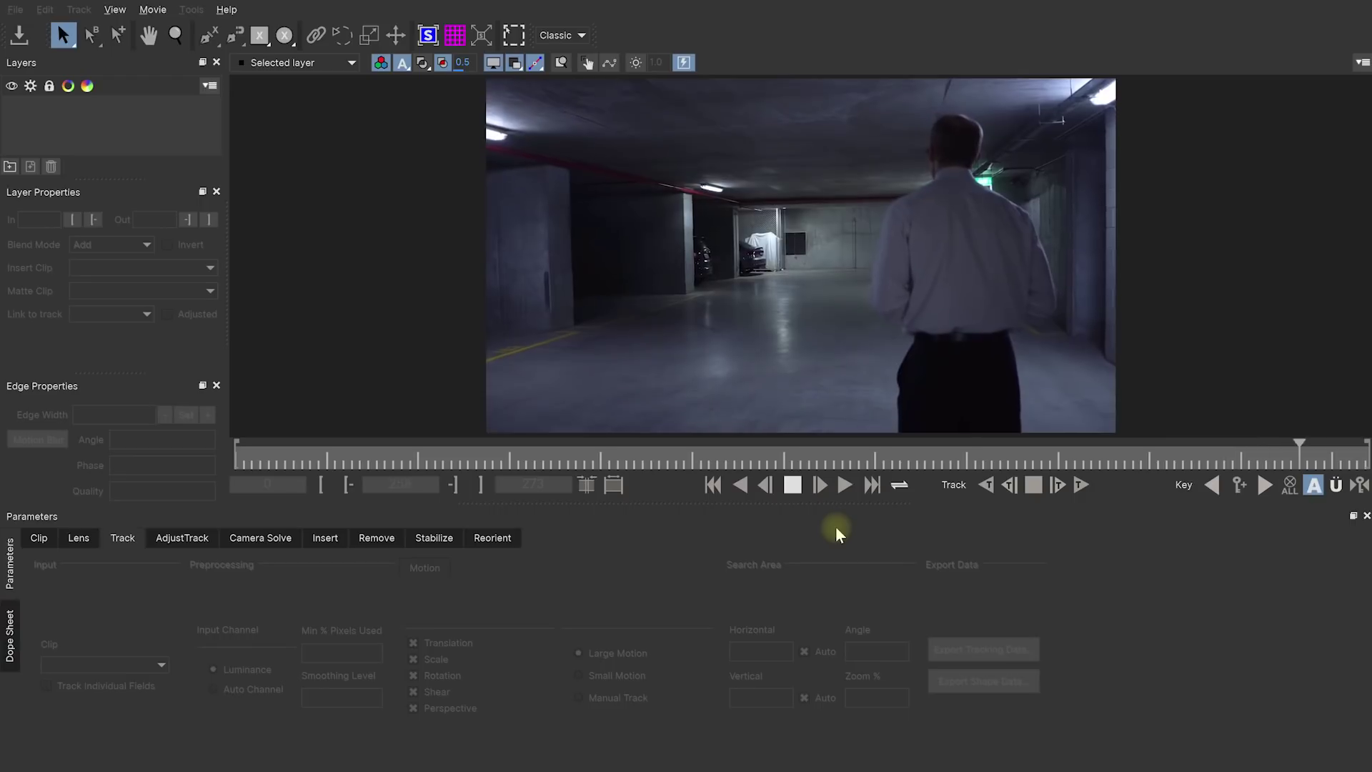
{"action": "key", "text": "space"}
{"action": "left_click_drag", "start_coordinate": [1037, 456], "coordinate": [225, 458]}
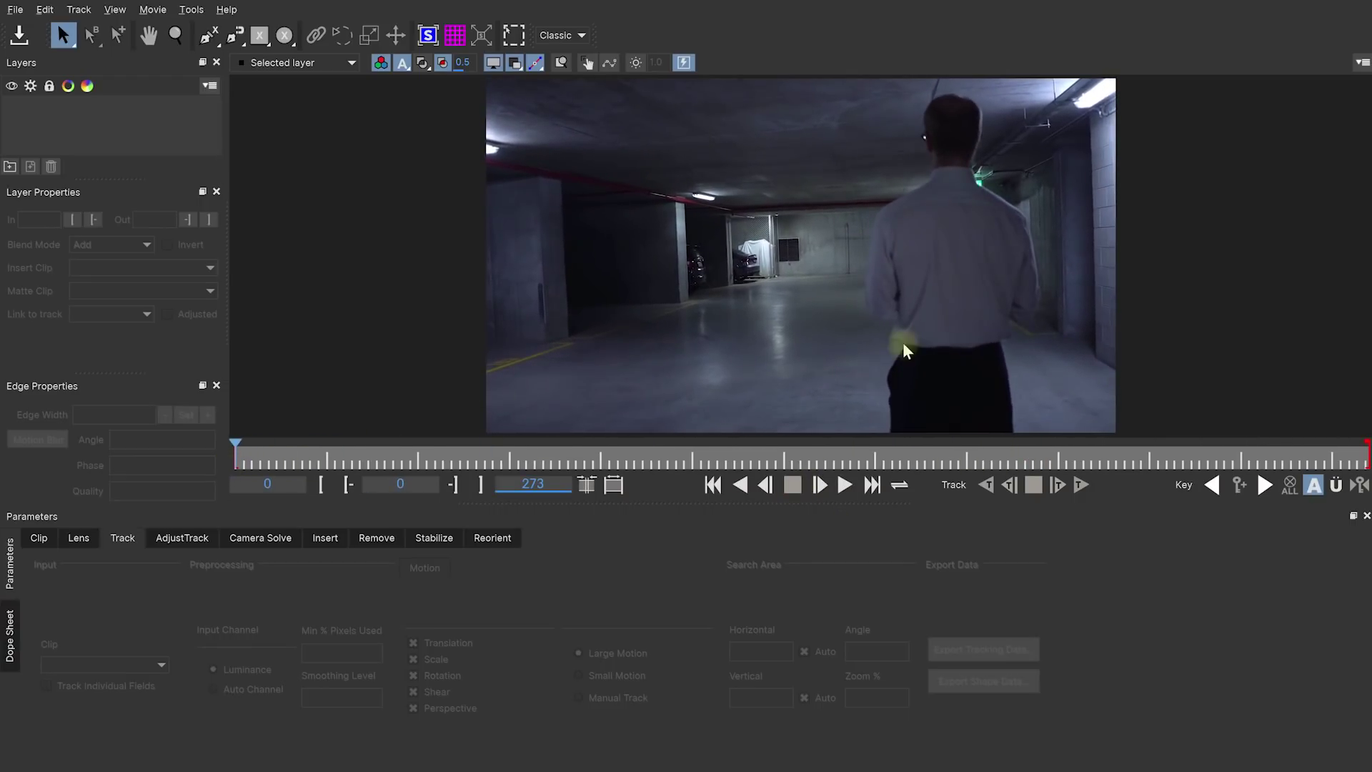
{"action": "left_click_drag", "start_coordinate": [246, 458], "coordinate": [208, 474]}
{"action": "left_click_drag", "start_coordinate": [963, 355], "coordinate": [937, 316]}
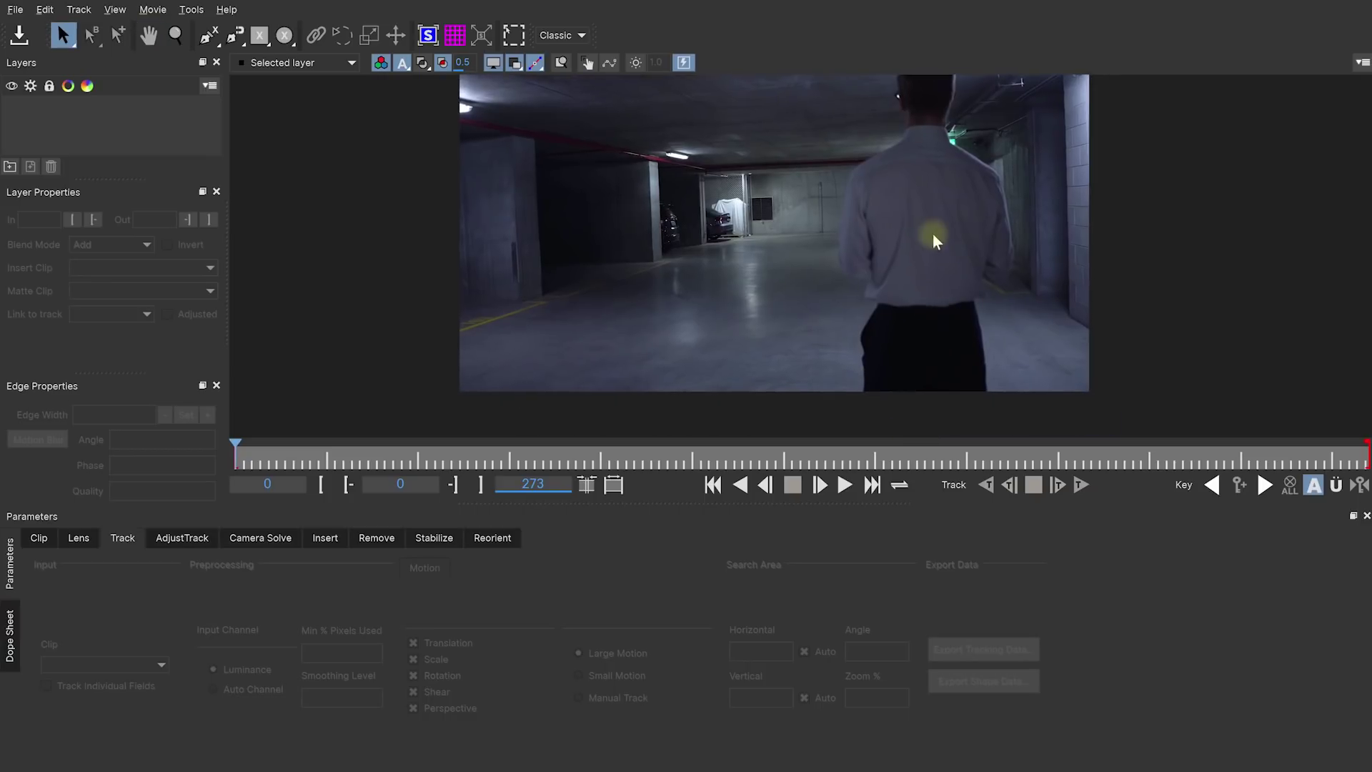
{"action": "key", "text": "x"}
{"action": "left_click_drag", "start_coordinate": [929, 178], "coordinate": [921, 208]}
{"action": "key", "text": "s"}
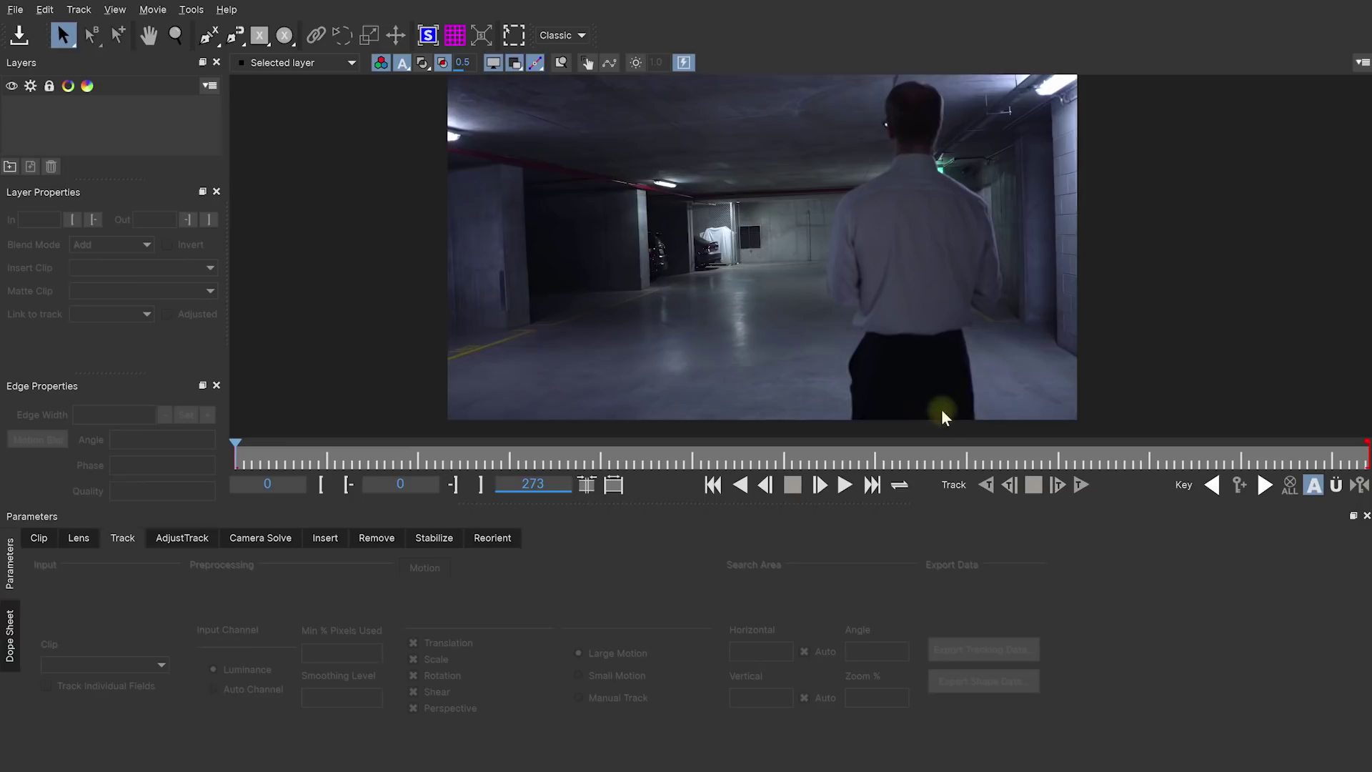
Step: Try to outline the man's trousers with an X-Spline, from the left waist down and along the frame's lower edge
{"action": "key", "text": "z"}
{"action": "left_click_drag", "start_coordinate": [944, 414], "coordinate": [893, 270]}
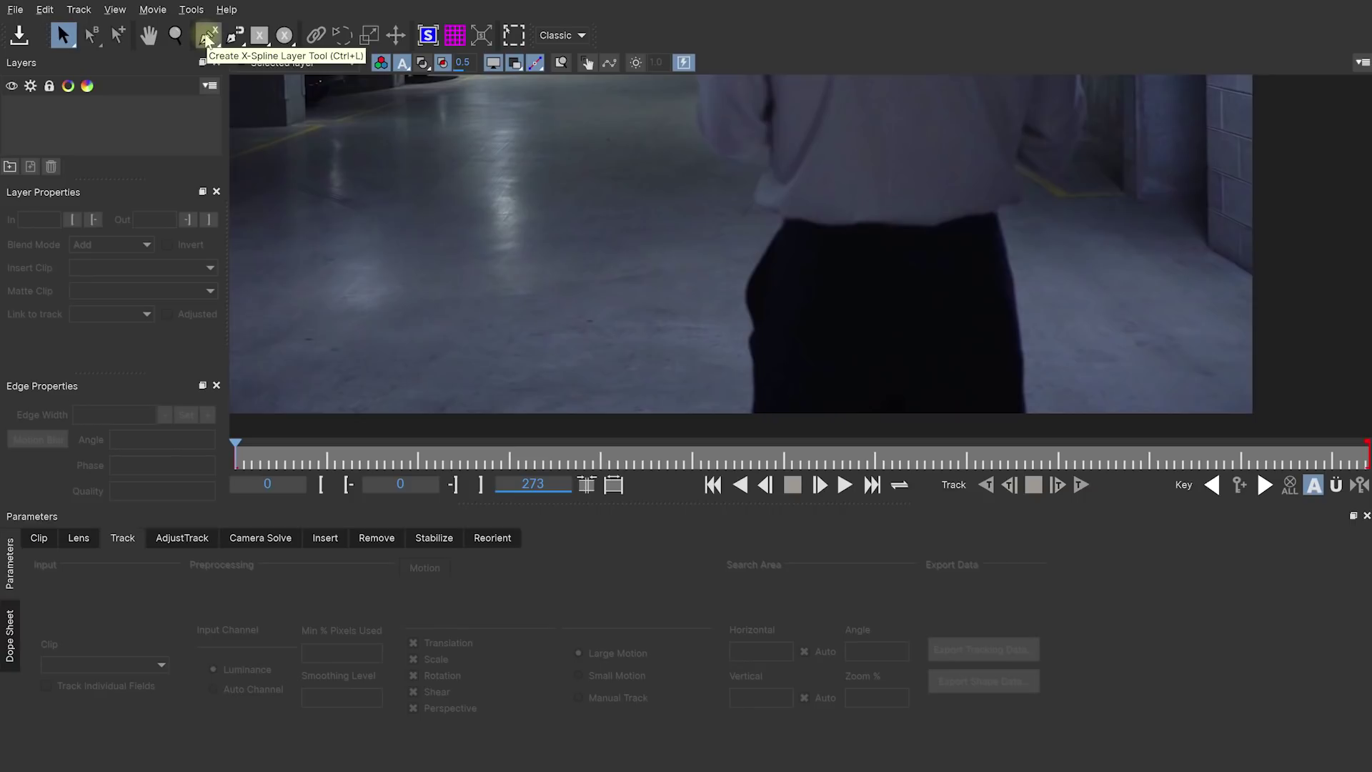
{"action": "left_click", "coordinate": [207, 37]}
{"action": "left_click", "coordinate": [784, 218]}
{"action": "left_click", "coordinate": [764, 250]}
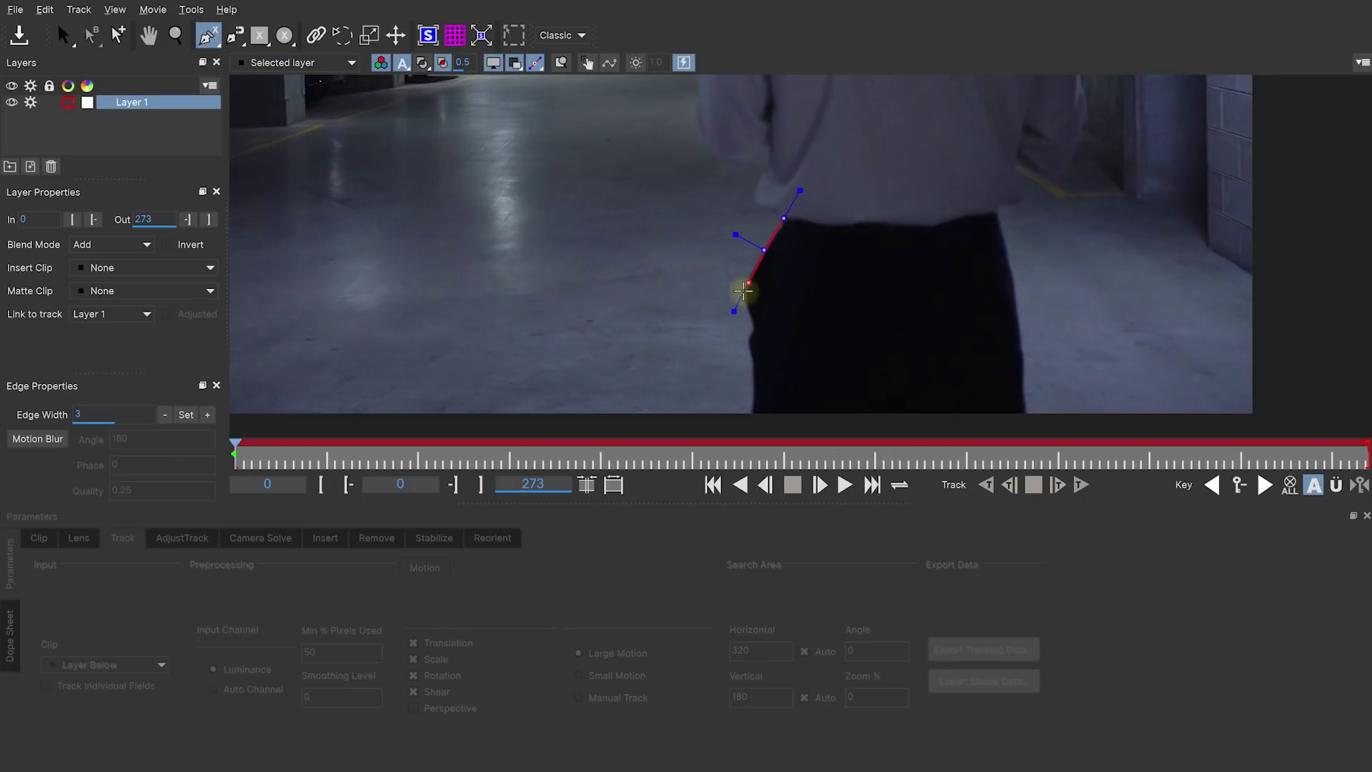
{"action": "left_click", "coordinate": [743, 299]}
{"action": "left_click", "coordinate": [749, 390]}
{"action": "left_click", "coordinate": [753, 419]}
{"action": "left_click", "coordinate": [922, 428]}
{"action": "left_click", "coordinate": [1026, 421]}
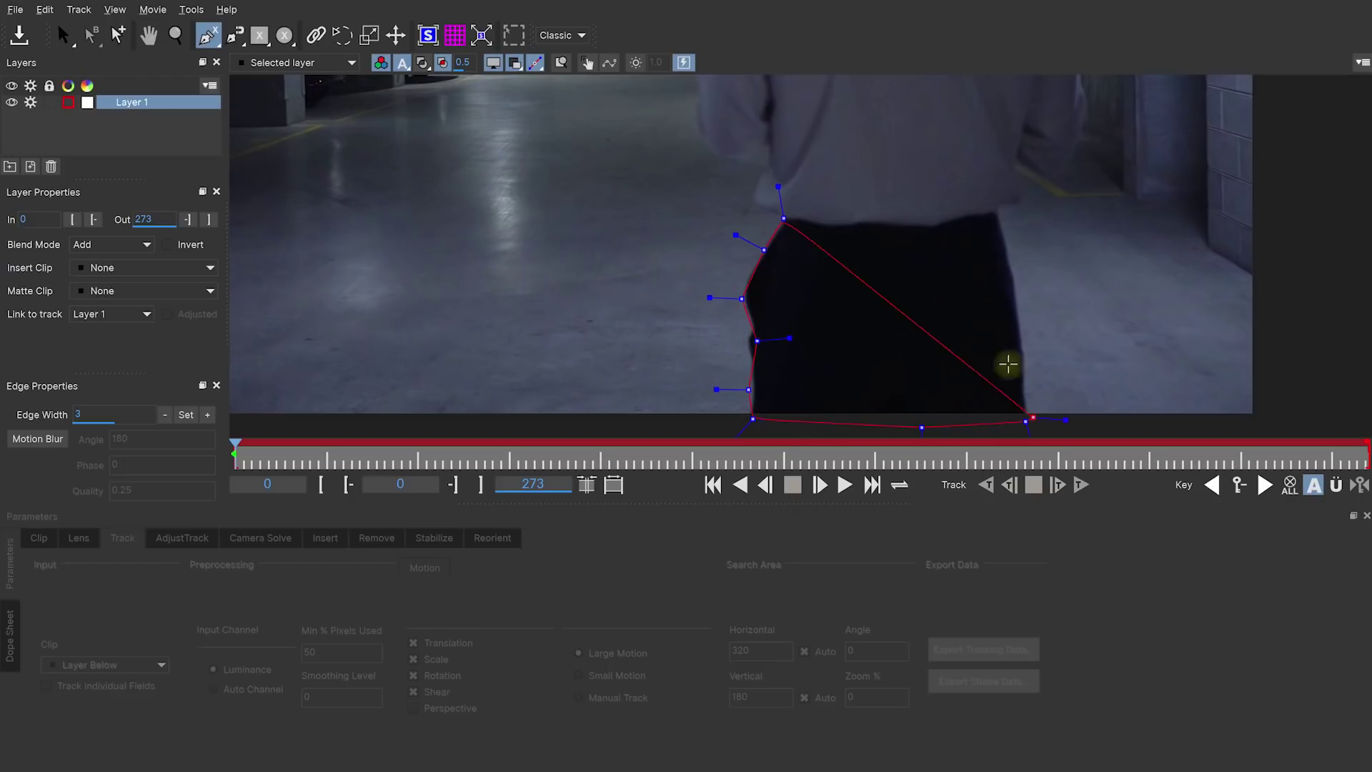
{"action": "left_click", "coordinate": [896, 352]}
{"action": "left_click_drag", "start_coordinate": [976, 368], "coordinate": [1137, 348]}
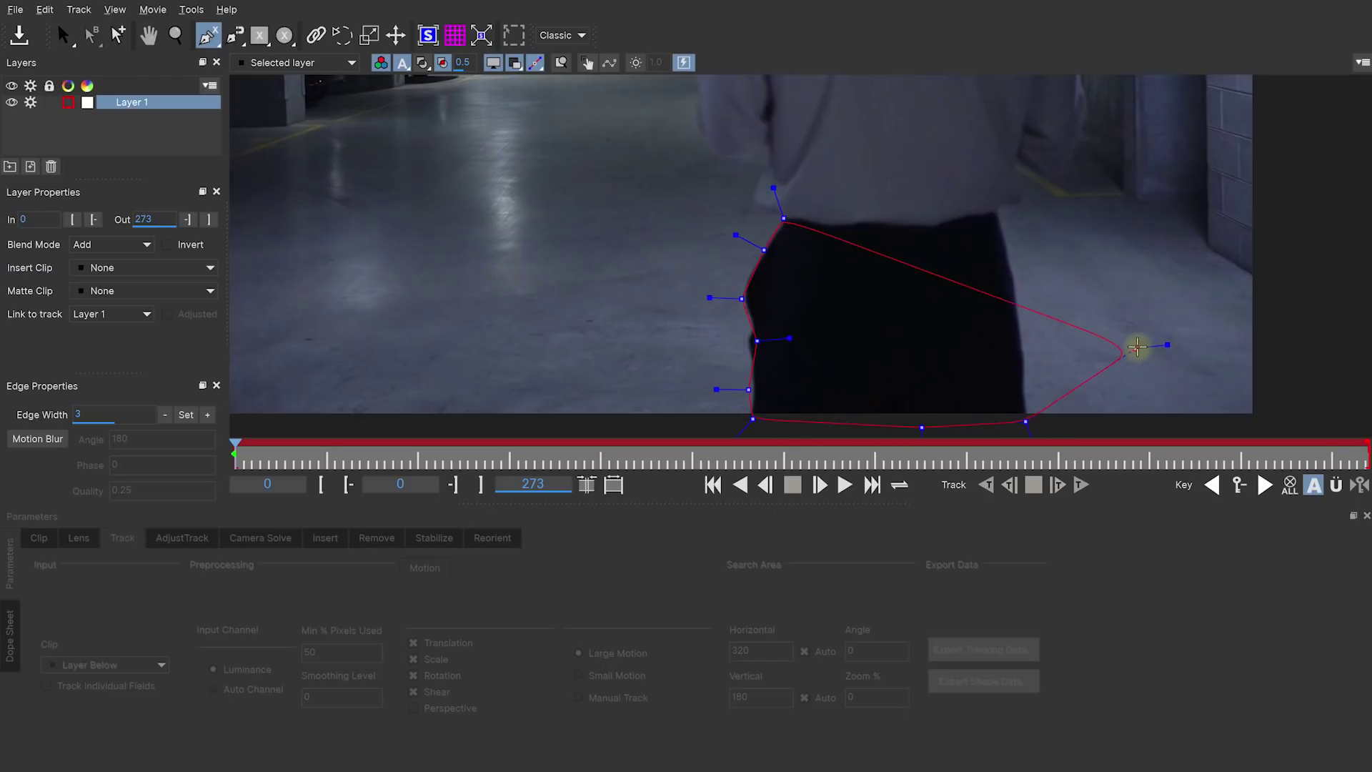
Step: Undo all points of the X-Spline outline around the trousers
{"action": "key", "text": "ctrl+z"}
{"action": "key", "text": "ctrl+z"}
{"action": "key", "text": "ctrl+z"}
{"action": "key", "text": "ctrl+z"}
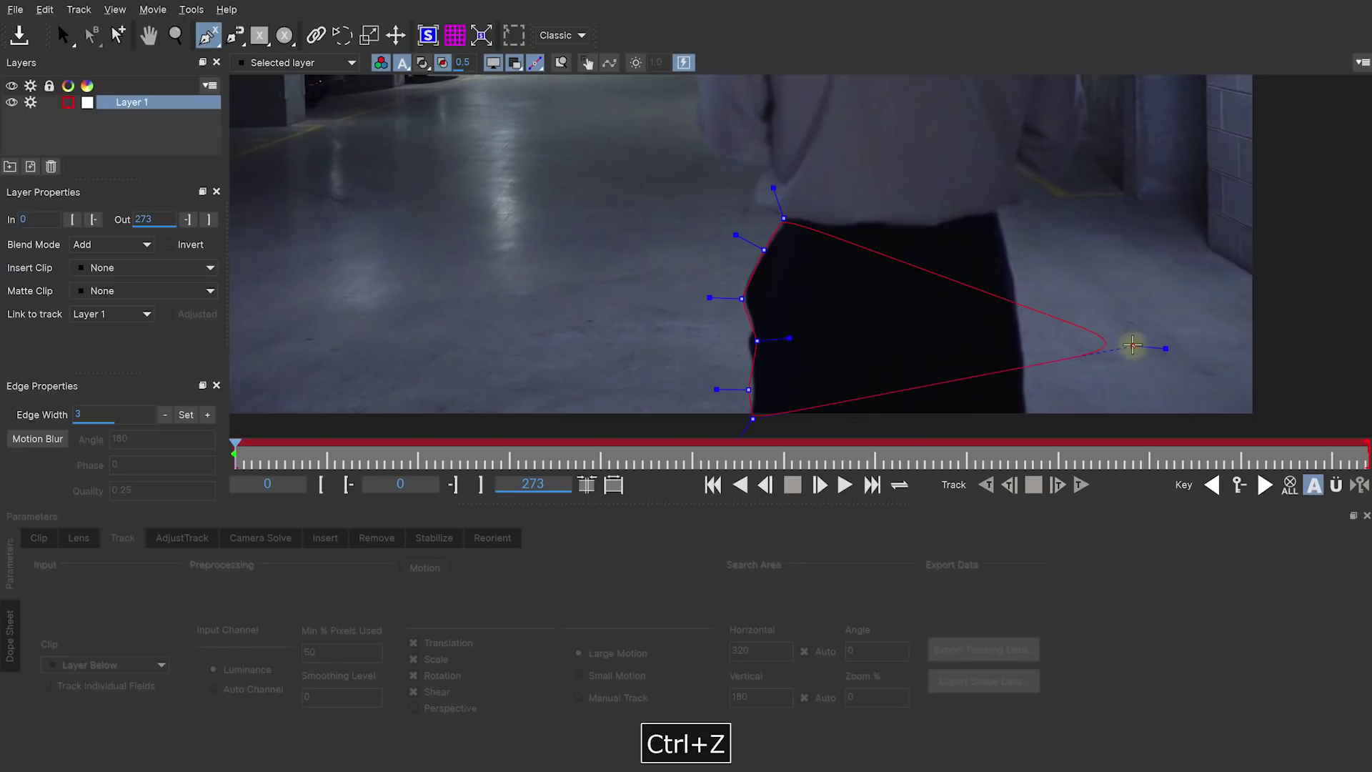
{"action": "key", "text": "ctrl+z"}
{"action": "key", "text": "ctrl+z"}
{"action": "key", "text": "ctrl+z"}
{"action": "key", "text": "ctrl+z"}
{"action": "key", "text": "ctrl+z"}
{"action": "key", "text": "ctrl+z"}
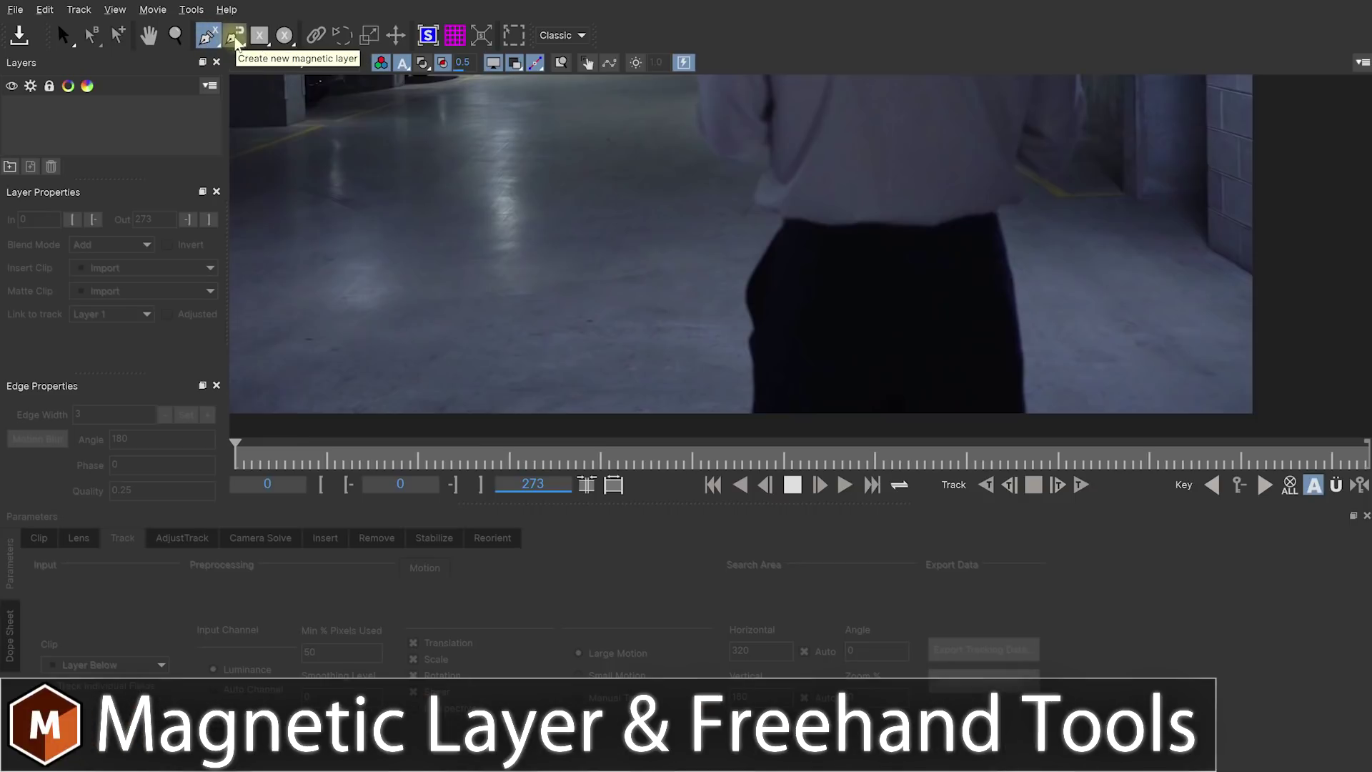
Step: Start a new magnetic layer at the left waist and trace the trousers' left edge down to the frame's lower edge
{"action": "left_click", "coordinate": [235, 37]}
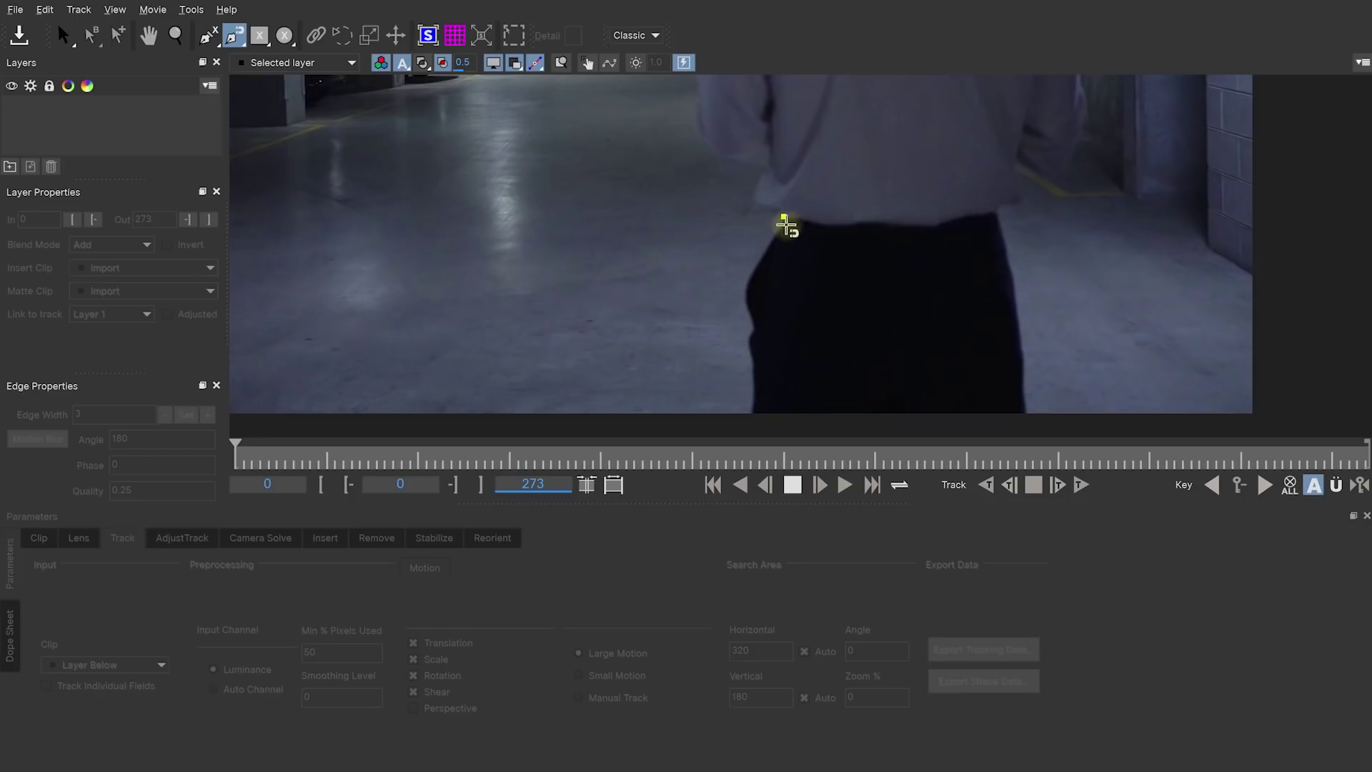
{"action": "key", "text": "z"}
{"action": "left_click_drag", "start_coordinate": [785, 317], "coordinate": [797, 193]}
{"action": "left_click_drag", "start_coordinate": [820, 284], "coordinate": [821, 224]}
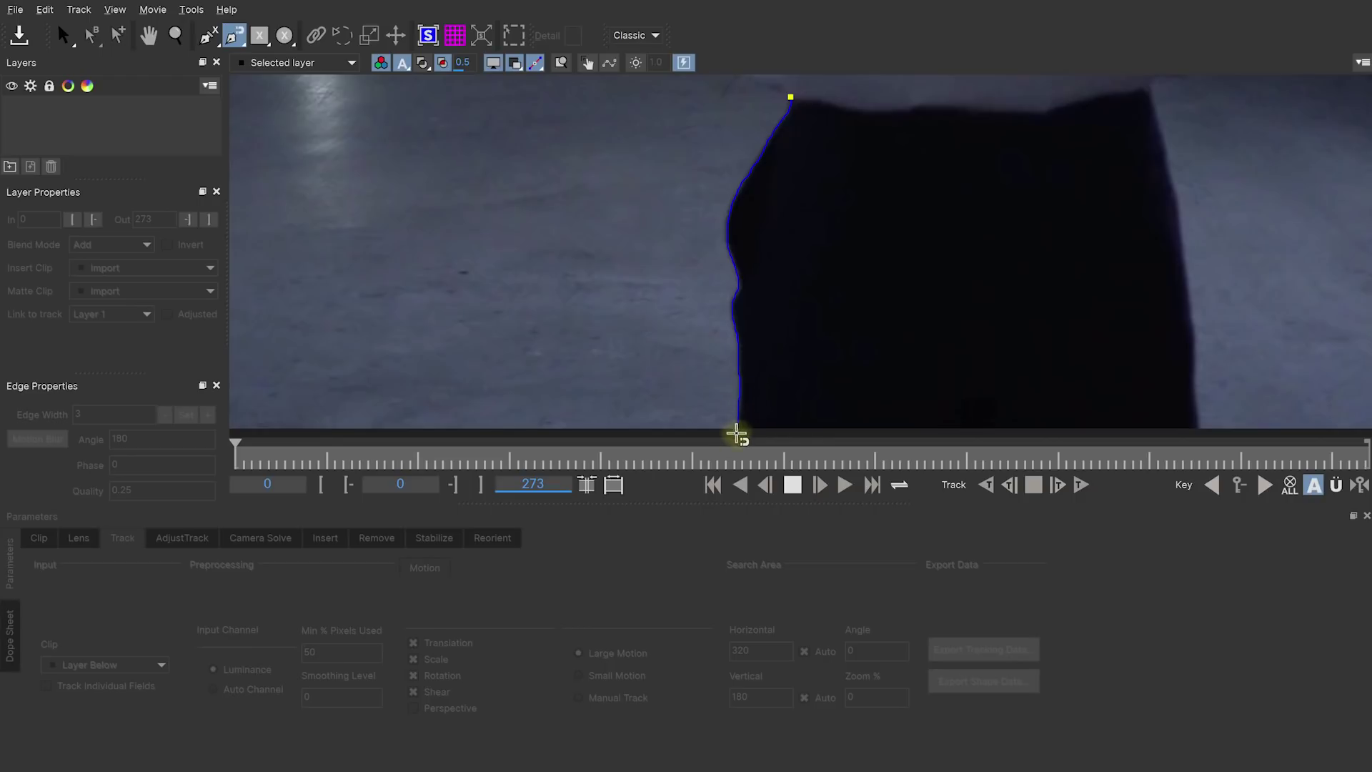
{"action": "key", "text": "x"}
{"action": "left_click_drag", "start_coordinate": [737, 429], "coordinate": [745, 328]}
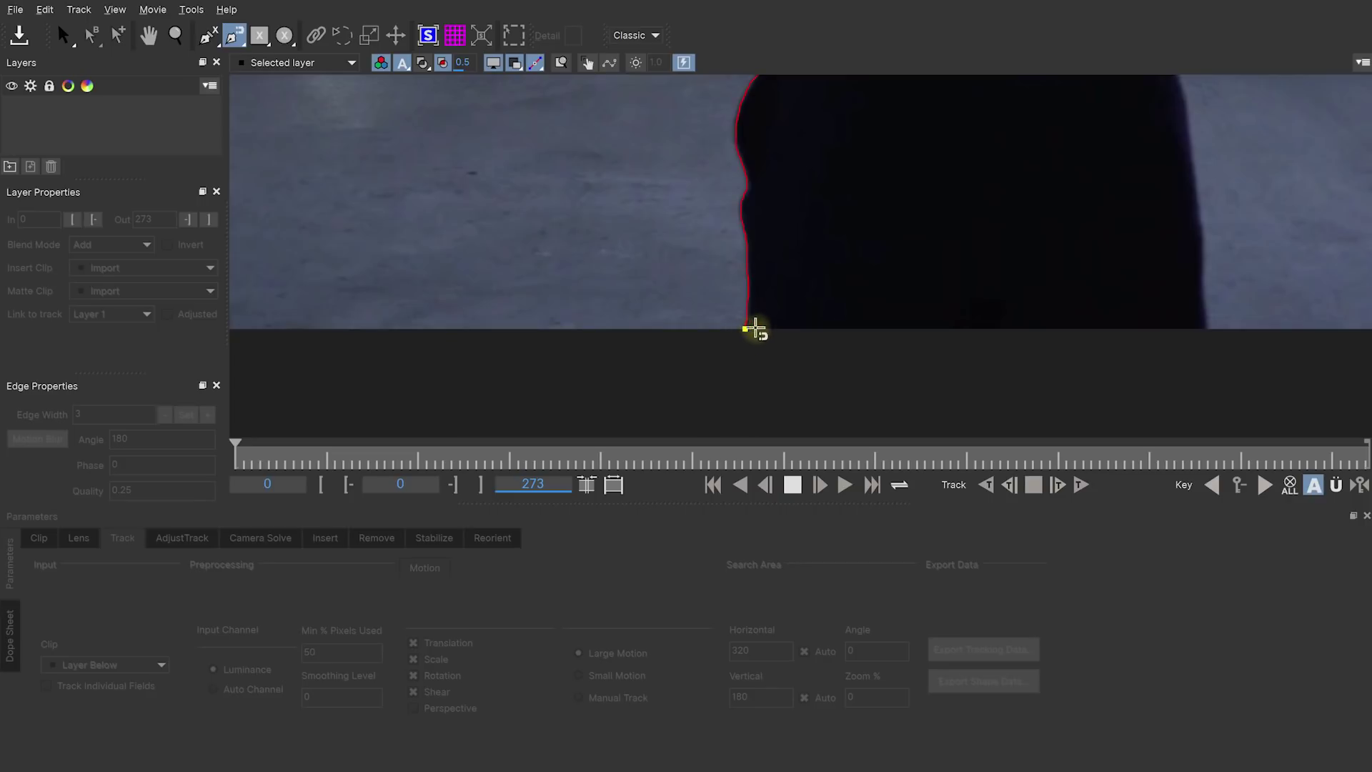
{"action": "left_click", "coordinate": [747, 328]}
Step: Try freehand loops below and across the trousers from the lower left edge point of the magnetic outline, and undo them
{"action": "mouse_move", "coordinate": [736, 341]}
{"action": "left_mouse_down"}
{"action": "mouse_move", "coordinate": [691, 361]}
{"action": "mouse_move", "coordinate": [700, 380]}
{"action": "mouse_move", "coordinate": [1032, 389]}
{"action": "mouse_move", "coordinate": [994, 364]}
{"action": "mouse_move", "coordinate": [952, 364]}
{"action": "mouse_move", "coordinate": [986, 355]}
{"action": "mouse_move", "coordinate": [915, 343]}
{"action": "mouse_move", "coordinate": [928, 290]}
{"action": "mouse_move", "coordinate": [974, 306]}
{"action": "mouse_move", "coordinate": [931, 227]}
{"action": "mouse_move", "coordinate": [986, 299]}
{"action": "mouse_move", "coordinate": [1021, 305]}
{"action": "mouse_move", "coordinate": [1016, 235]}
{"action": "mouse_move", "coordinate": [1090, 310]}
{"action": "mouse_move", "coordinate": [1111, 154]}
{"action": "mouse_move", "coordinate": [934, 121]}
{"action": "mouse_move", "coordinate": [827, 182]}
{"action": "mouse_move", "coordinate": [895, 182]}
{"action": "mouse_move", "coordinate": [819, 233]}
{"action": "mouse_move", "coordinate": [789, 294]}
{"action": "mouse_move", "coordinate": [766, 263]}
{"action": "mouse_move", "coordinate": [791, 121]}
{"action": "mouse_move", "coordinate": [834, 97]}
{"action": "left_mouse_up"}
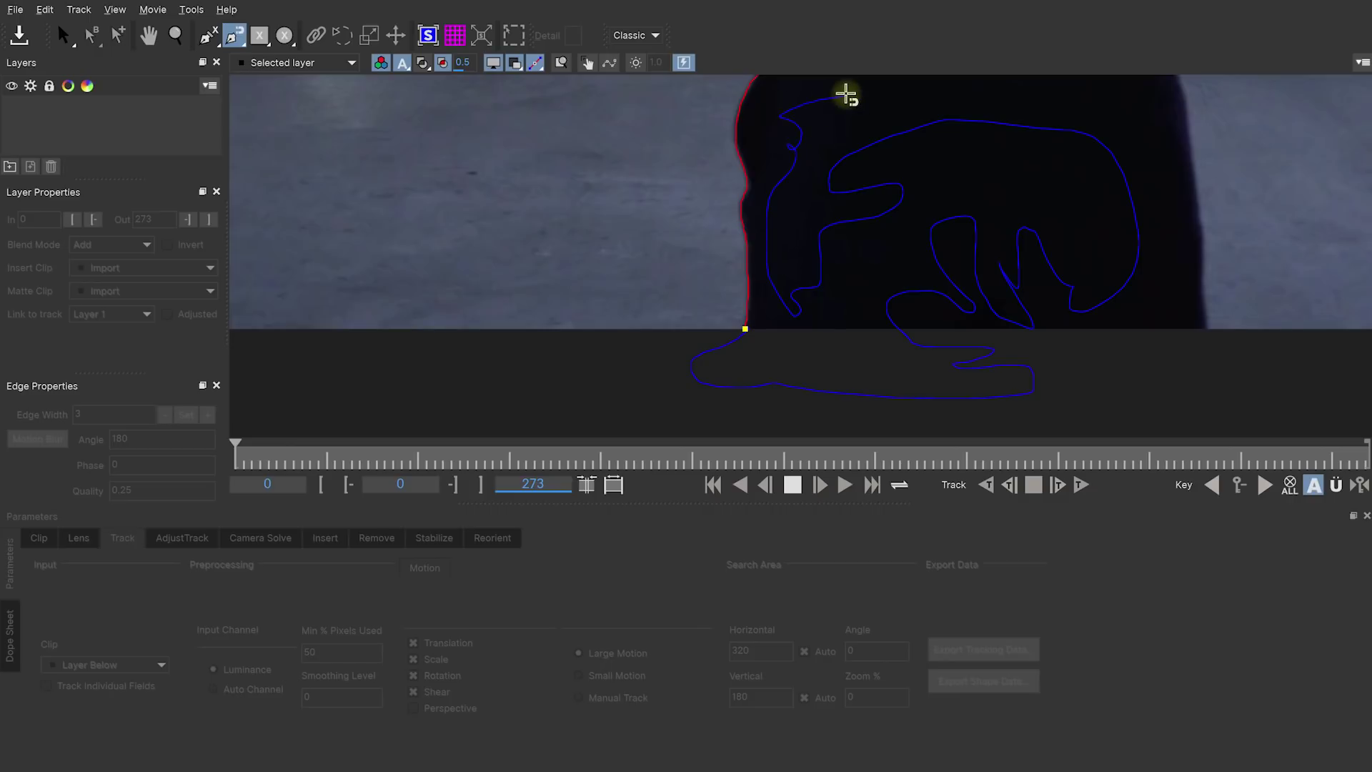
{"action": "left_click_drag", "start_coordinate": [849, 94], "coordinate": [887, 92]}
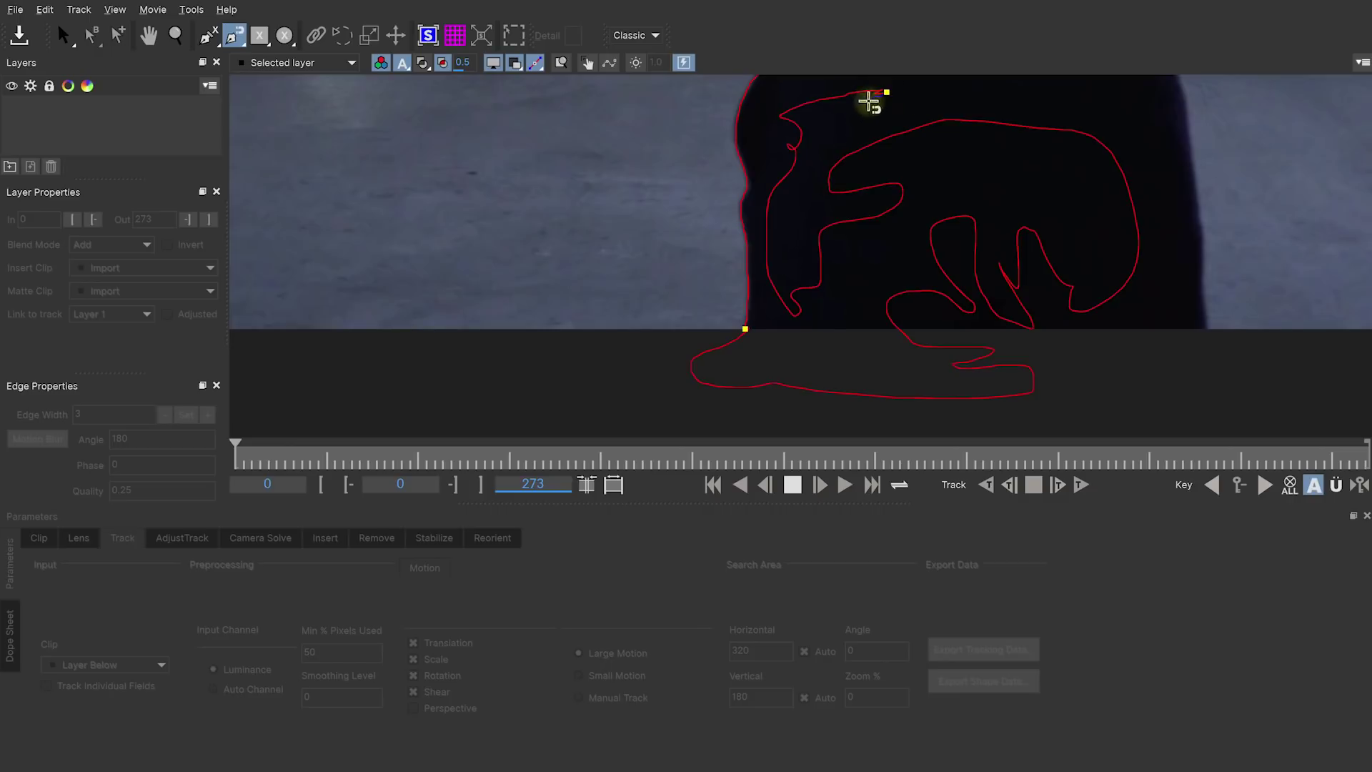
{"action": "key", "text": "ctrl+z"}
{"action": "key", "text": "ctrl+z"}
{"action": "key", "text": "ctrl+z"}
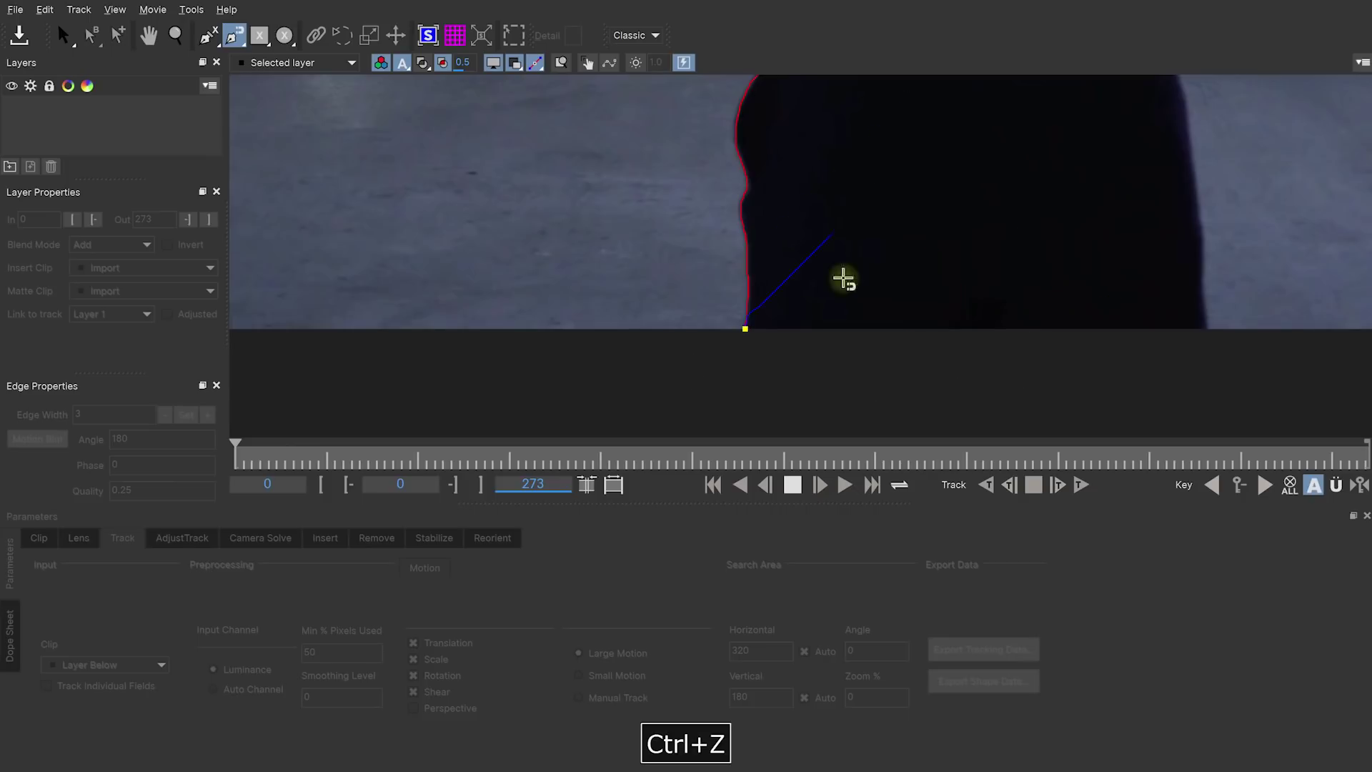
{"action": "key", "text": "ctrl+z"}
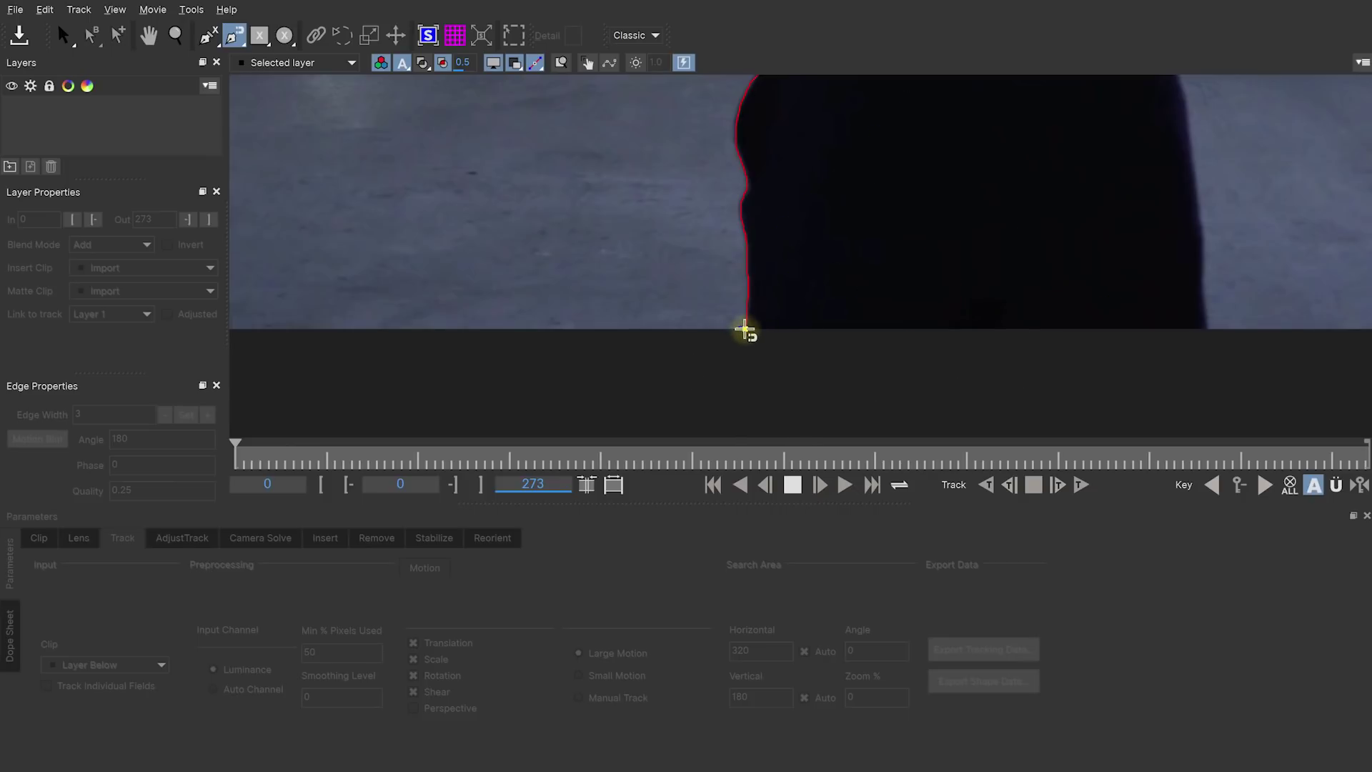
Step: Continue the outline freehand below the frame, snap it up the trousers' right edge and along the waistline, and close the shape
{"action": "mouse_move", "coordinate": [745, 330]}
{"action": "left_mouse_down"}
{"action": "mouse_move", "coordinate": [721, 397]}
{"action": "mouse_move", "coordinate": [732, 404]}
{"action": "mouse_move", "coordinate": [1004, 415]}
{"action": "mouse_move", "coordinate": [1159, 404]}
{"action": "mouse_move", "coordinate": [1208, 363]}
{"action": "left_mouse_up"}
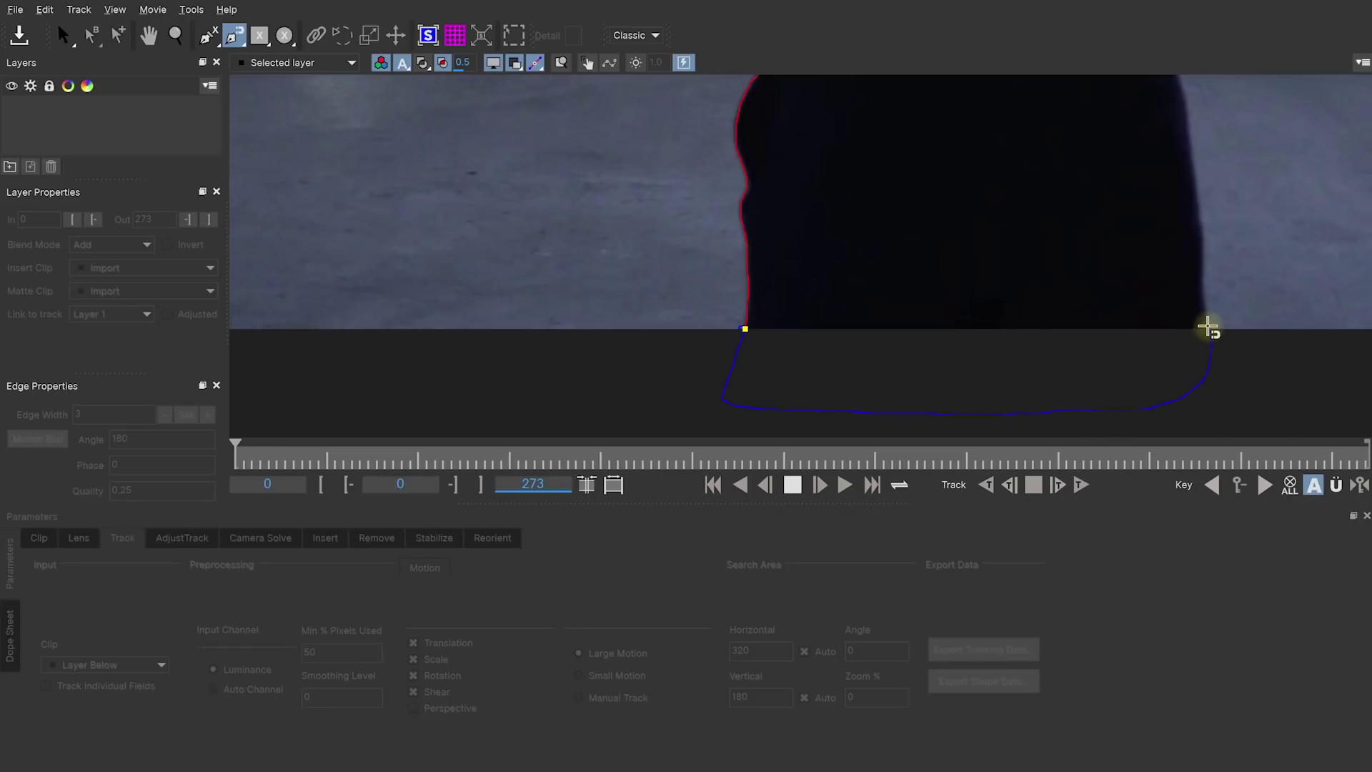
{"action": "left_click_drag", "start_coordinate": [1208, 327], "coordinate": [1207, 326]}
{"action": "key", "text": "x"}
{"action": "mouse_move", "coordinate": [1219, 202]}
{"action": "left_mouse_down"}
{"action": "mouse_move", "coordinate": [1113, 260]}
{"action": "mouse_move", "coordinate": [1081, 310]}
{"action": "mouse_move", "coordinate": [1027, 94]}
{"action": "mouse_move", "coordinate": [1034, 133]}
{"action": "left_mouse_up"}
{"action": "key", "text": "x"}
{"action": "left_click_drag", "start_coordinate": [758, 158], "coordinate": [675, 139]}
{"action": "key", "text": "x"}
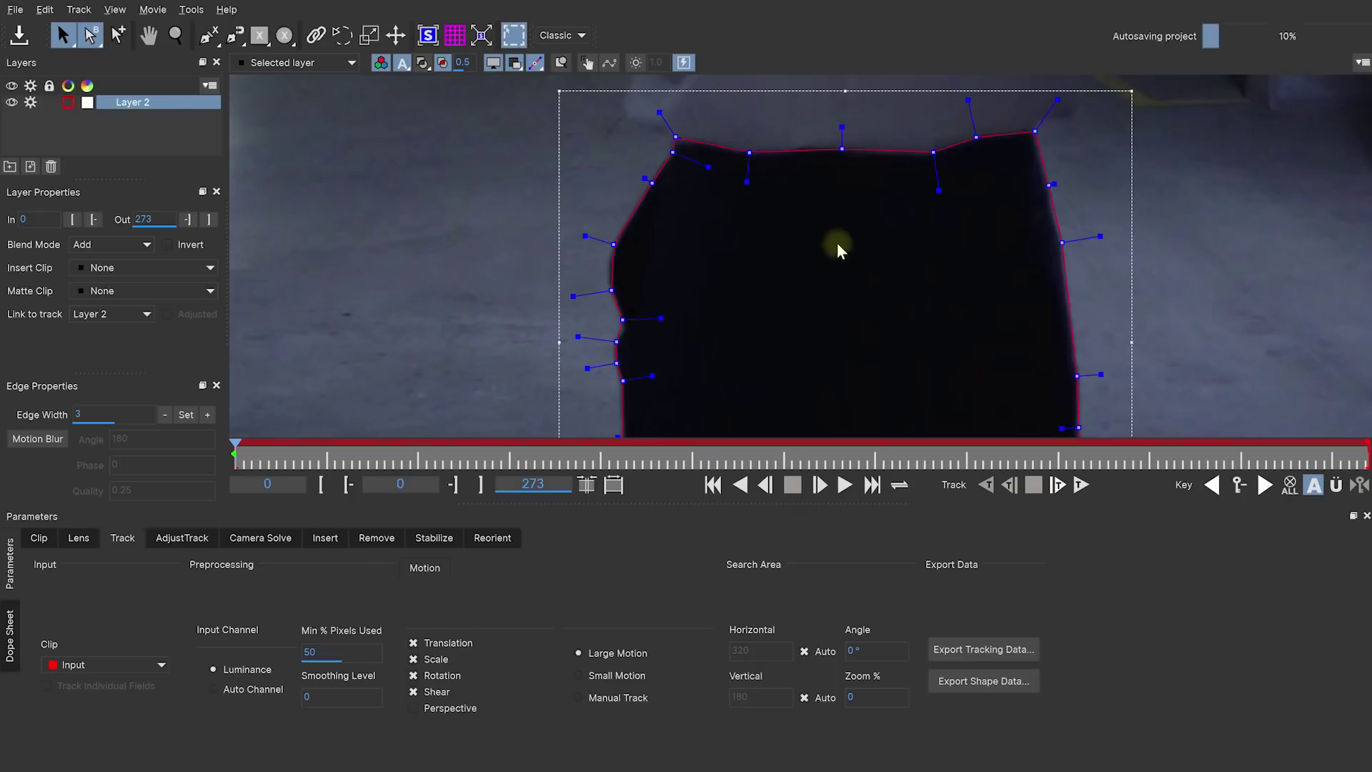
Step: Check the closed trousers spline up close and rename its layer as Pants
{"action": "left_click_drag", "start_coordinate": [837, 260], "coordinate": [803, 233]}
{"action": "key", "text": "z"}
{"action": "left_click_drag", "start_coordinate": [810, 280], "coordinate": [785, 300]}
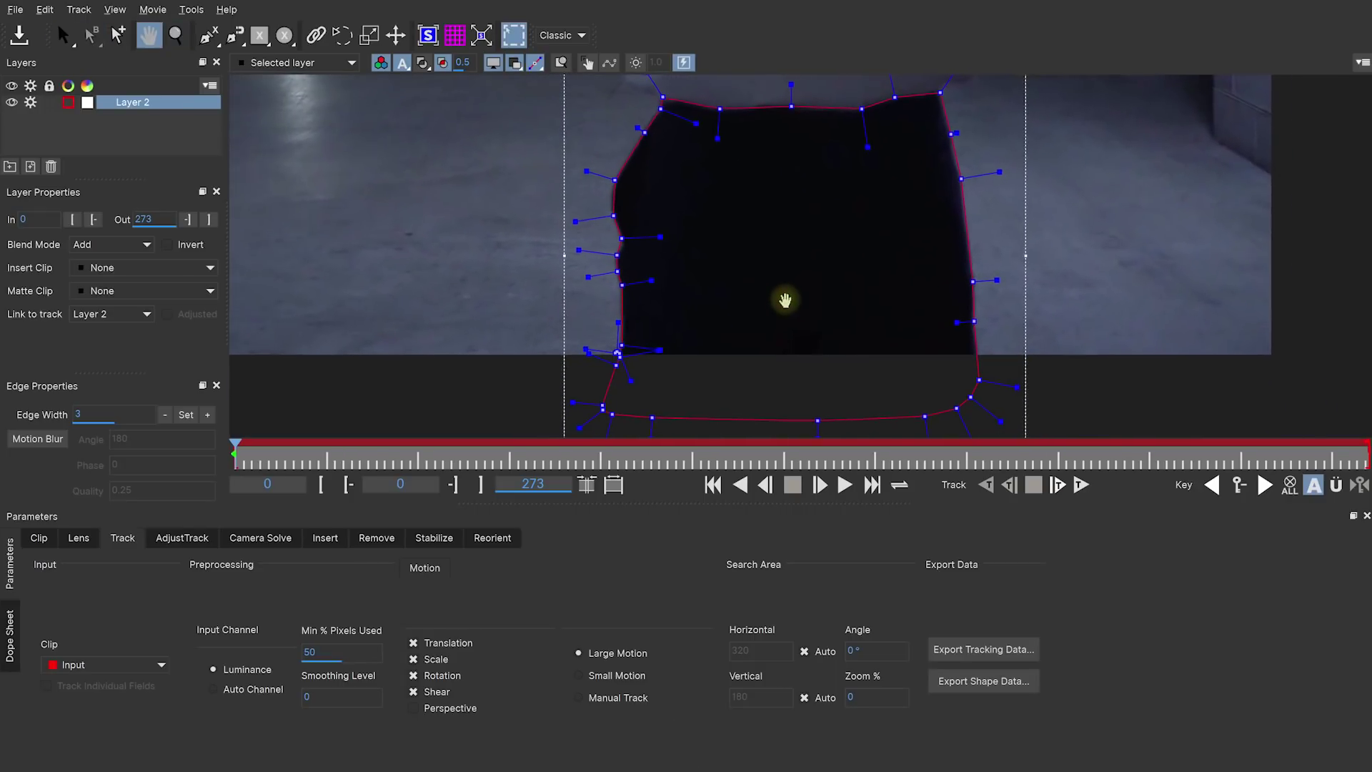
{"action": "key", "text": "s"}
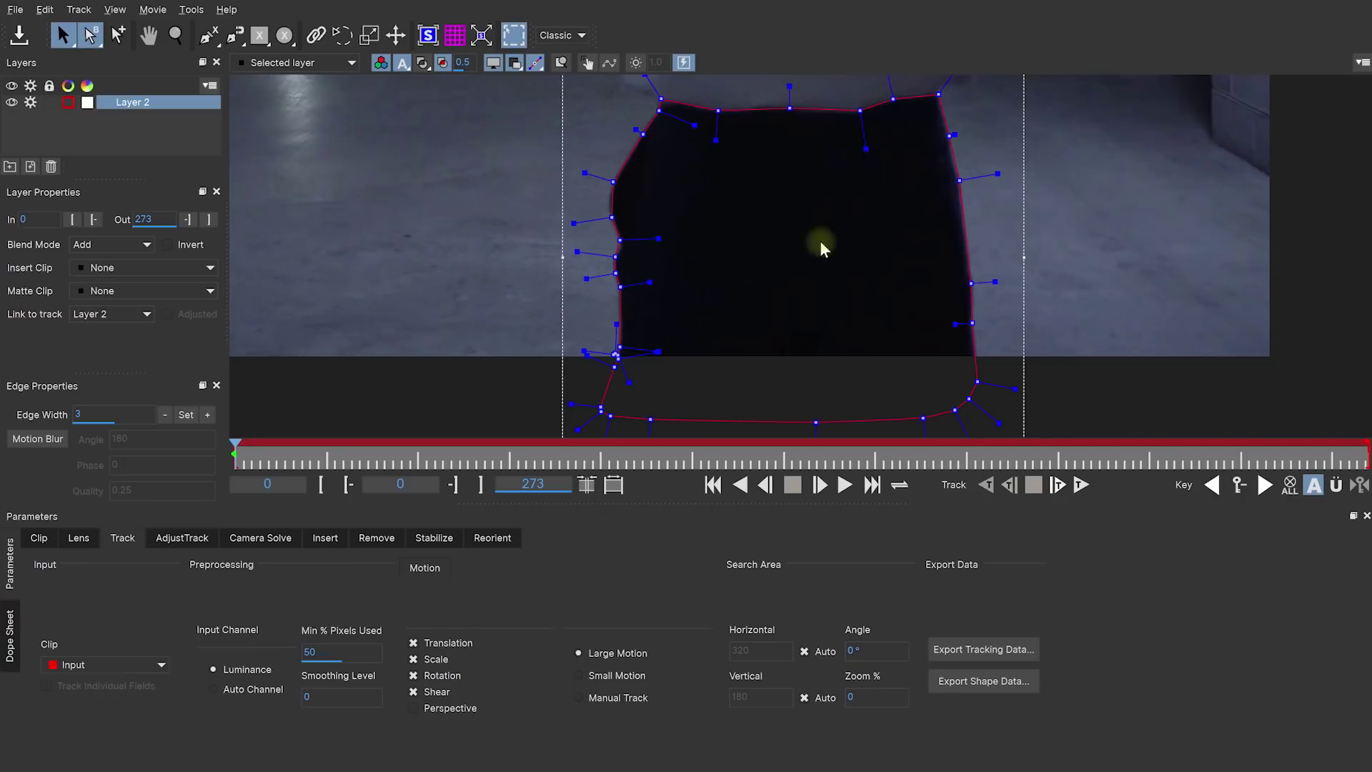
{"action": "double_click", "coordinate": [121, 106]}
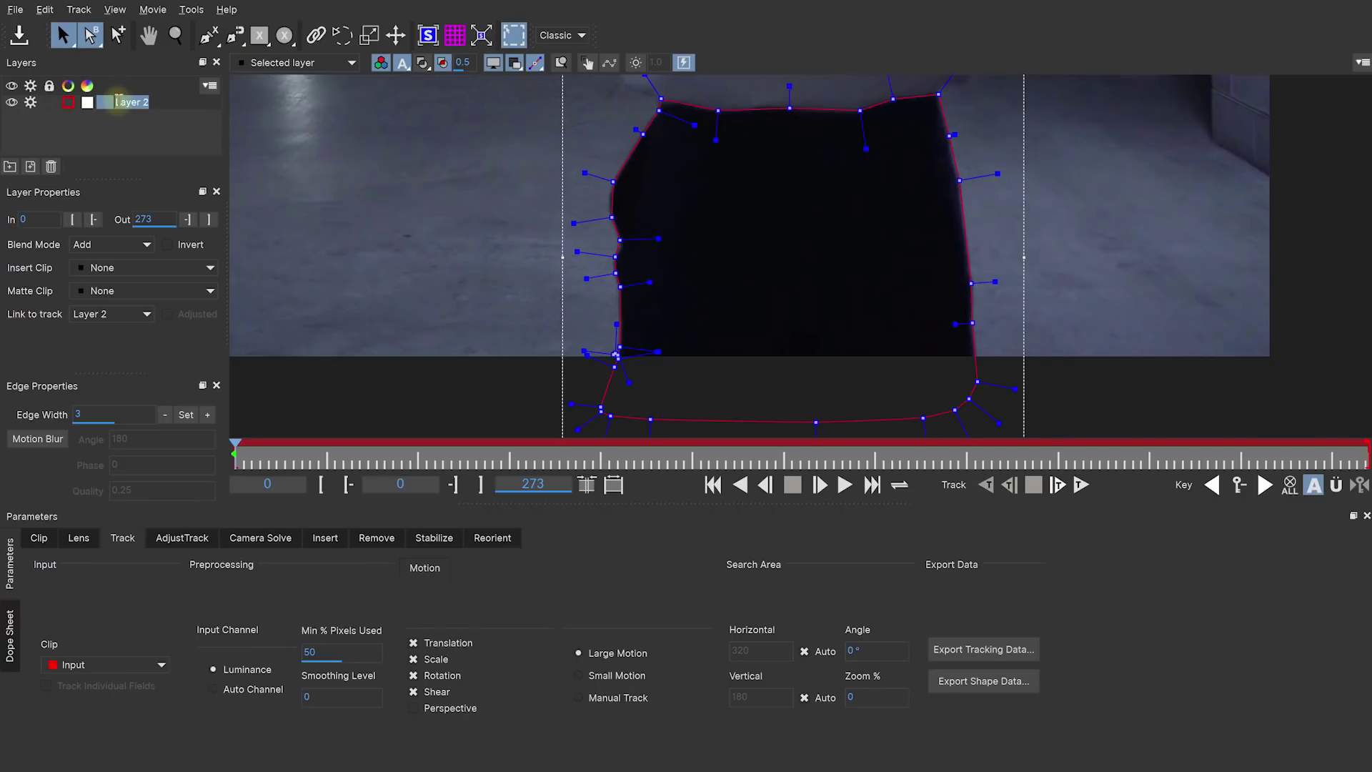
{"action": "type", "text": "Pants"}
{"action": "key", "text": "Return"}
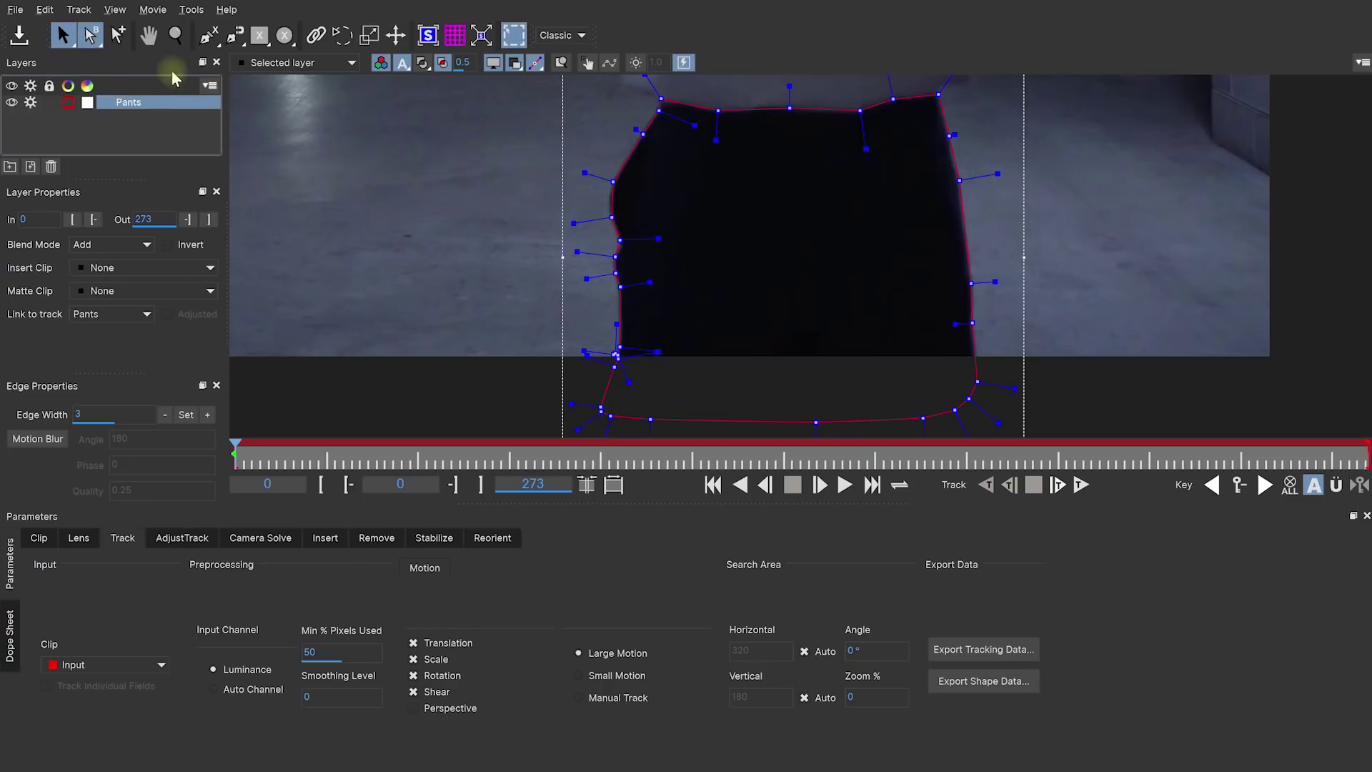
Step: Reactivate the magnetic layer tool and set the Pants spline's Detail to 22
{"action": "left_click", "coordinate": [234, 37]}
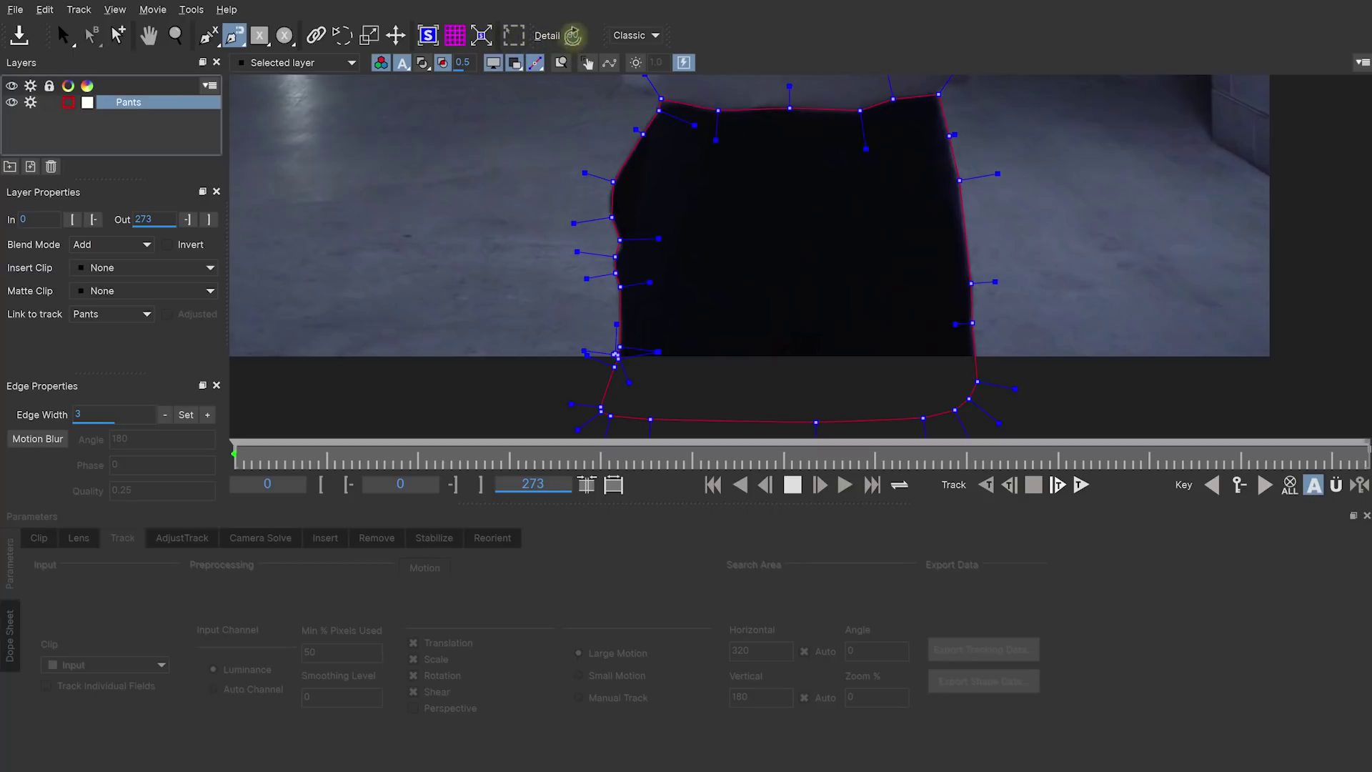
{"action": "left_click_drag", "start_coordinate": [573, 35], "coordinate": [545, 22]}
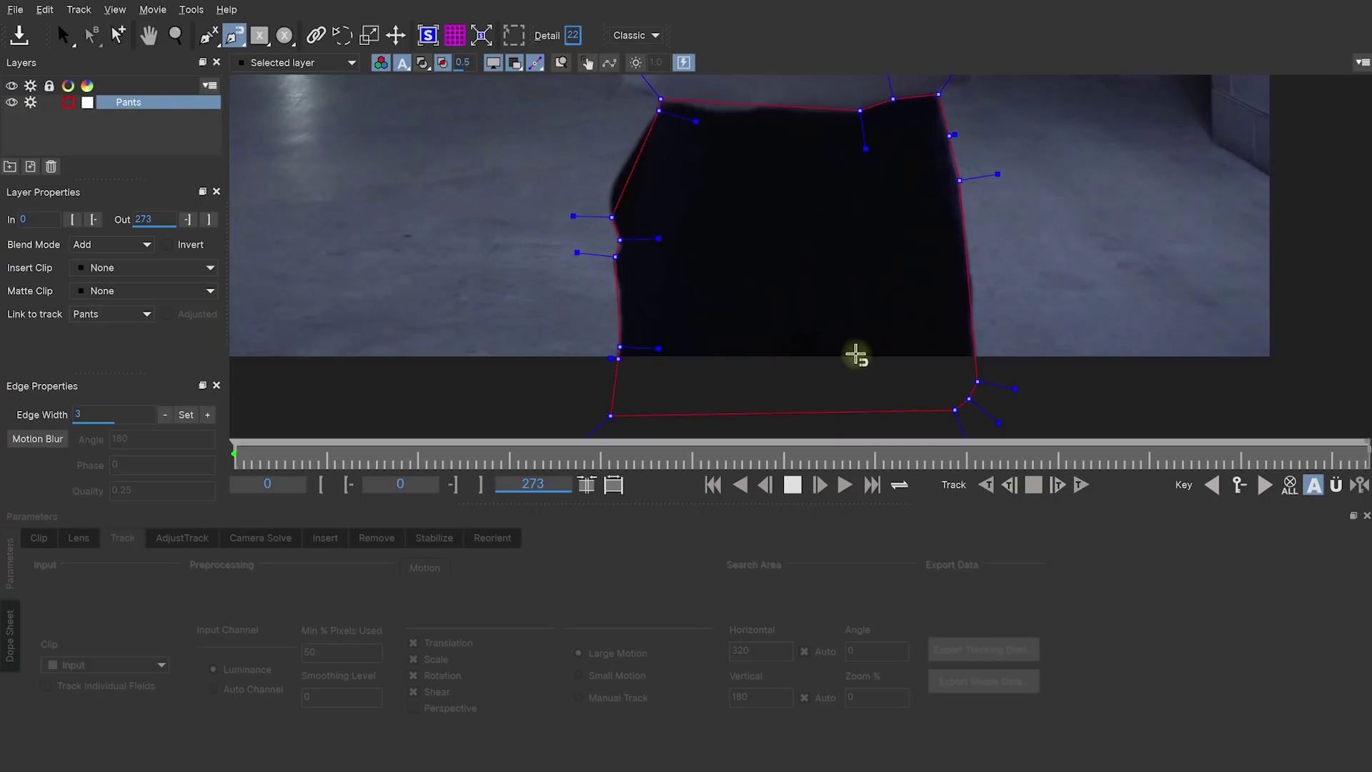
Step: Raise the Pants spline's Detail to 98 and return to point picking
{"action": "left_click_drag", "start_coordinate": [590, 77], "coordinate": [561, 16]}
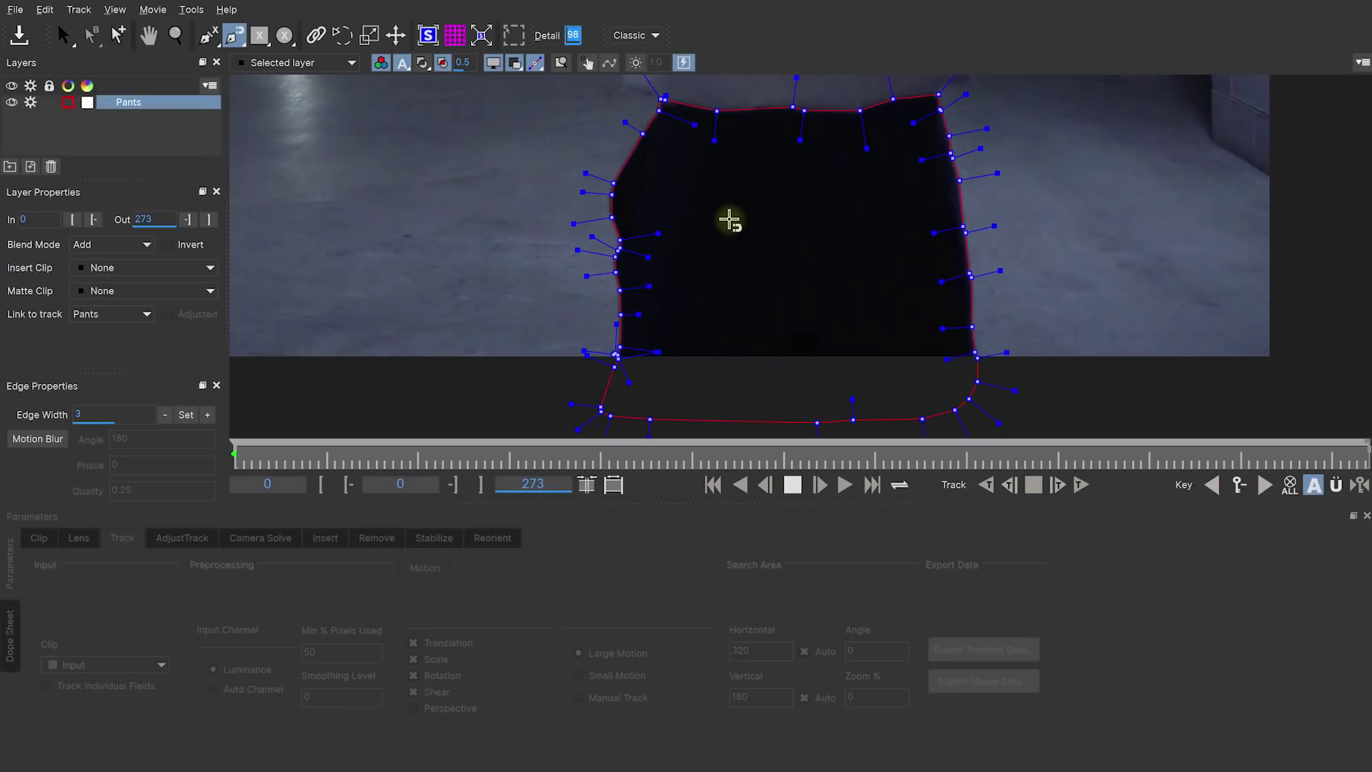
{"action": "key", "text": "ctrl+f"}
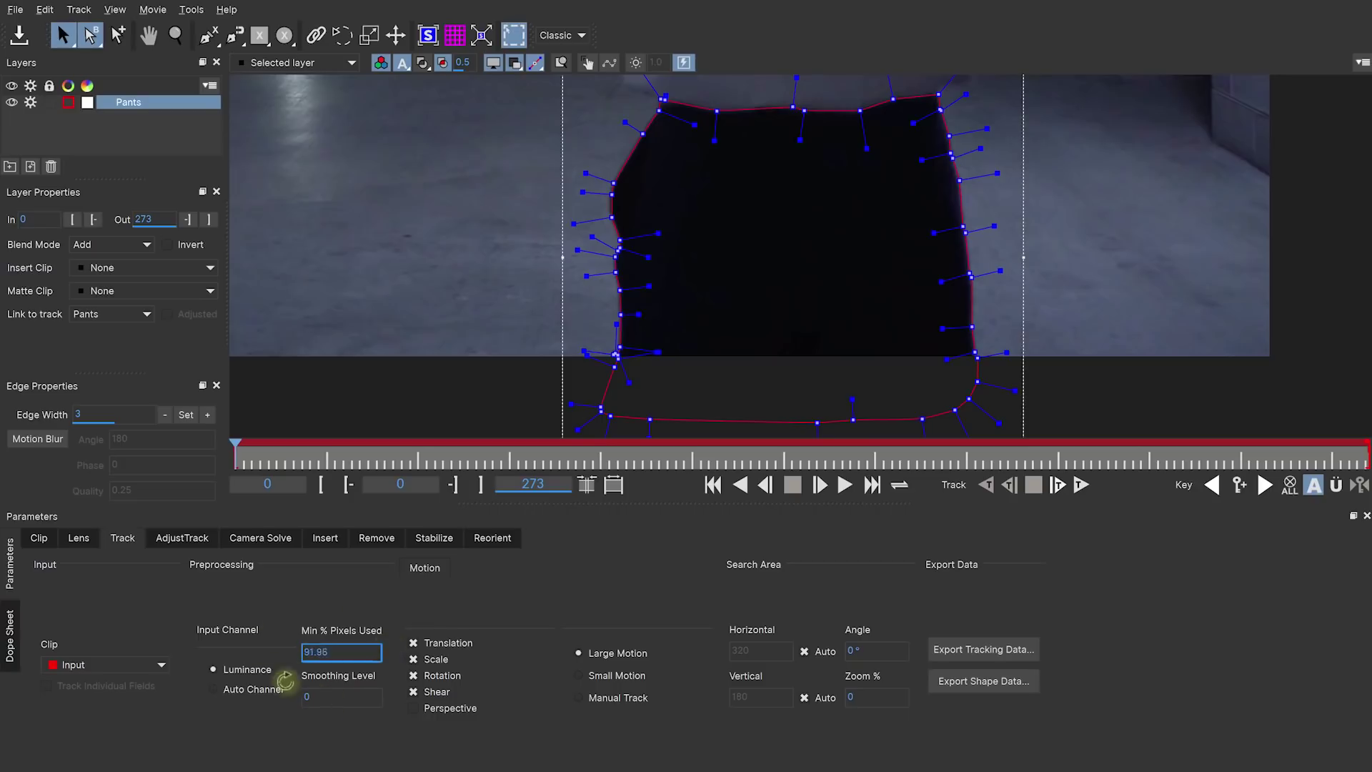
Step: Set Min % Pixels Used to 89.55 and track the Pants layer forward to the end of the clip
{"action": "left_click_drag", "start_coordinate": [313, 684], "coordinate": [356, 665]}
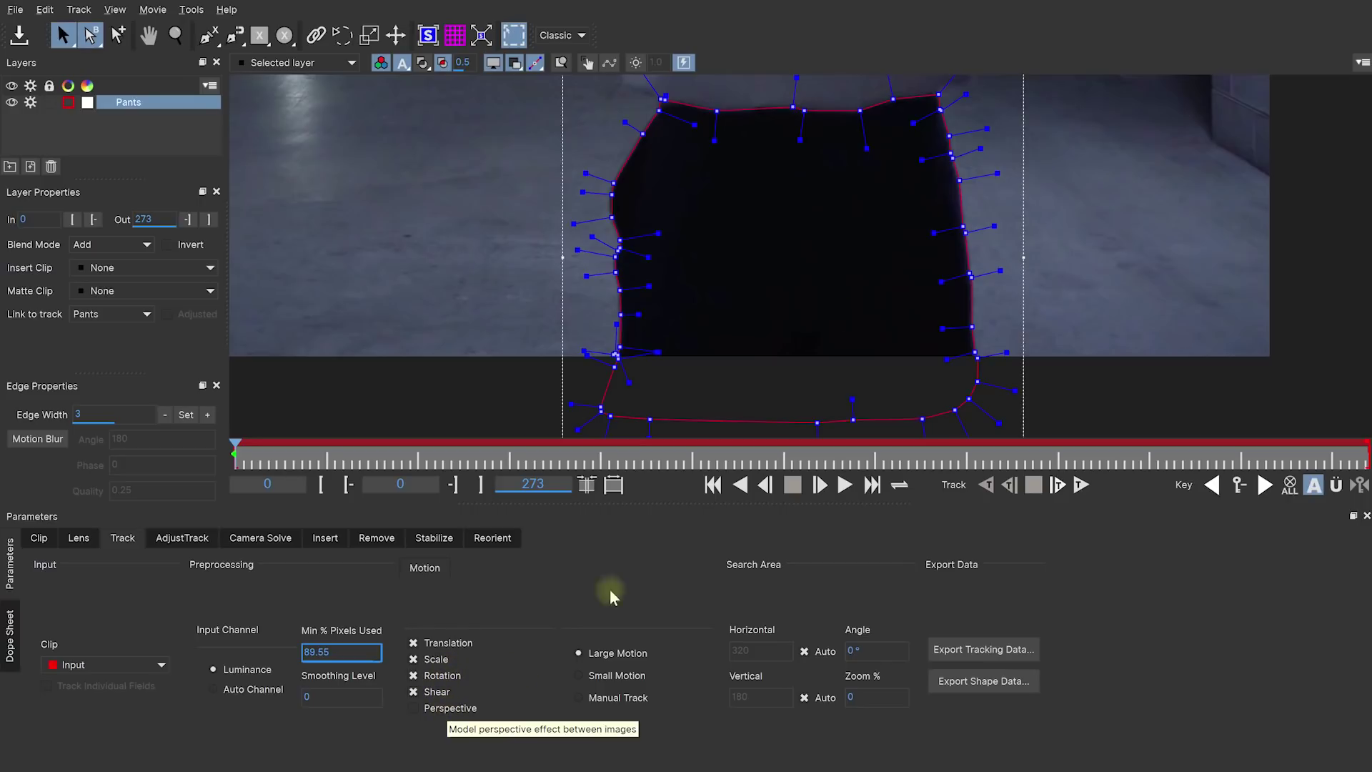
{"action": "key", "text": "x"}
{"action": "left_click_drag", "start_coordinate": [974, 282], "coordinate": [970, 279]}
{"action": "key", "text": "s"}
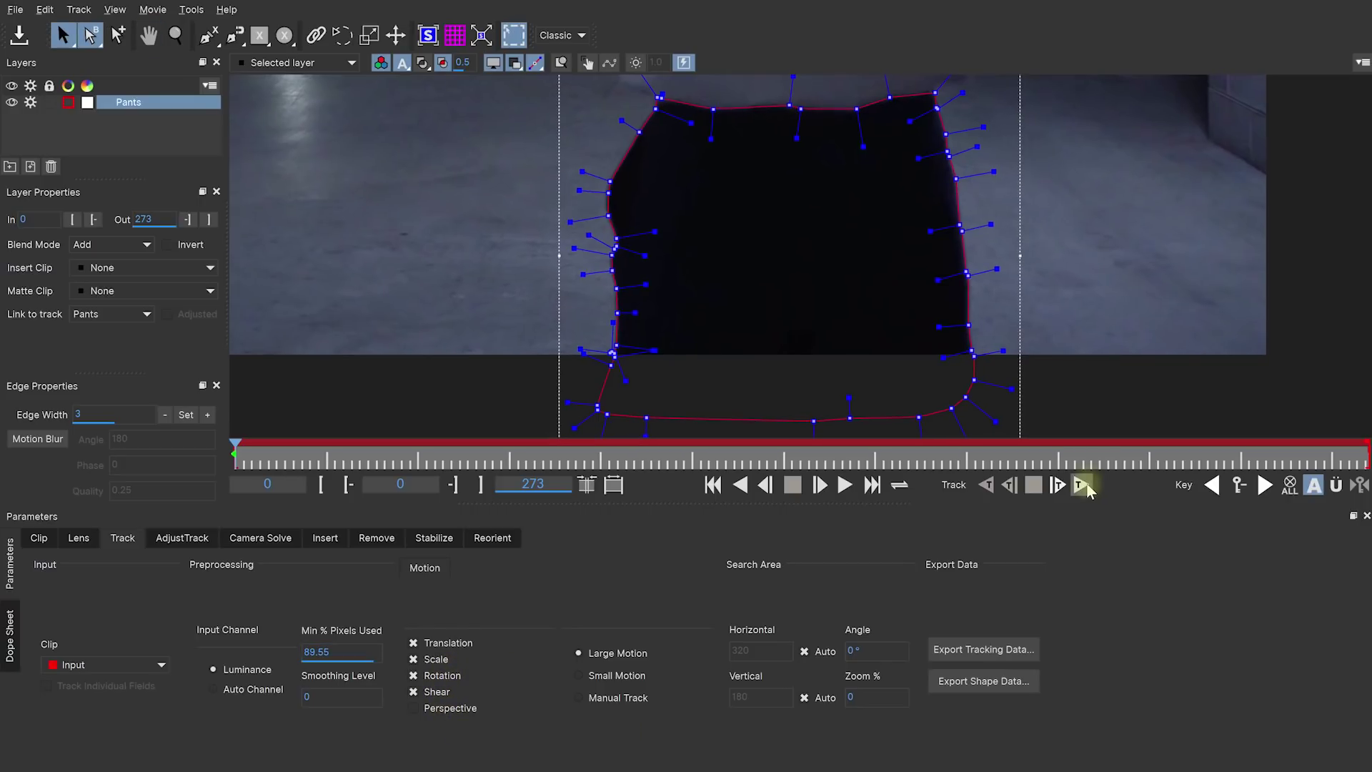
{"action": "left_click", "coordinate": [1082, 485]}
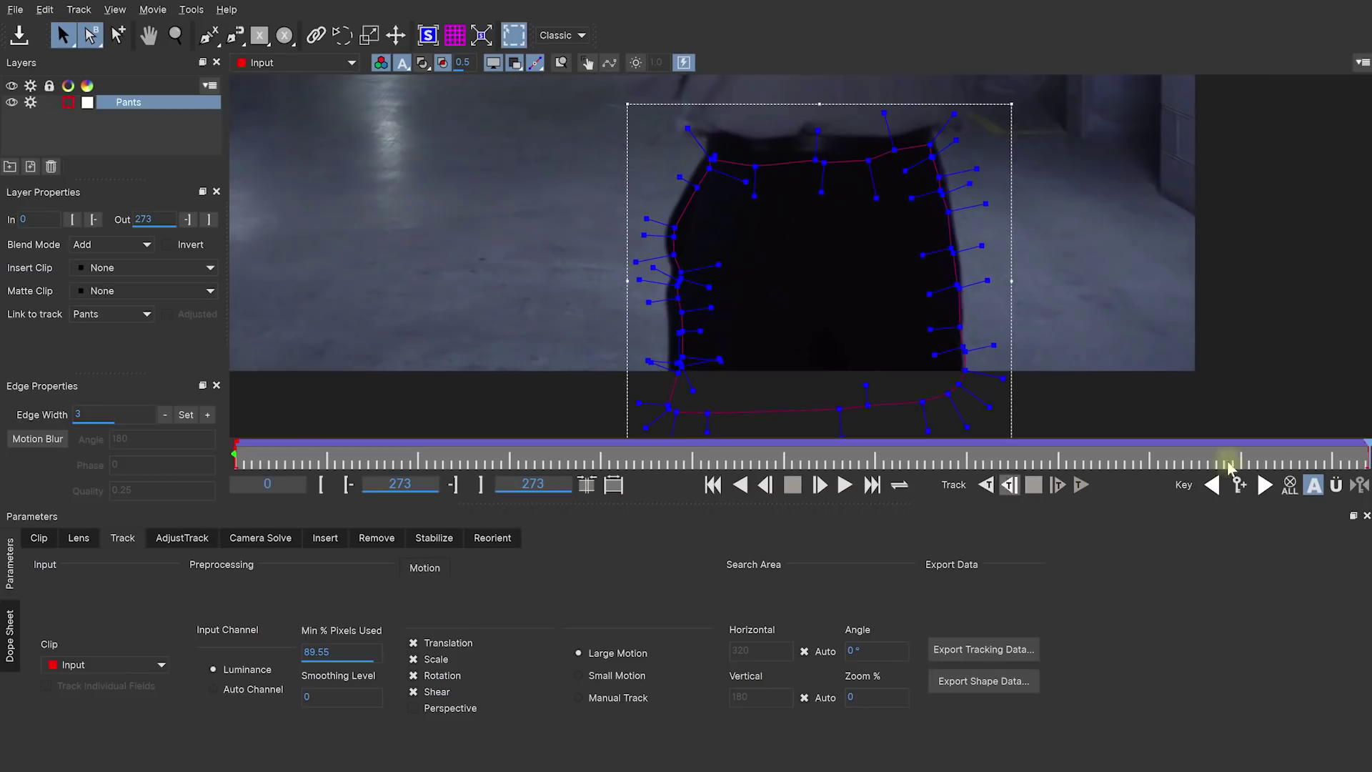
Step: At the last frame, 273, select the spline points along the trousers' left side and shift them outward onto the edge
{"action": "left_click_drag", "start_coordinate": [1145, 441], "coordinate": [1370, 460]}
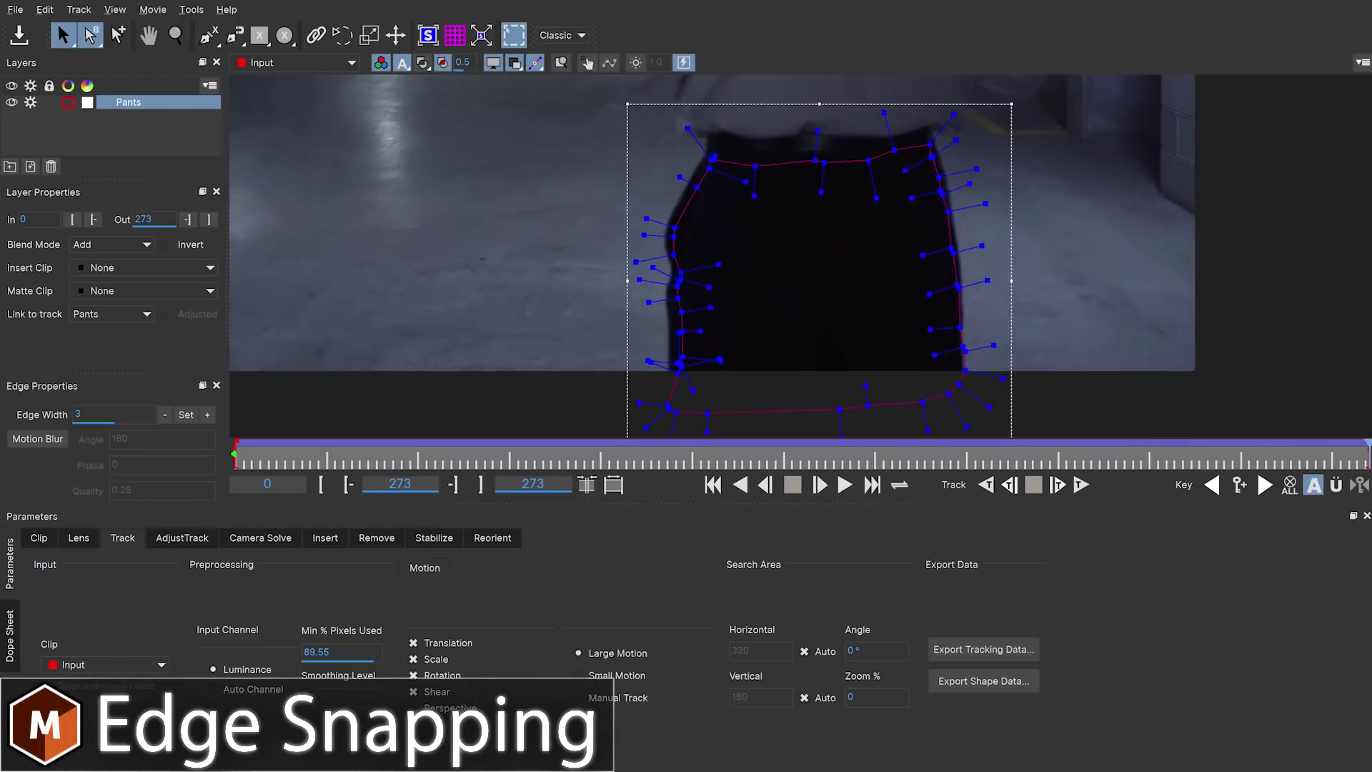
{"action": "left_click", "coordinate": [1349, 457]}
{"action": "left_click_drag", "start_coordinate": [1349, 456], "coordinate": [1368, 457]}
{"action": "key", "text": "z"}
{"action": "left_click_drag", "start_coordinate": [832, 264], "coordinate": [790, 235]}
{"action": "key", "text": "x"}
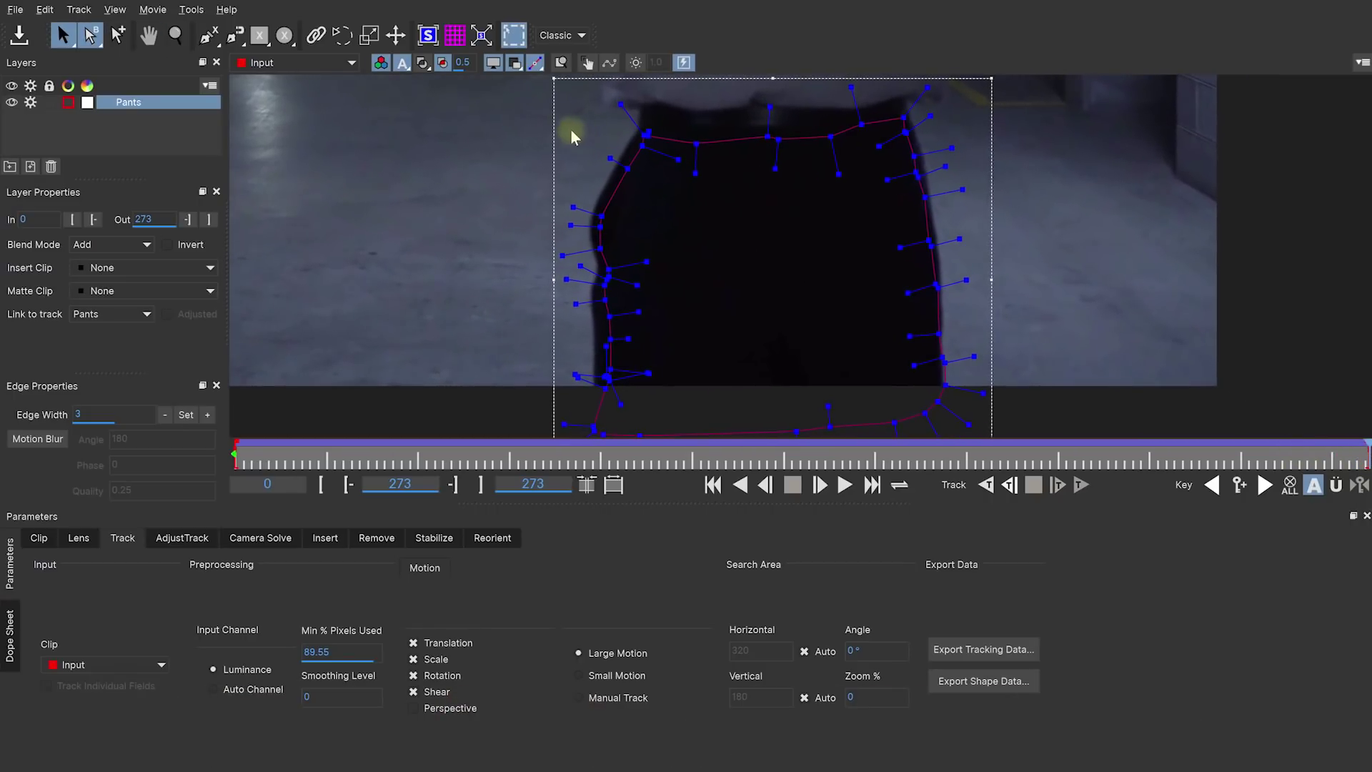
{"action": "left_click_drag", "start_coordinate": [565, 126], "coordinate": [704, 379]}
{"action": "left_click_drag", "start_coordinate": [609, 371], "coordinate": [599, 368]}
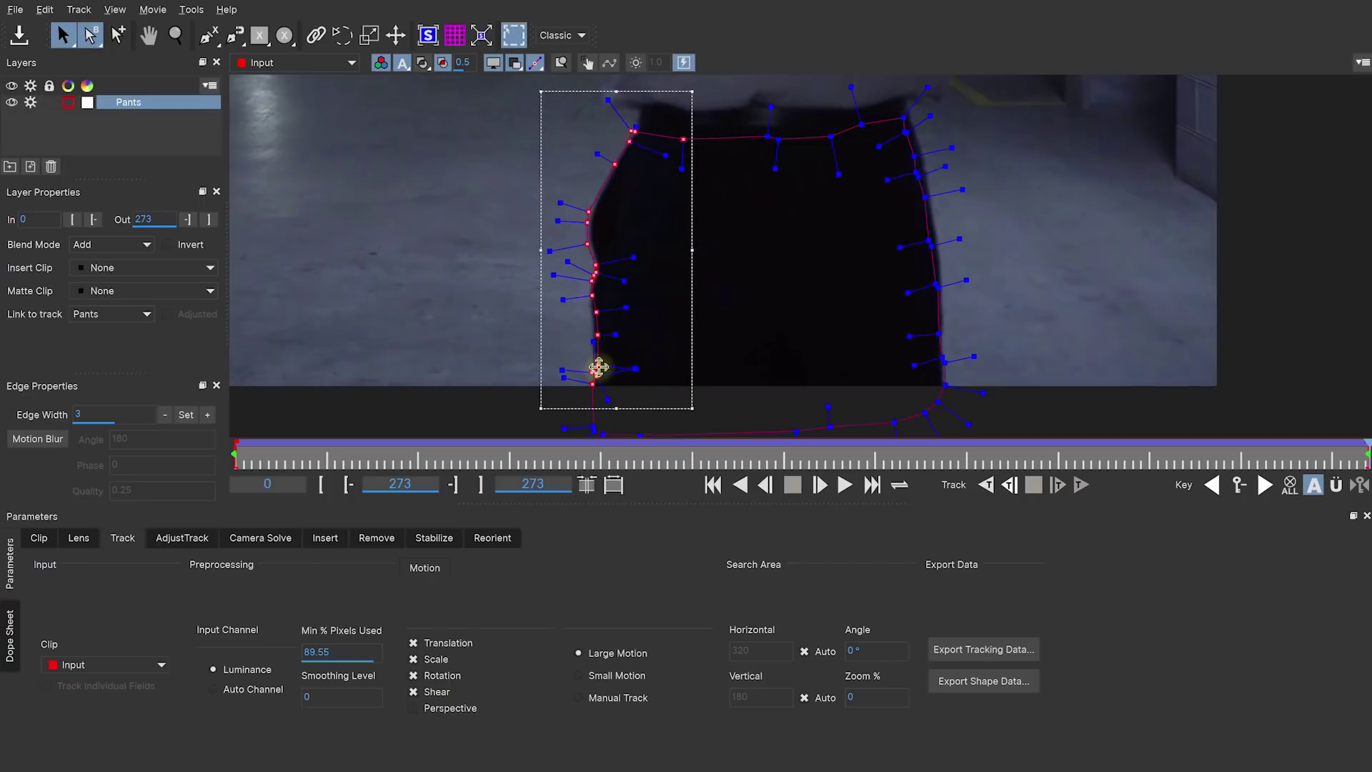
{"action": "left_click", "coordinate": [759, 164]}
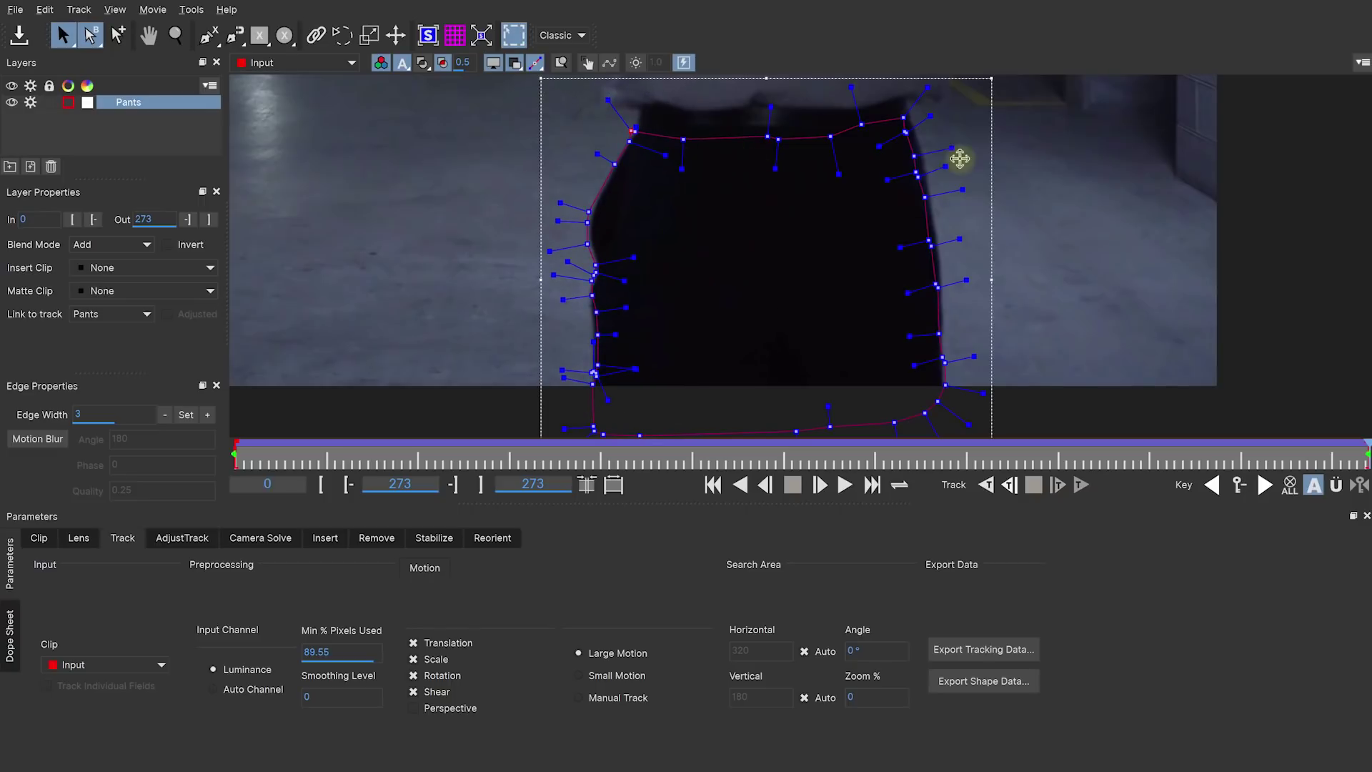
Step: At frame 273, move the waistline points up onto the trousers' top edge and refit the upper right corner points
{"action": "left_click", "coordinate": [967, 123]}
{"action": "left_click_drag", "start_coordinate": [967, 120], "coordinate": [591, 149]}
{"action": "left_click_drag", "start_coordinate": [711, 138], "coordinate": [690, 104]}
{"action": "left_click", "coordinate": [1006, 193]}
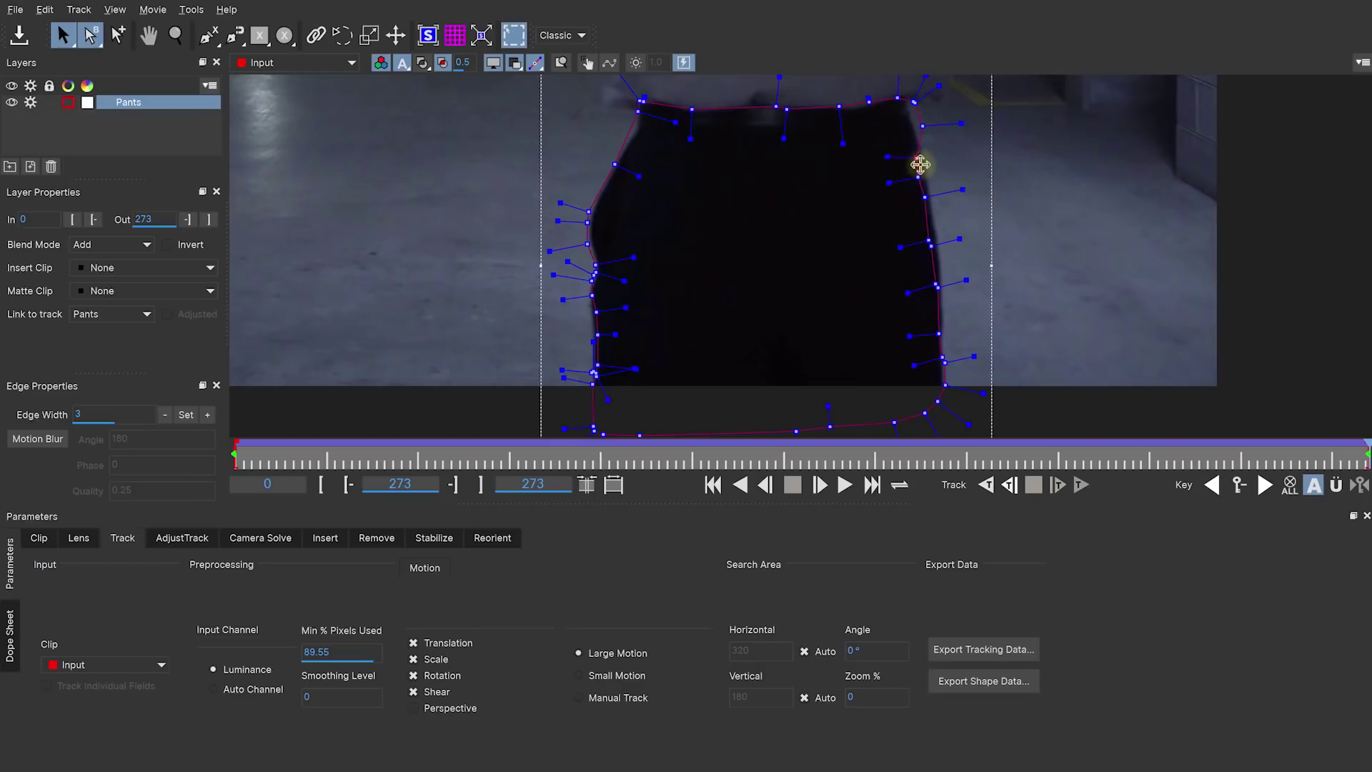
{"action": "left_click_drag", "start_coordinate": [920, 165], "coordinate": [909, 106]}
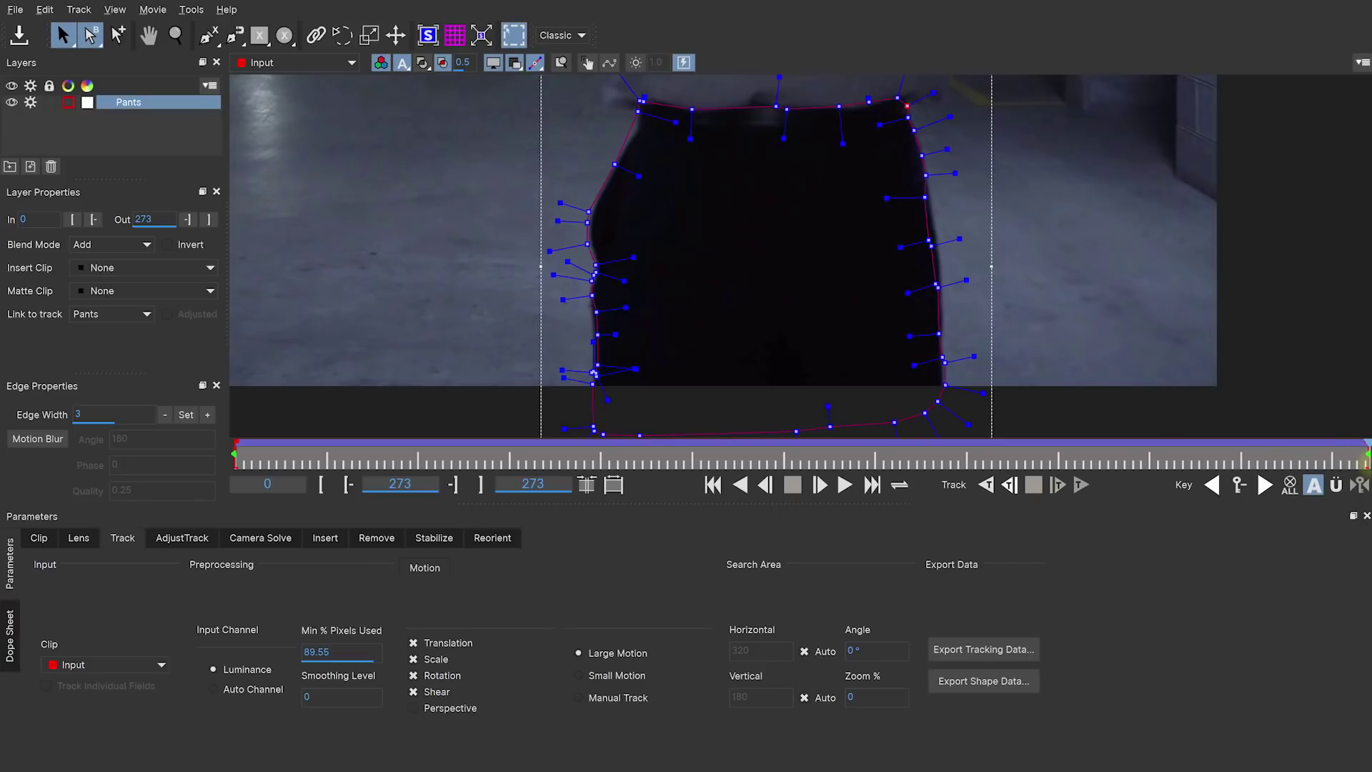
Step: At frame 132, select the spline points along the trousers' left side and shift them slightly down onto the edge
{"action": "left_click_drag", "start_coordinate": [1361, 457], "coordinate": [782, 475]}
{"action": "left_click_drag", "start_coordinate": [651, 246], "coordinate": [682, 404]}
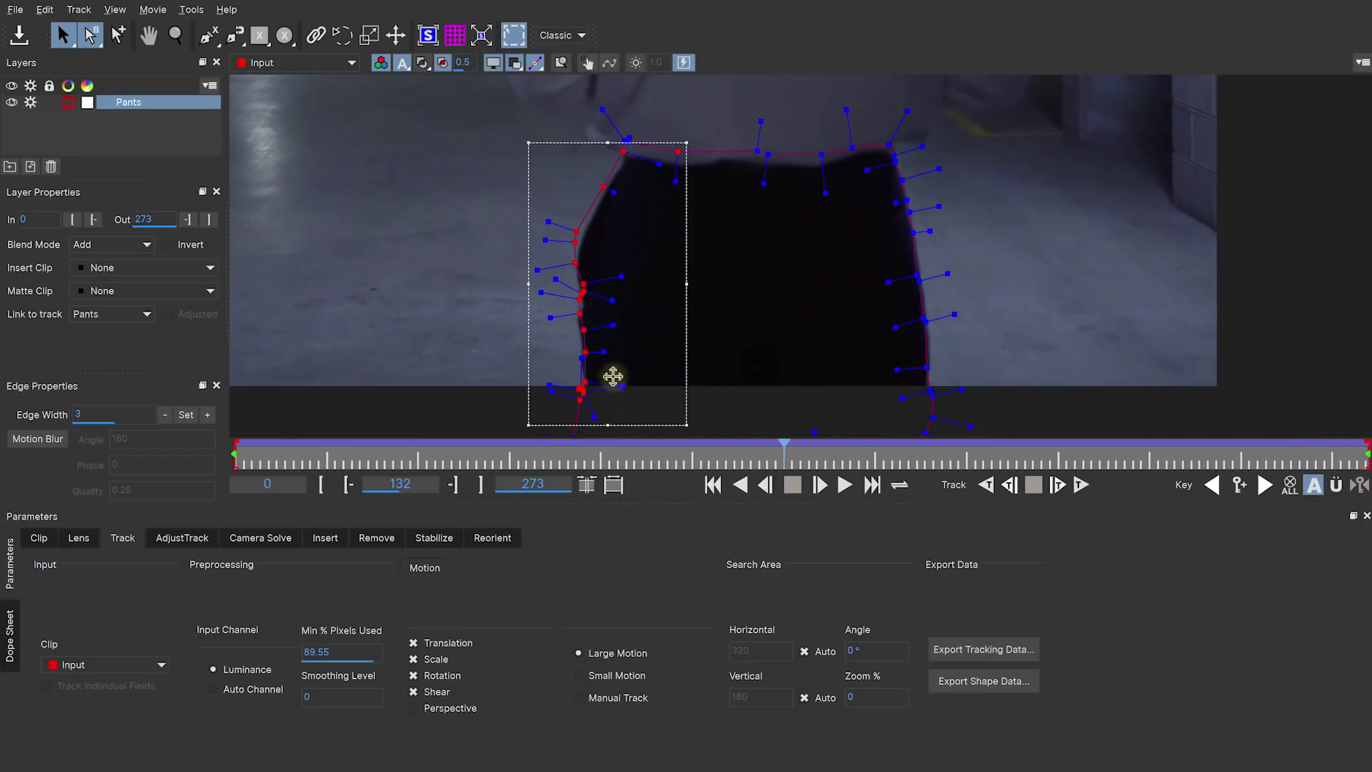
{"action": "left_click_drag", "start_coordinate": [591, 353], "coordinate": [591, 360]}
{"action": "left_click", "coordinate": [739, 231]}
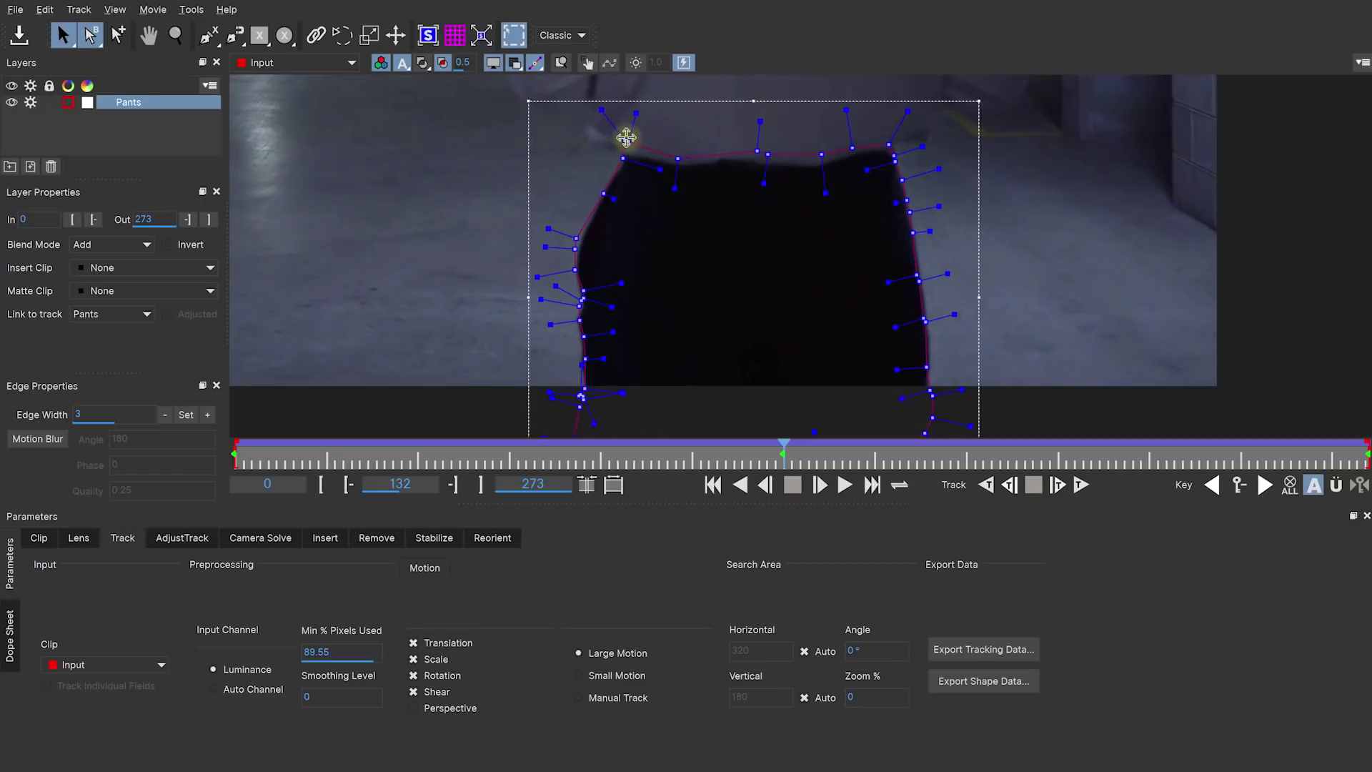
Step: At frame 132, adjust the individual waistline points from the left corner to the right so they follow the trousers' top edge
{"action": "left_click_drag", "start_coordinate": [627, 140], "coordinate": [647, 154]}
{"action": "left_click_drag", "start_coordinate": [679, 156], "coordinate": [689, 159]}
{"action": "mouse_move", "coordinate": [759, 144]}
{"action": "left_mouse_down"}
{"action": "mouse_move", "coordinate": [750, 154]}
{"action": "mouse_move", "coordinate": [768, 157]}
{"action": "left_mouse_up"}
{"action": "left_click_drag", "start_coordinate": [820, 152], "coordinate": [844, 161]}
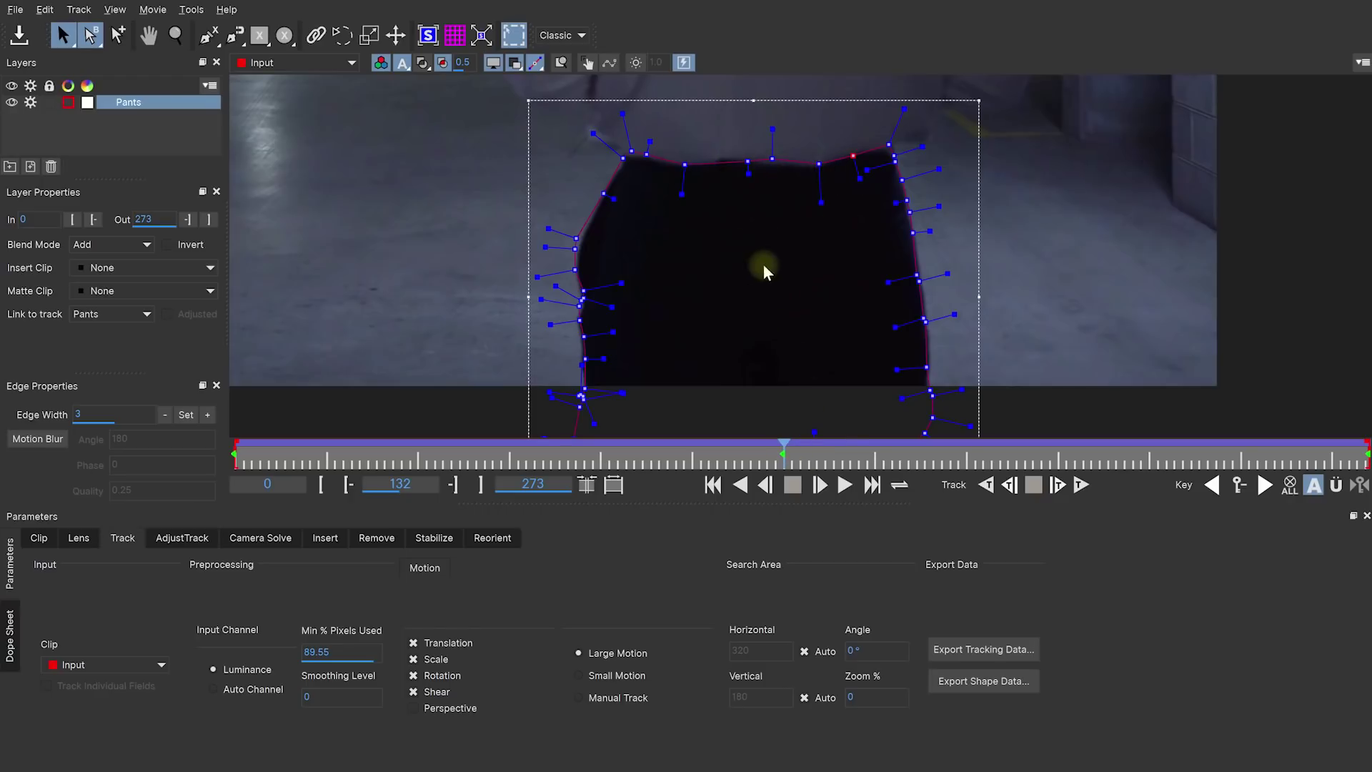
Step: Select the upper left hip point at frame 132 and snap it to the trousers' edge with Snap Selected Points
{"action": "key", "text": "z"}
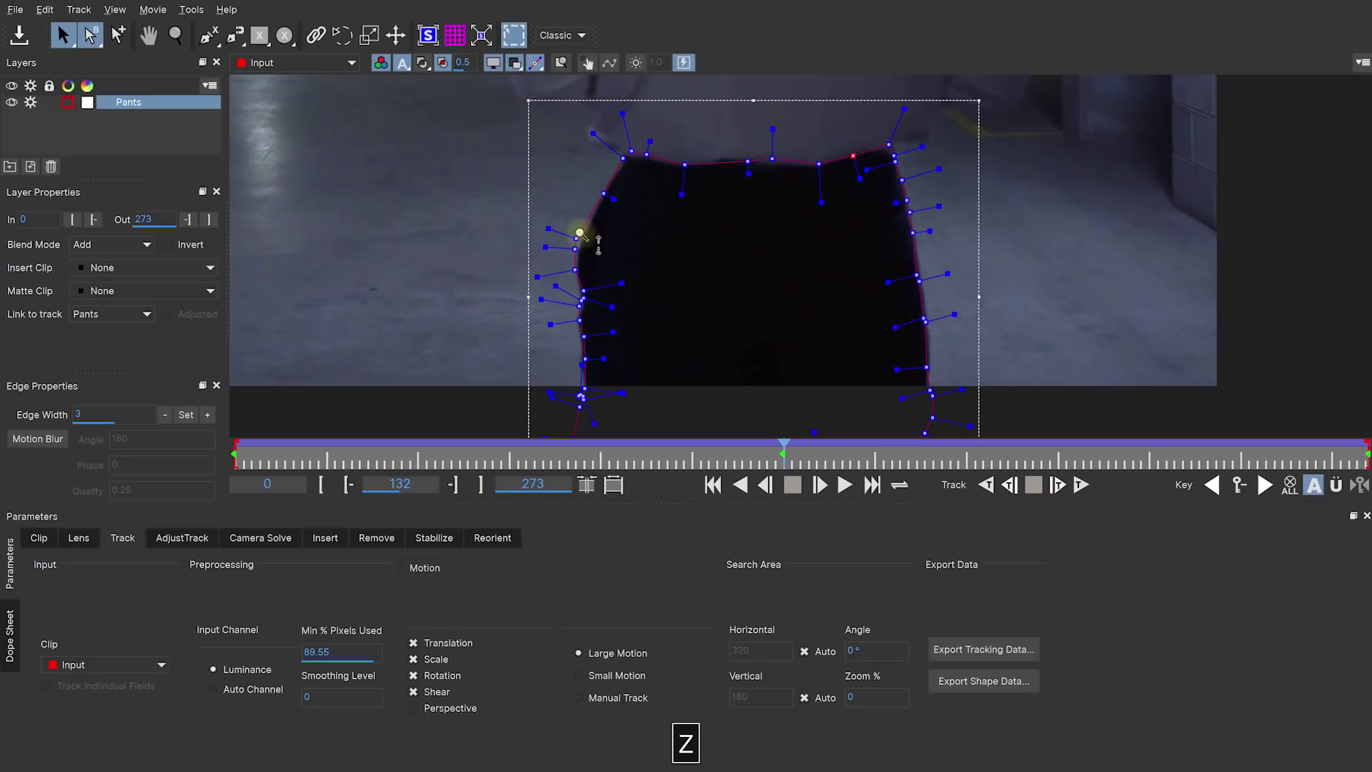
{"action": "left_click_drag", "start_coordinate": [607, 328], "coordinate": [597, 190]}
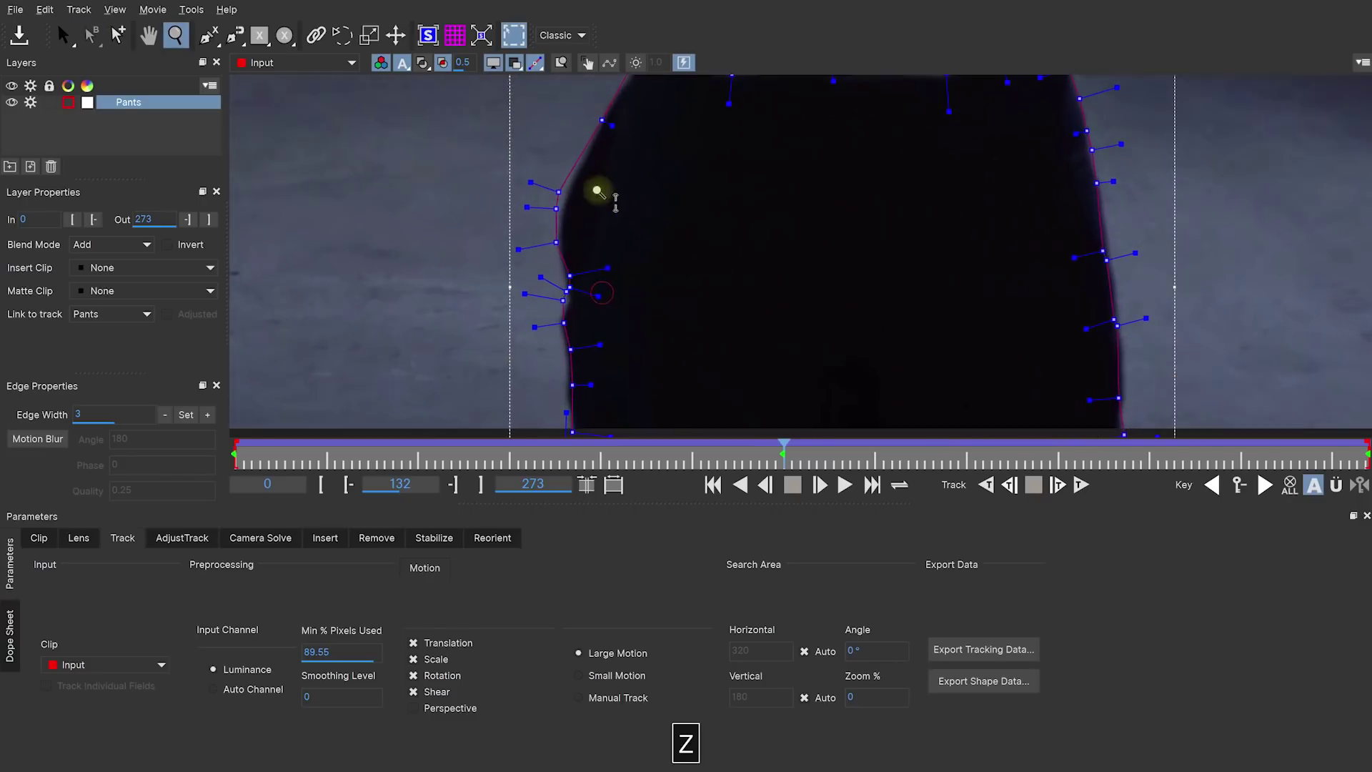
{"action": "left_click_drag", "start_coordinate": [635, 278], "coordinate": [636, 326]}
{"action": "key", "text": "x"}
{"action": "left_click_drag", "start_coordinate": [687, 260], "coordinate": [714, 269]}
{"action": "key", "text": "s"}
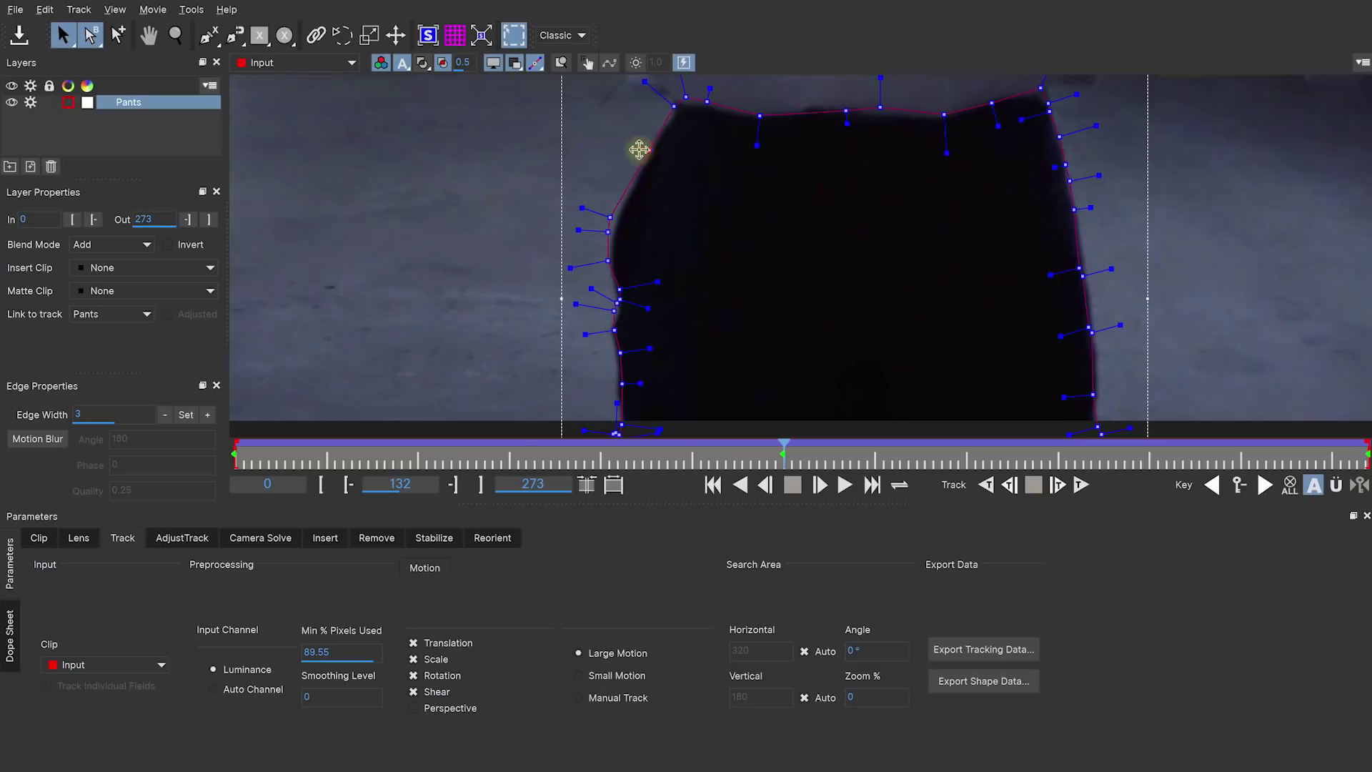
{"action": "left_click", "coordinate": [638, 150]}
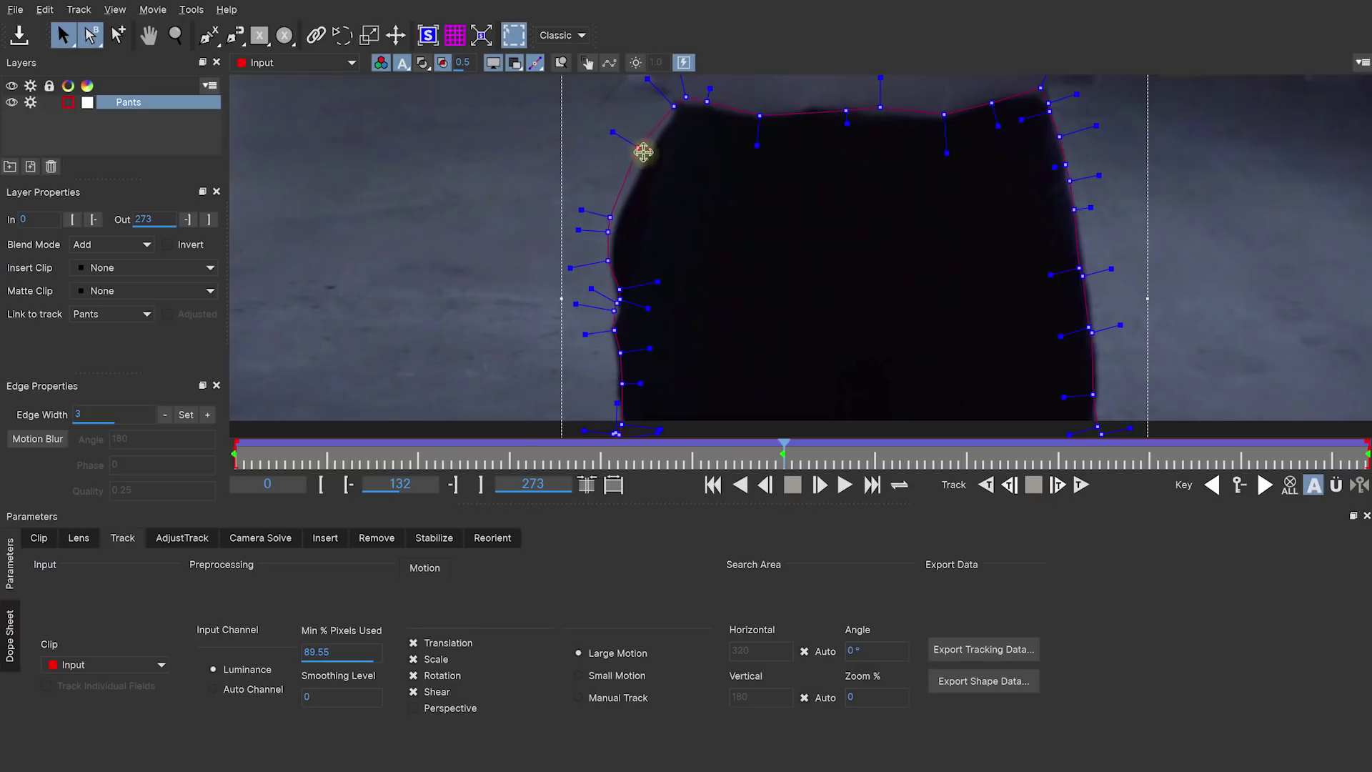
{"action": "left_click", "coordinate": [188, 10]}
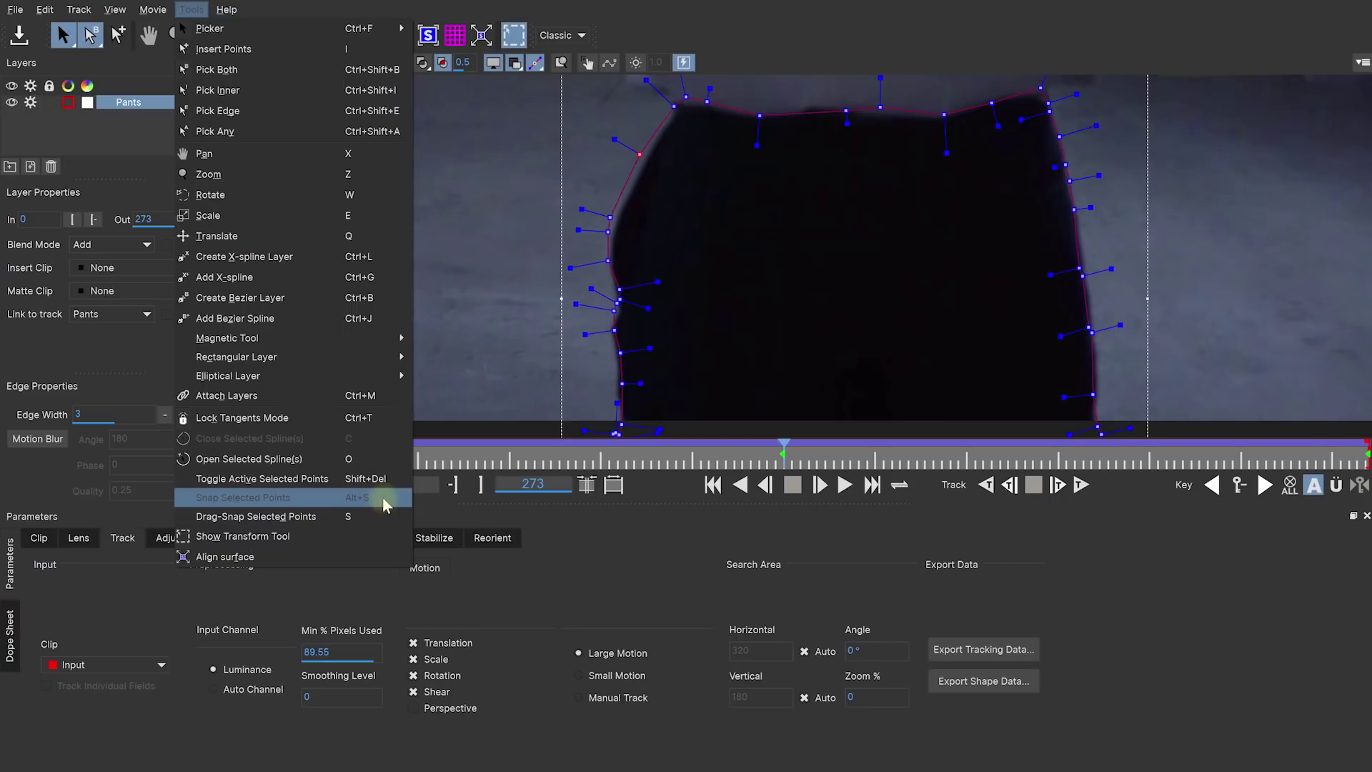
{"action": "left_click", "coordinate": [333, 500]}
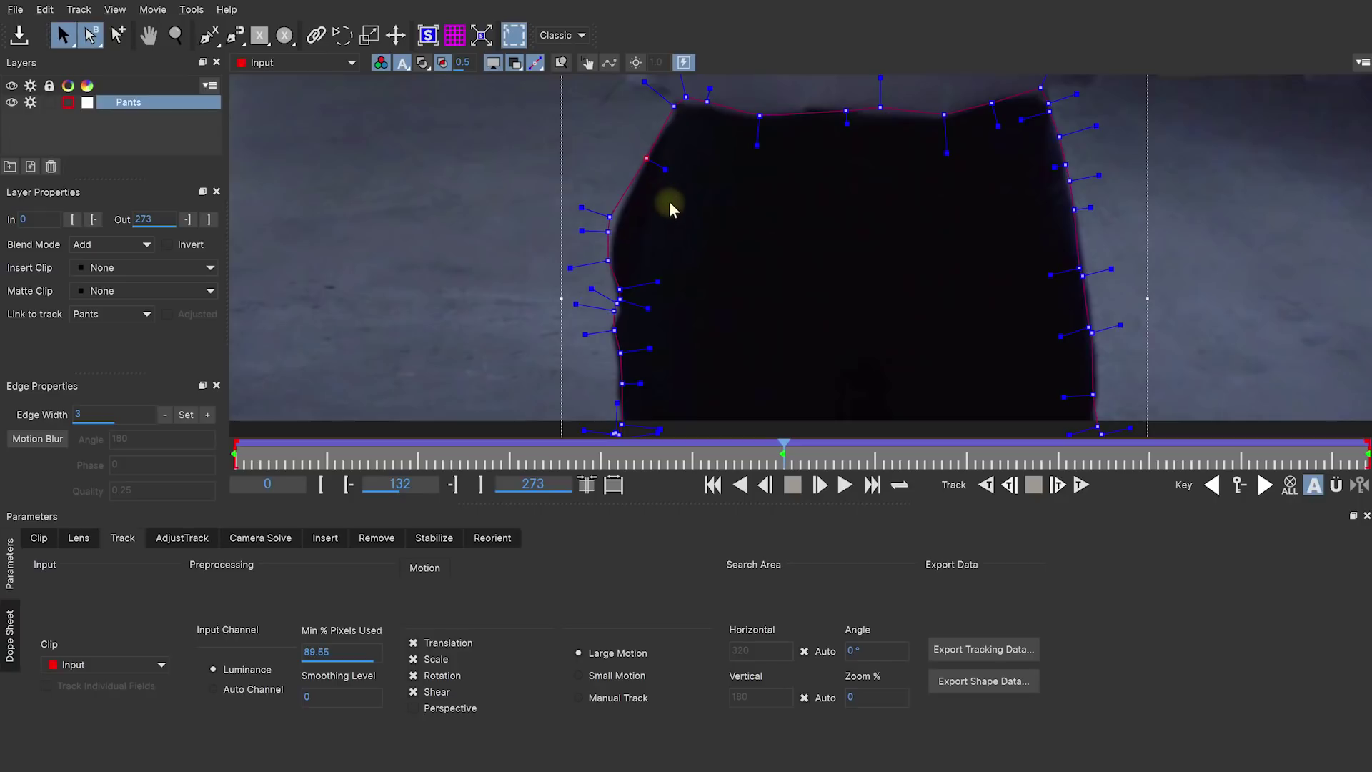
Step: Snap all waistline points to the trousers' top edge at frame 132 and fine-tune the upper left corner point
{"action": "key", "text": "x"}
{"action": "left_click_drag", "start_coordinate": [665, 205], "coordinate": [613, 269]}
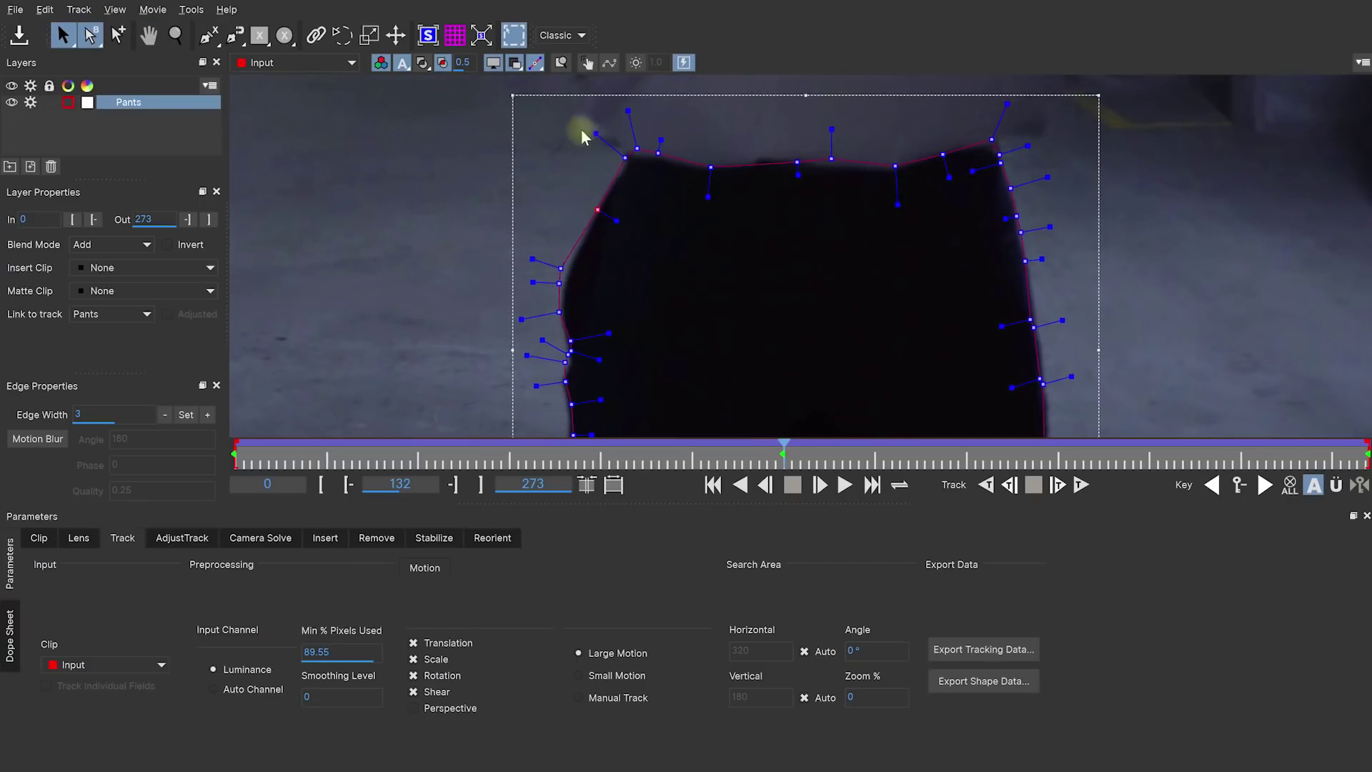
{"action": "left_click_drag", "start_coordinate": [549, 118], "coordinate": [1023, 176]}
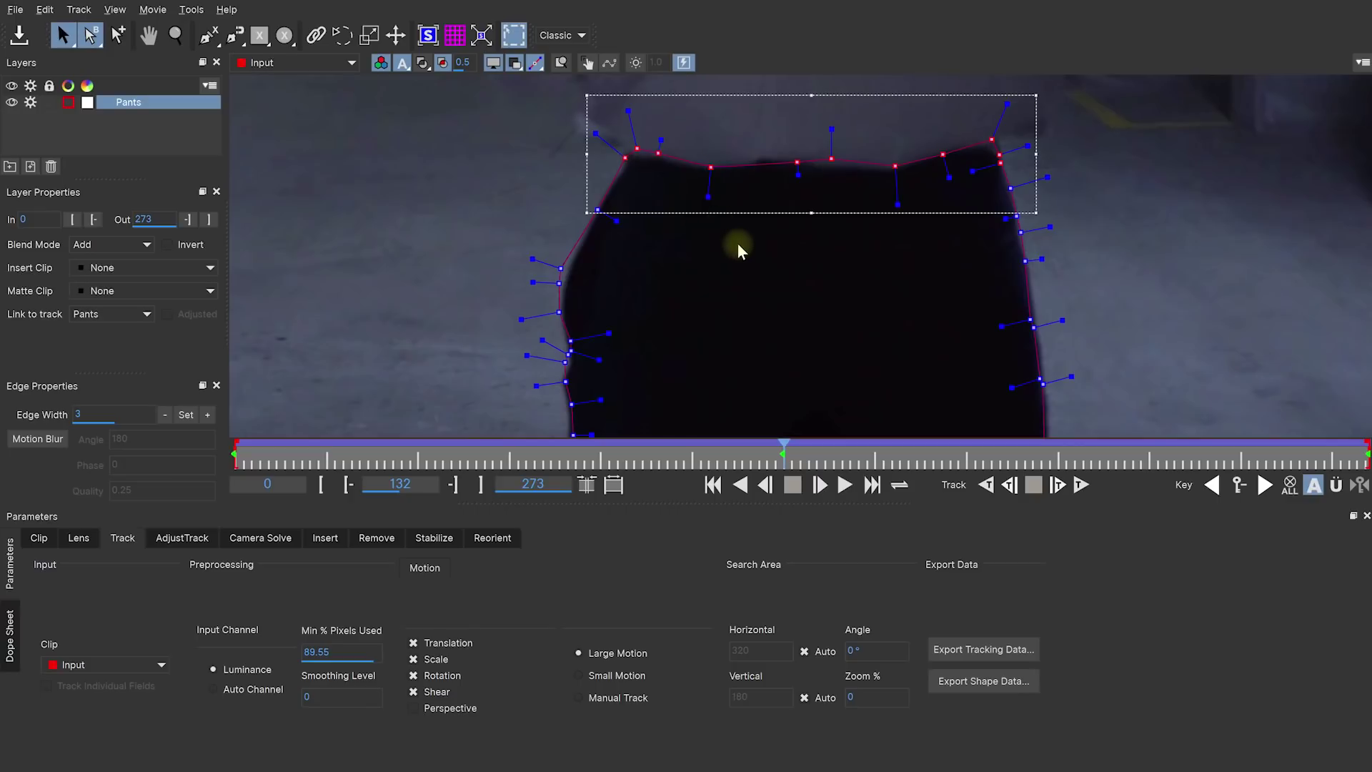
{"action": "key", "text": "alt+s"}
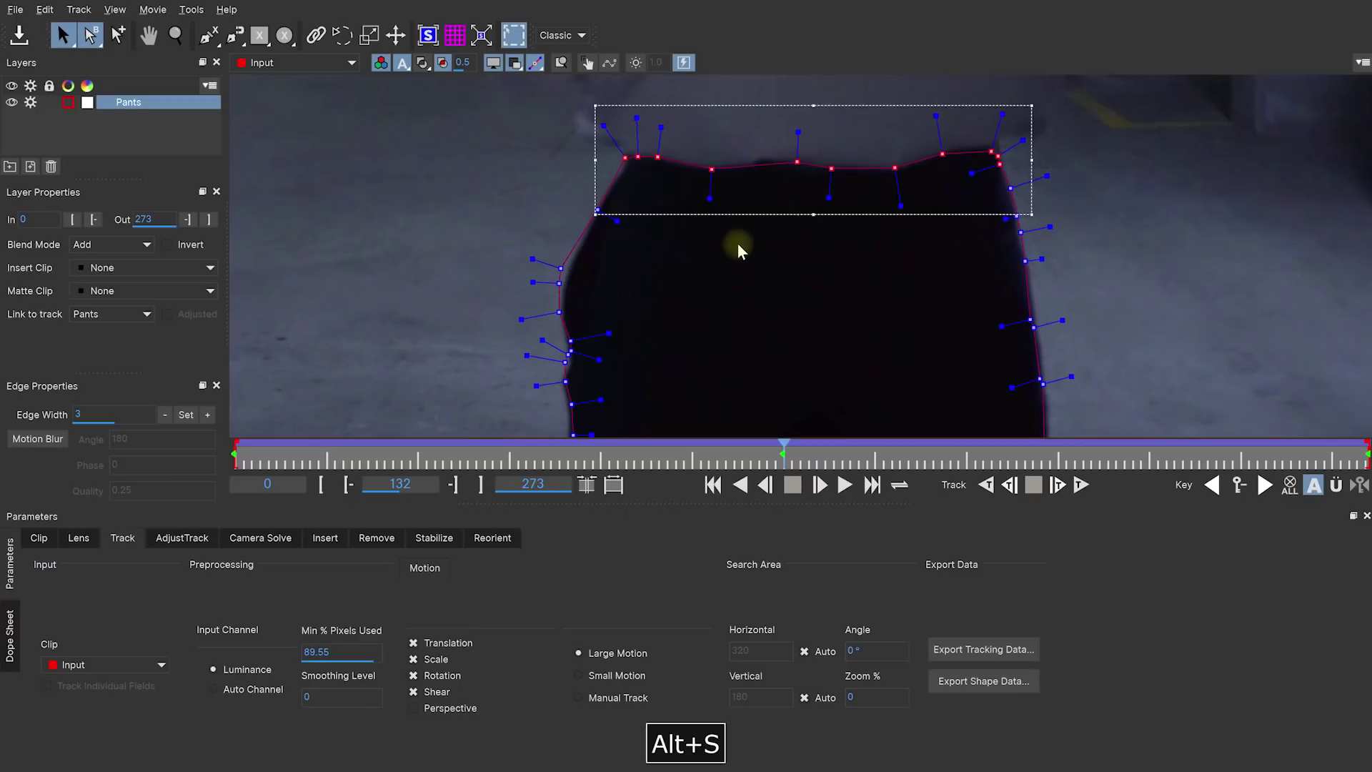
{"action": "left_click", "coordinate": [611, 176]}
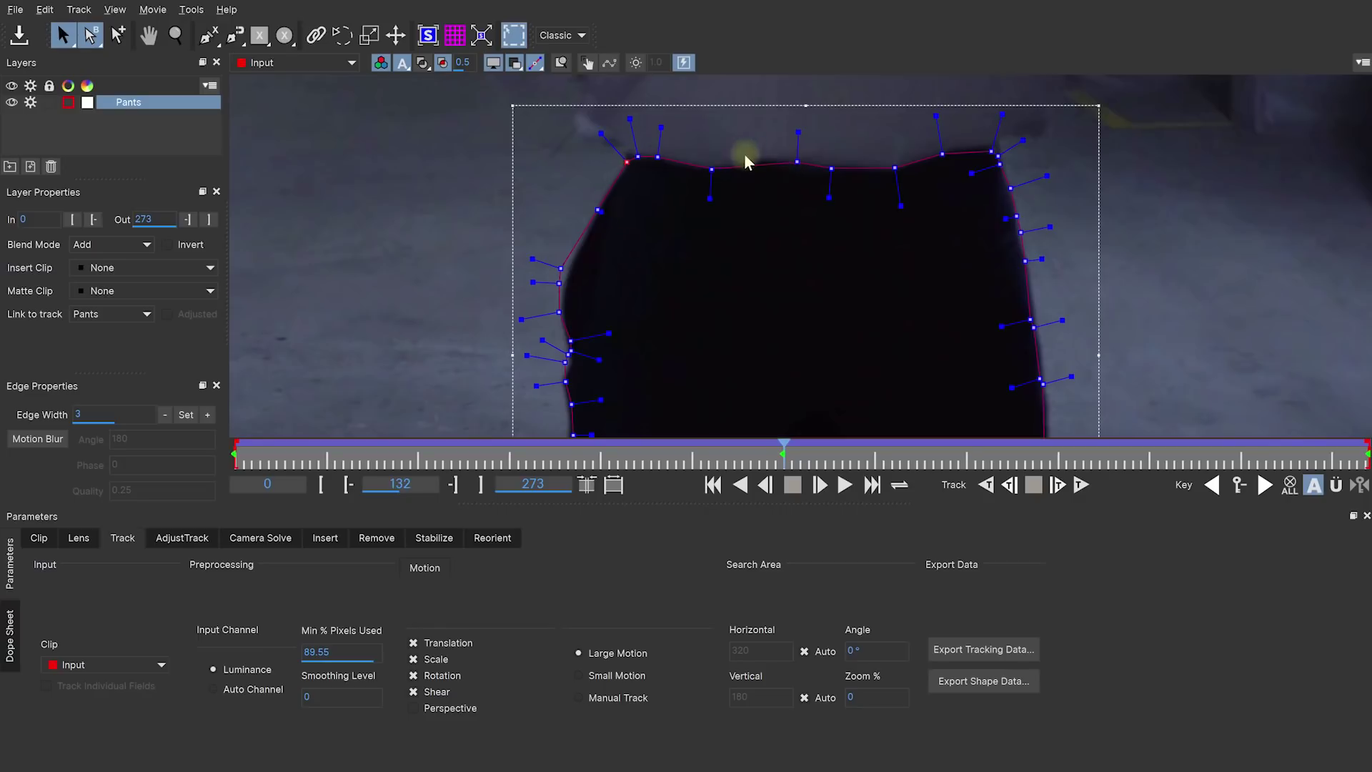
Step: Insert extra spline points along the waistline and two more along the upper left hip
{"action": "key", "text": "p"}
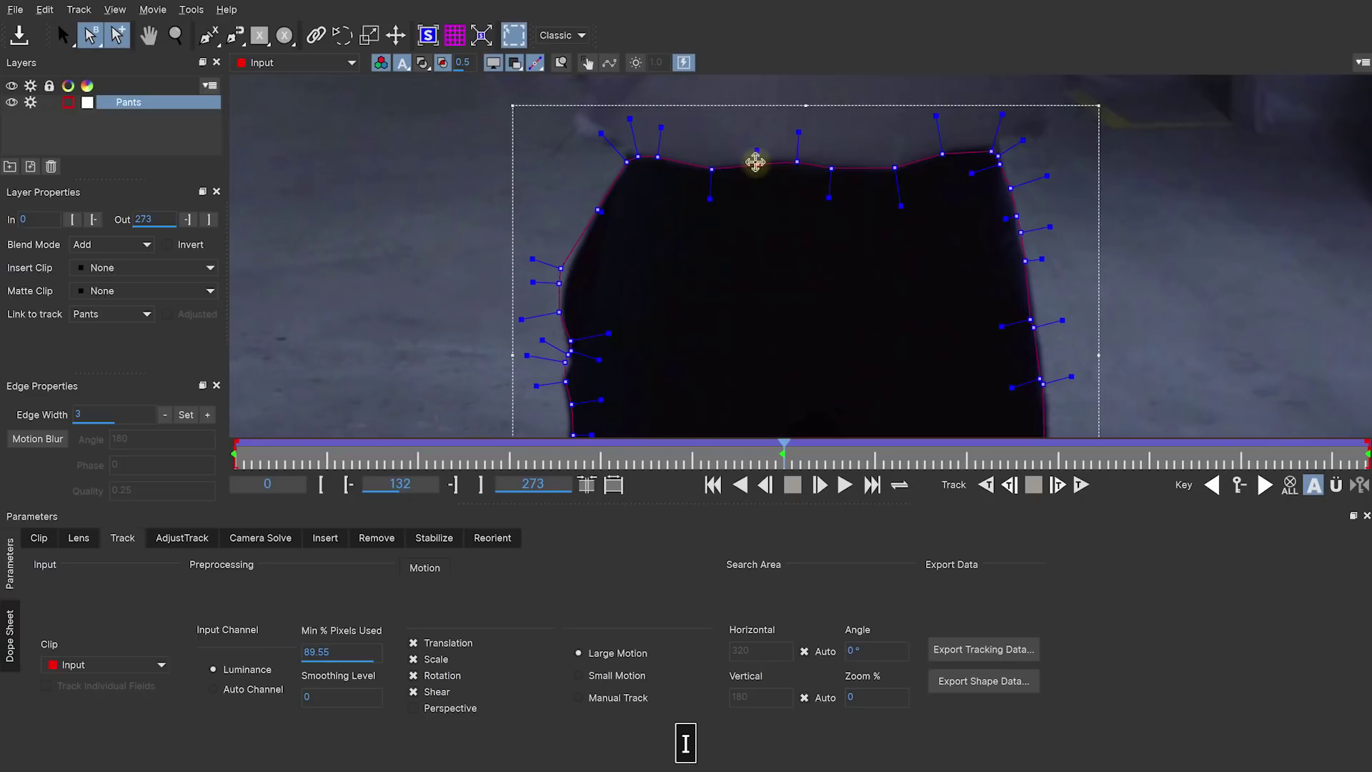
{"action": "left_click", "coordinate": [755, 163]}
{"action": "left_click", "coordinate": [864, 169]}
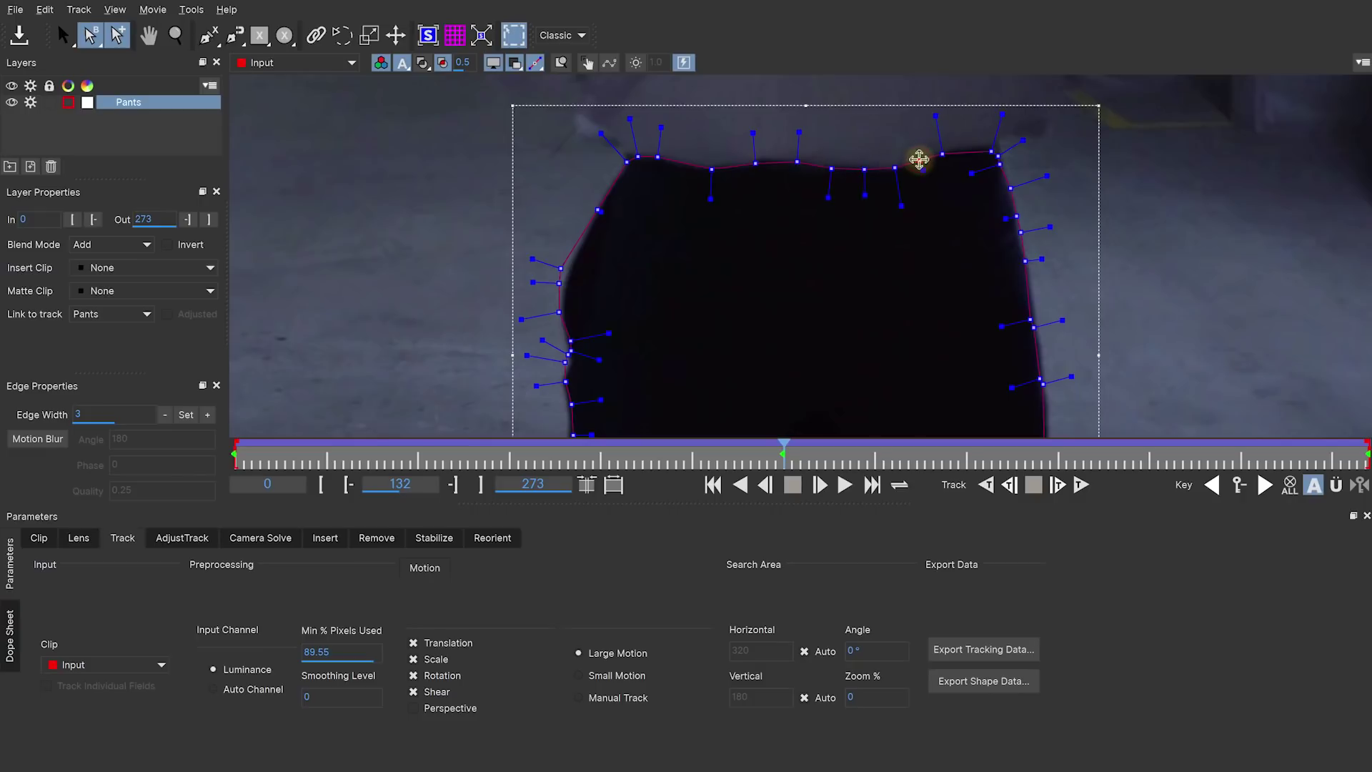
{"action": "left_click", "coordinate": [970, 148]}
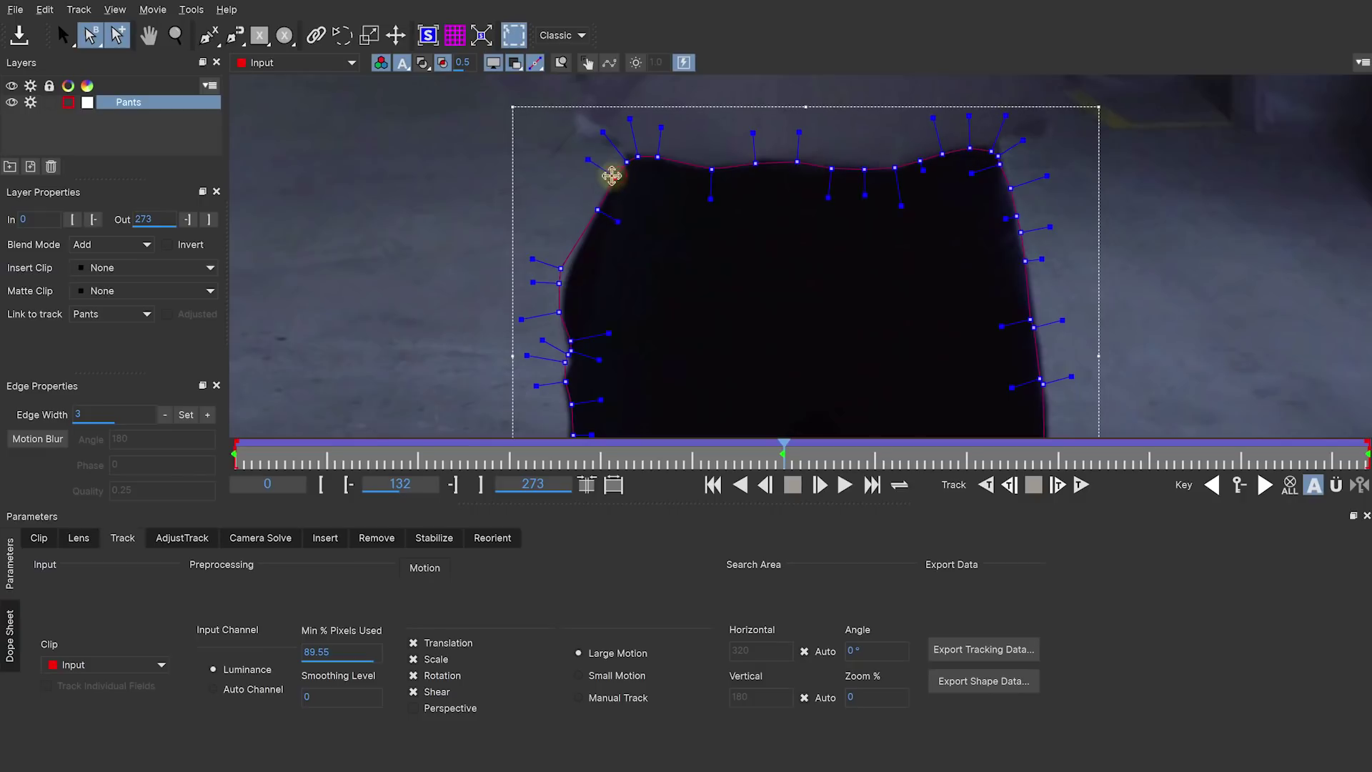
{"action": "left_click", "coordinate": [612, 175]}
{"action": "left_click", "coordinate": [582, 241]}
Step: Select the waistline points including the inserted ones and snap them to the trousers' edge
{"action": "key", "text": "ctrl+f"}
{"action": "left_click_drag", "start_coordinate": [544, 123], "coordinate": [1033, 218]}
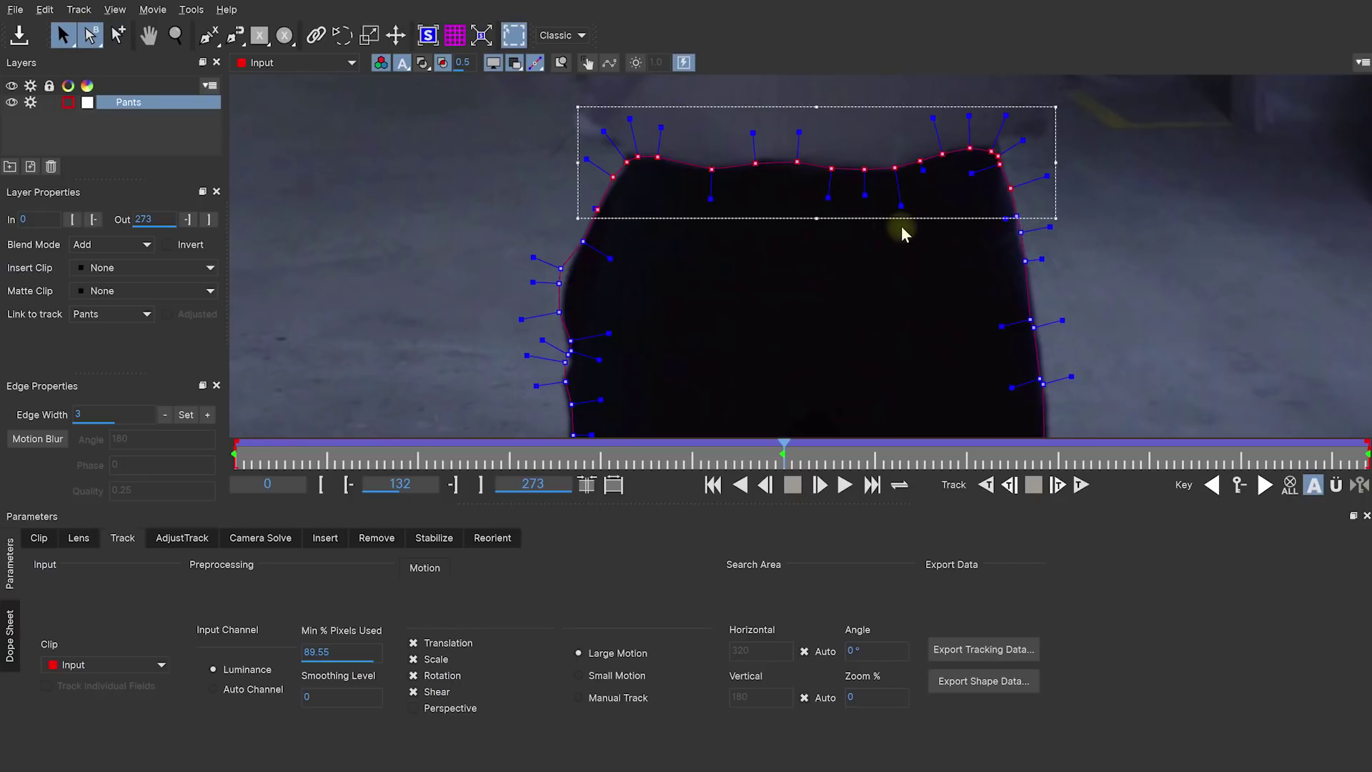
{"action": "key", "text": "alt+s"}
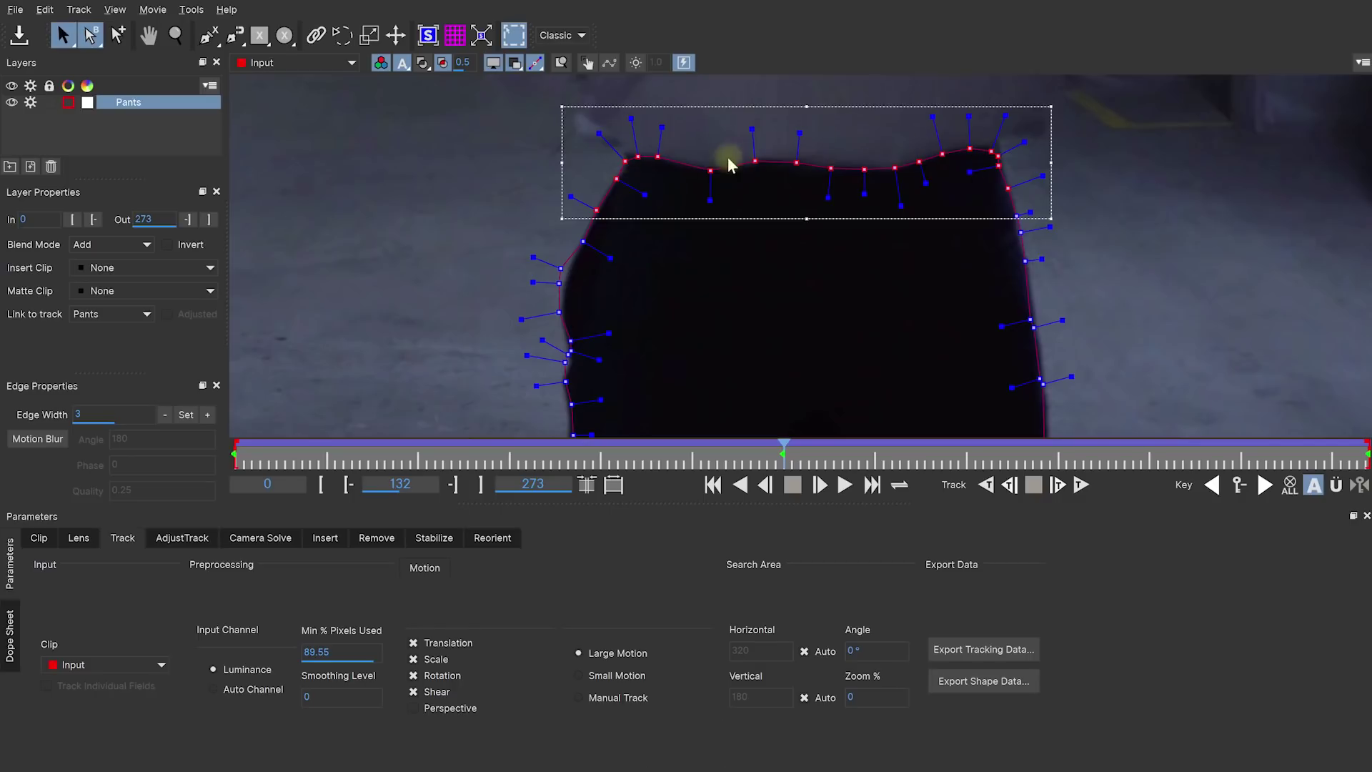
Step: Snap the points along the trousers' right side and the points along the left side to the edges at frame 132
{"action": "key", "text": "z"}
{"action": "left_click_drag", "start_coordinate": [1013, 210], "coordinate": [990, 184]}
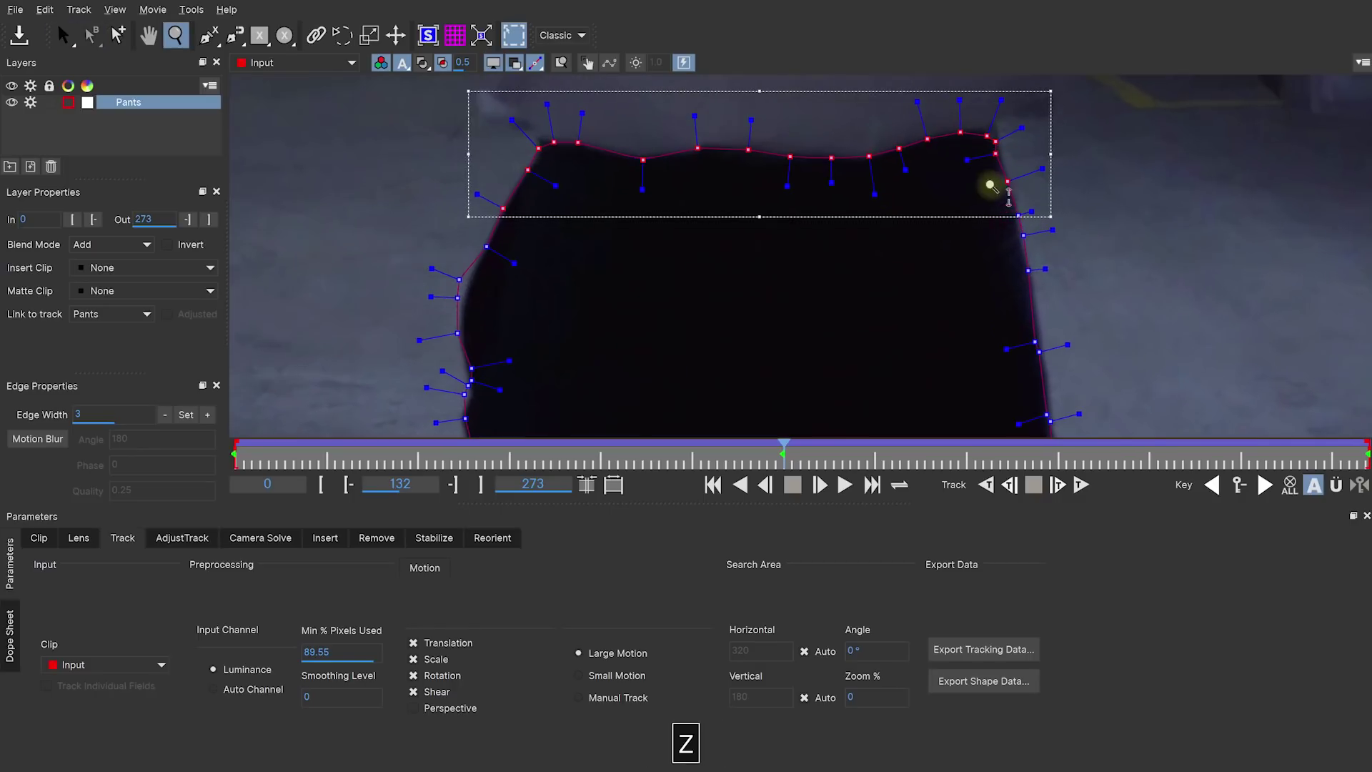
{"action": "left_click", "coordinate": [954, 234]}
{"action": "key", "text": "x"}
{"action": "left_click_drag", "start_coordinate": [993, 300], "coordinate": [910, 322]}
{"action": "key", "text": "z"}
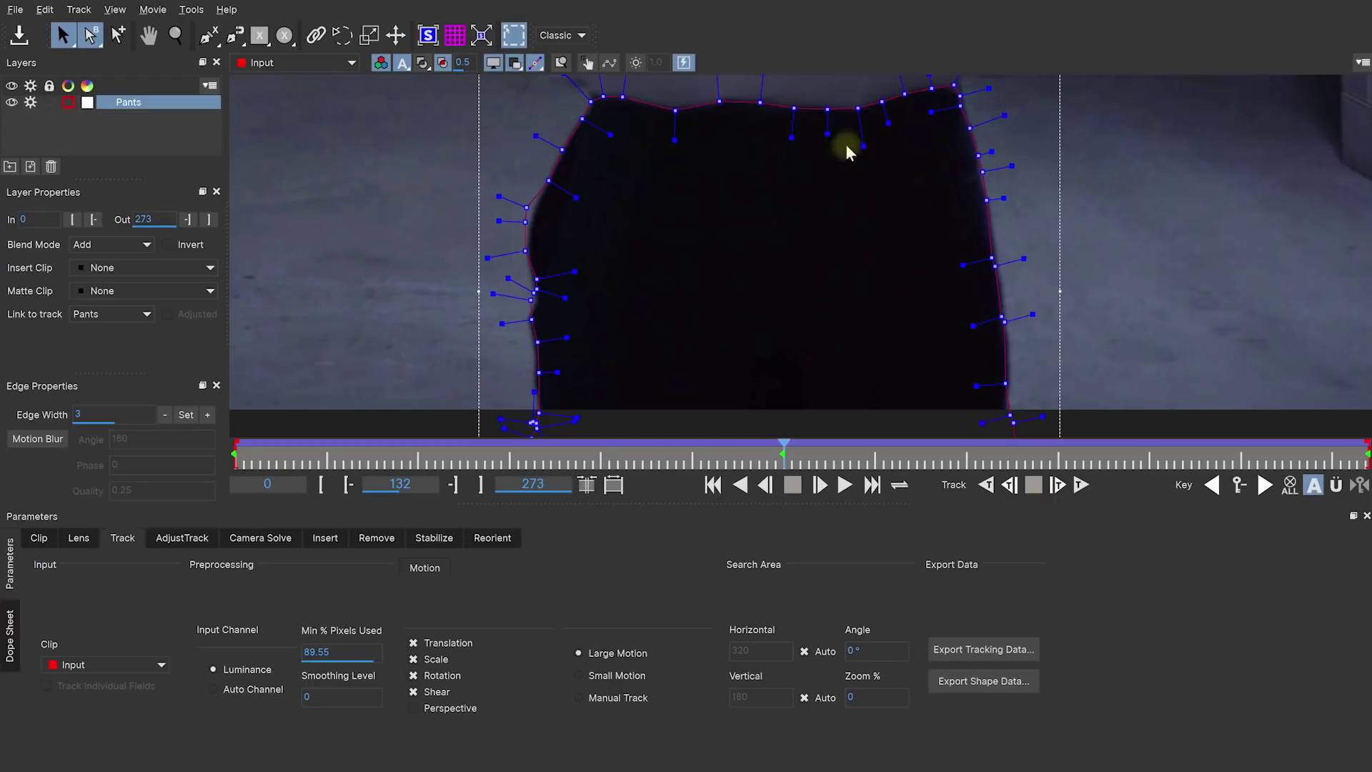
{"action": "left_click_drag", "start_coordinate": [1049, 134], "coordinate": [965, 432]}
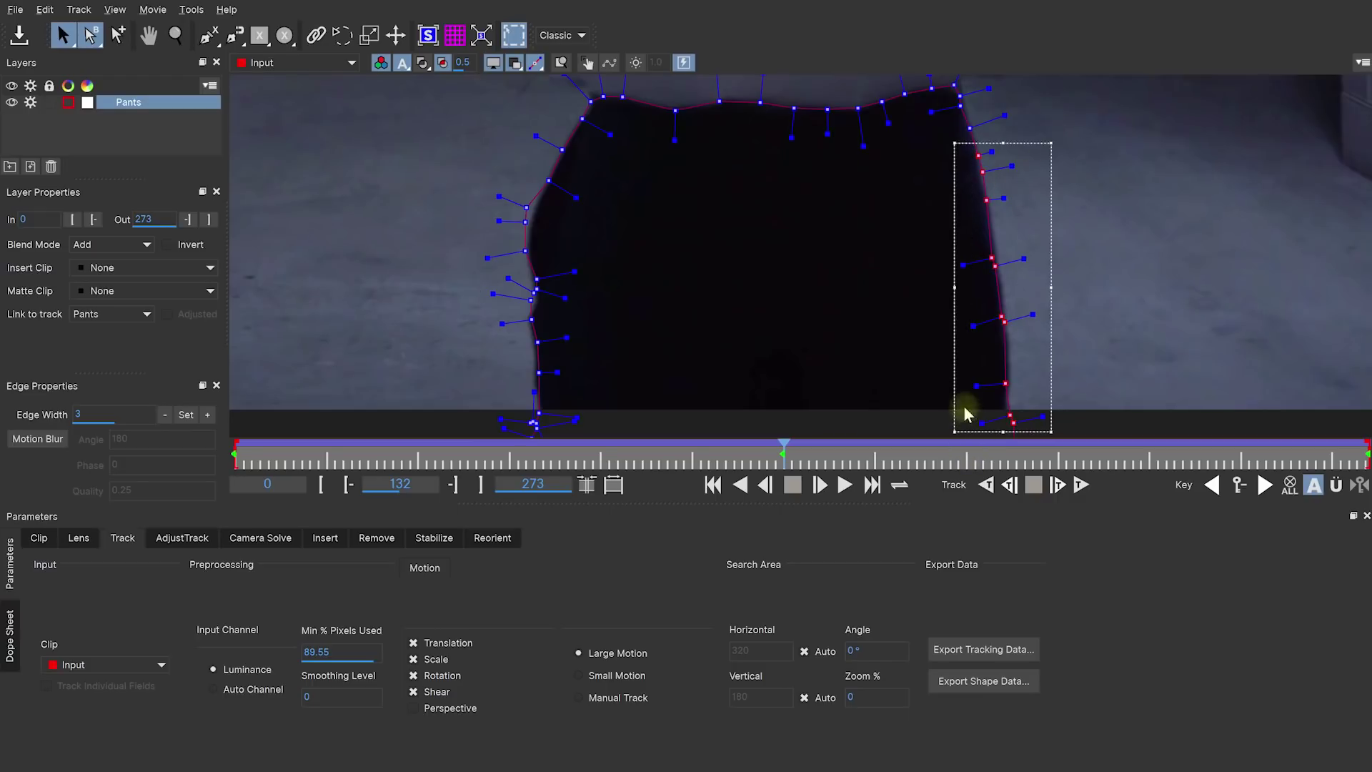
{"action": "key", "text": "alt+s"}
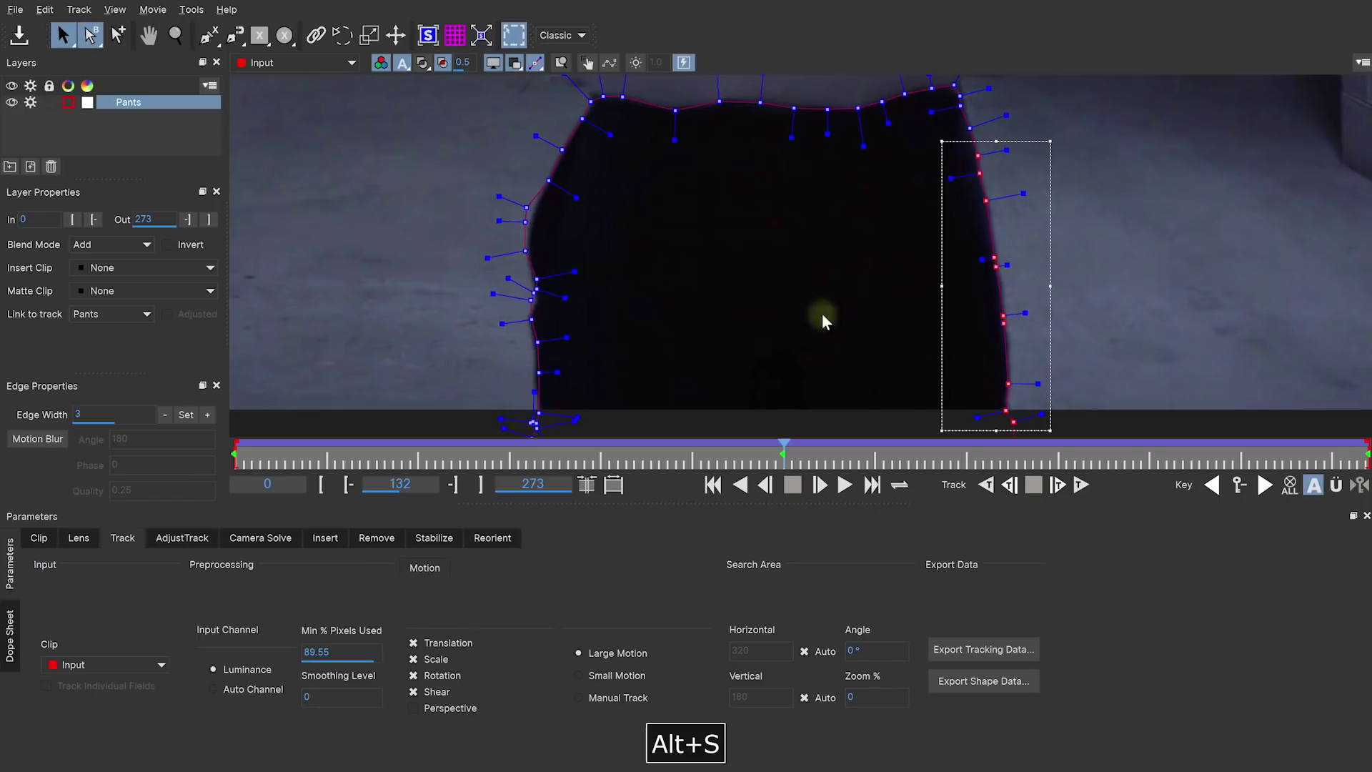
{"action": "left_click_drag", "start_coordinate": [426, 150], "coordinate": [632, 432]}
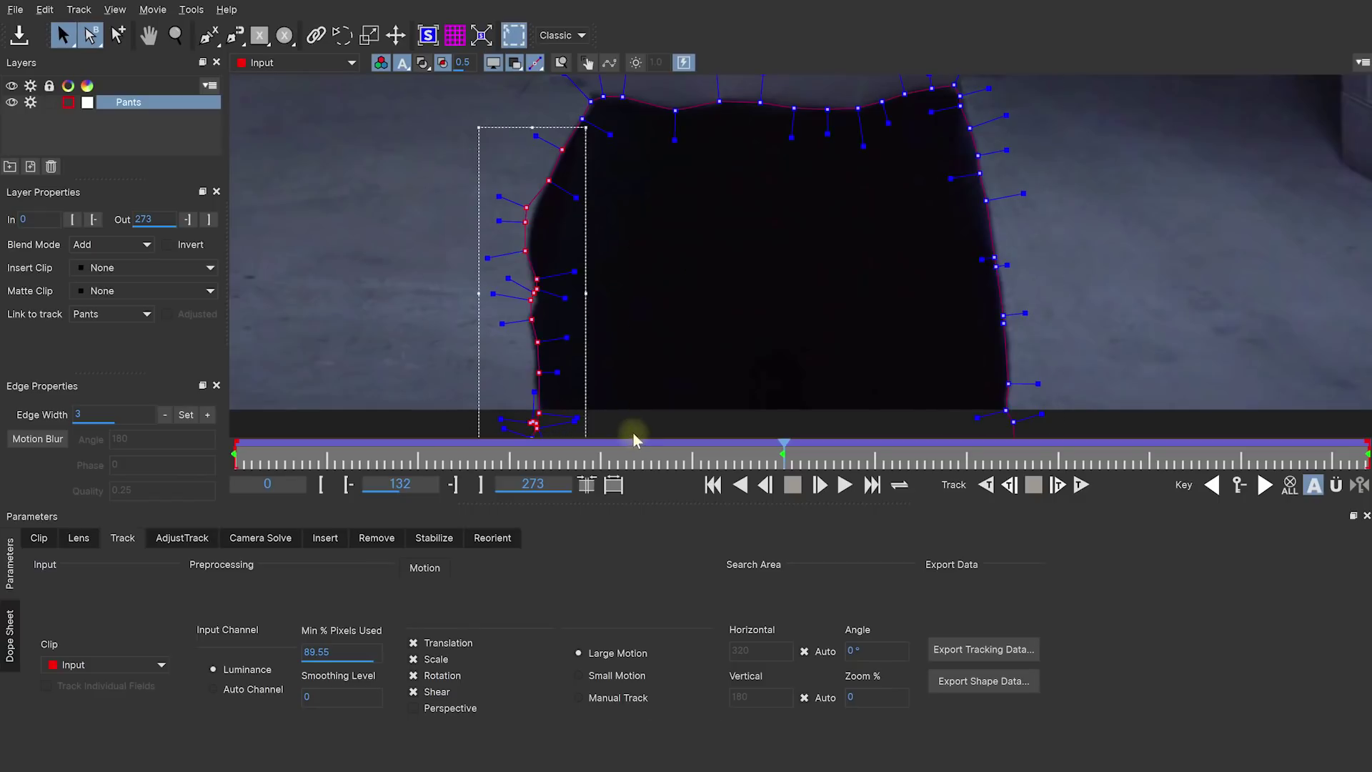
{"action": "key", "text": "alt+s"}
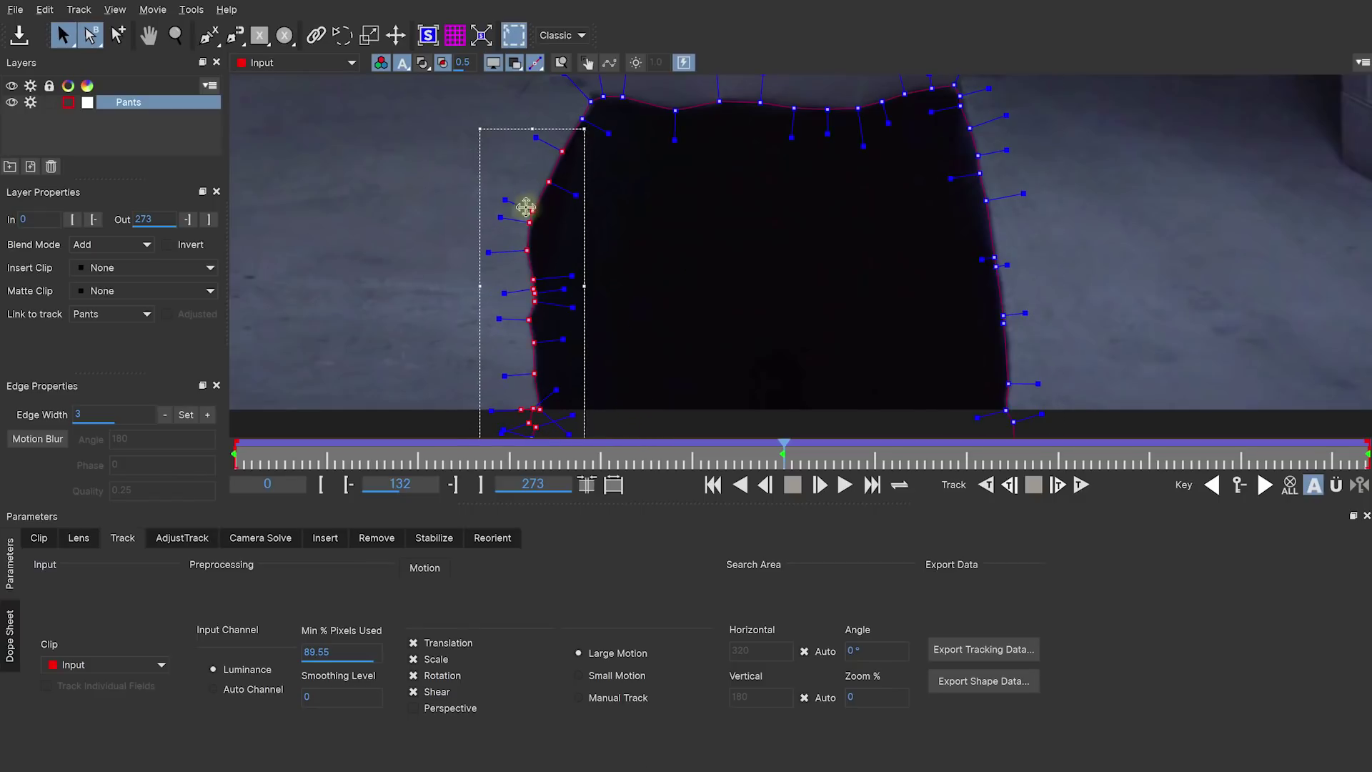
Step: Move the Pants spline point at the lower left, just below the image edge, slightly inward at frame 132
{"action": "key", "text": "z"}
{"action": "left_click_drag", "start_coordinate": [543, 349], "coordinate": [575, 247]}
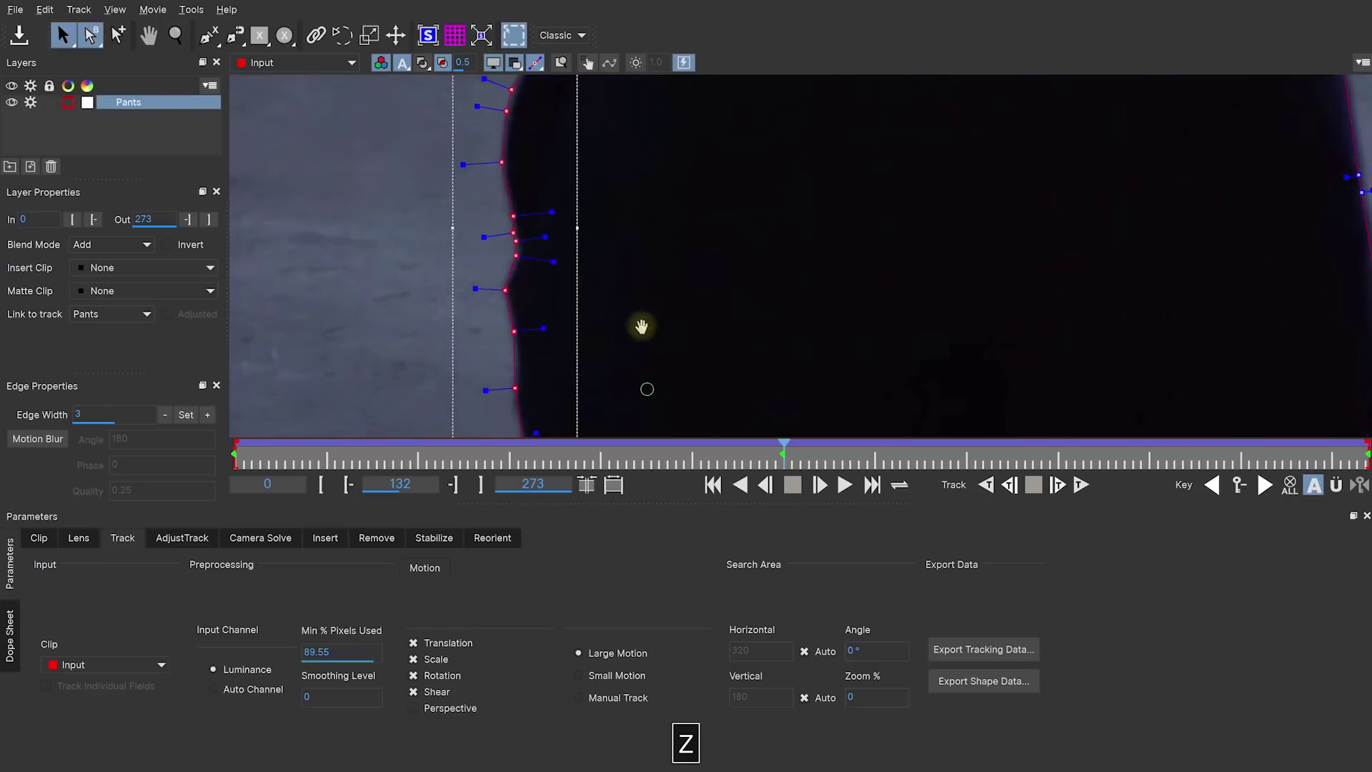
{"action": "left_click_drag", "start_coordinate": [640, 328], "coordinate": [660, 160]}
{"action": "left_click", "coordinate": [608, 342]}
{"action": "mouse_move", "coordinate": [541, 319]}
{"action": "left_mouse_down"}
{"action": "mouse_move", "coordinate": [530, 300]}
{"action": "mouse_move", "coordinate": [548, 291]}
{"action": "mouse_move", "coordinate": [527, 288]}
{"action": "mouse_move", "coordinate": [551, 300]}
{"action": "mouse_move", "coordinate": [550, 320]}
{"action": "left_mouse_up"}
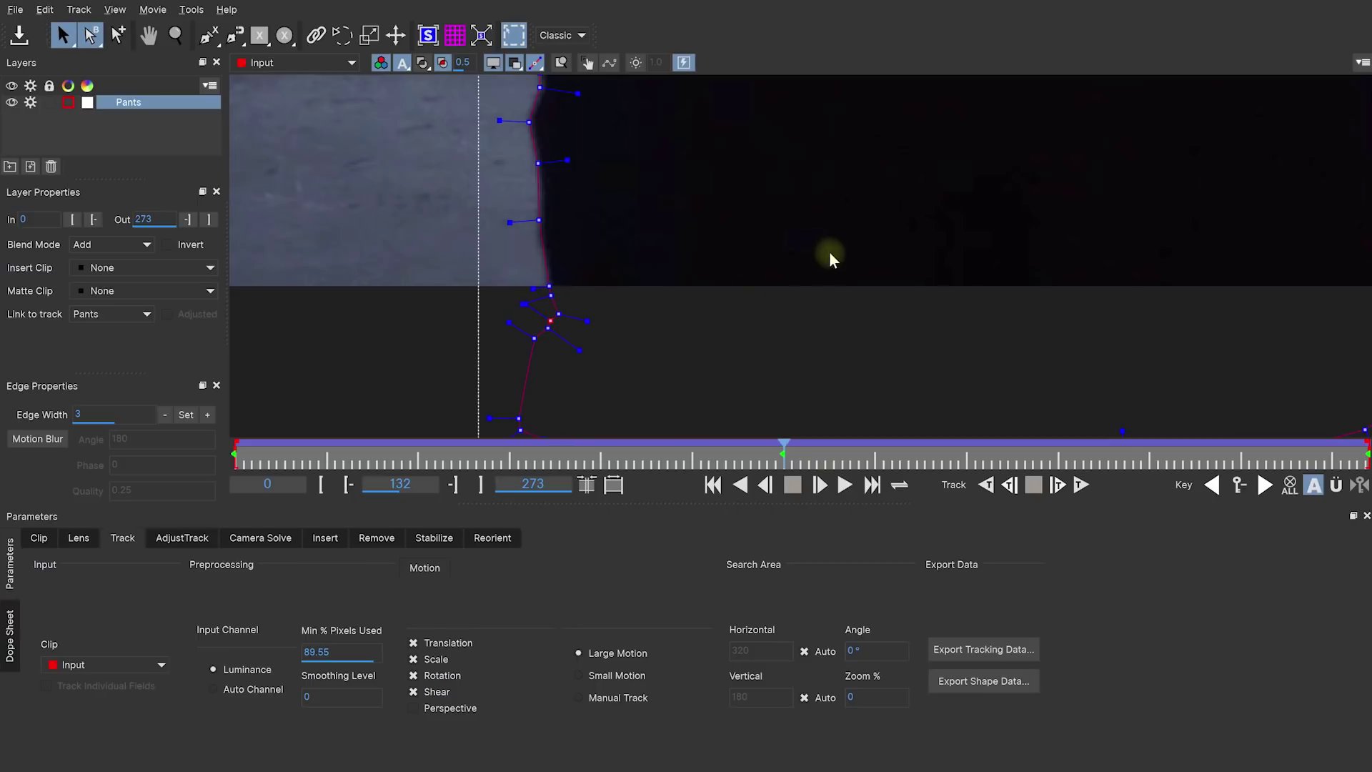
{"action": "key", "text": "z"}
{"action": "left_click_drag", "start_coordinate": [829, 257], "coordinate": [847, 365]}
{"action": "key", "text": "x"}
{"action": "left_click_drag", "start_coordinate": [910, 248], "coordinate": [751, 358]}
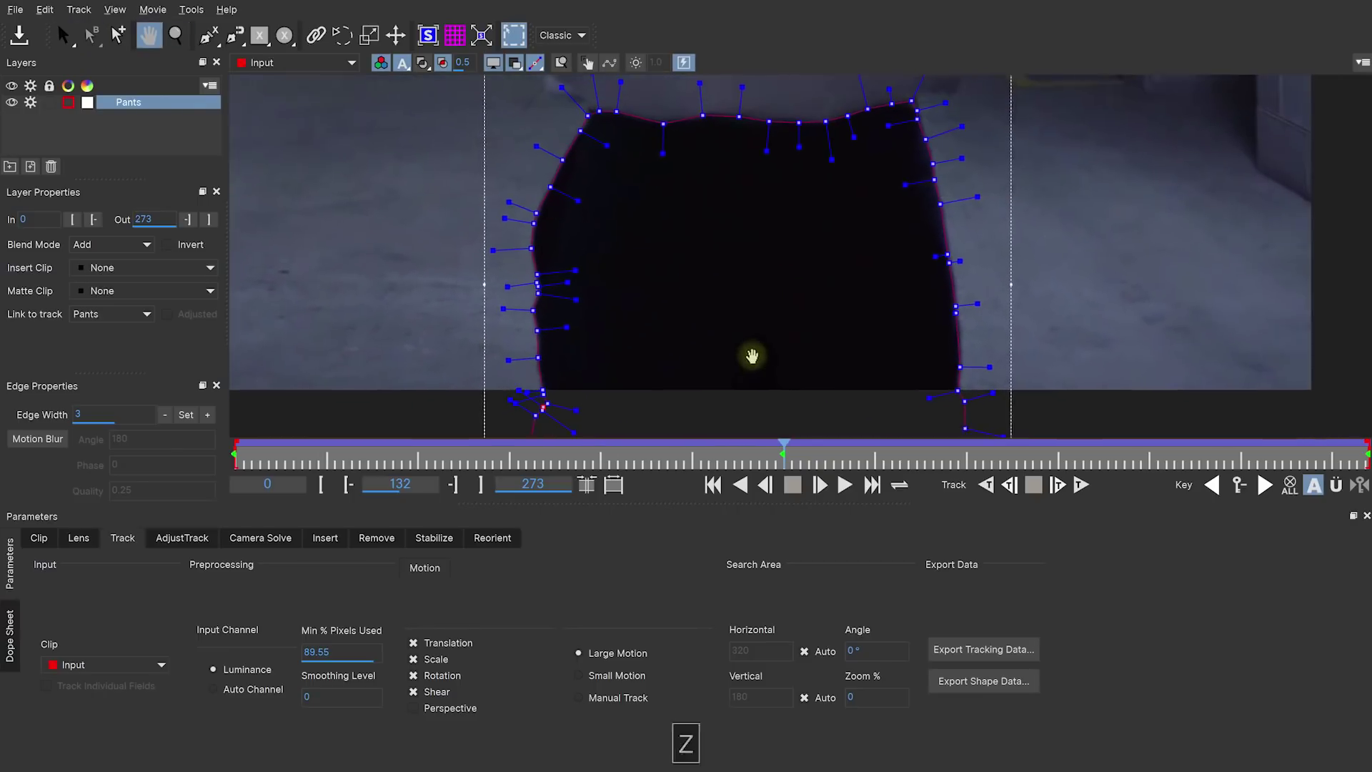
Step: Go to frame 273 and snap the points along the trousers' right and left sides to the edges
{"action": "left_click_drag", "start_coordinate": [782, 456], "coordinate": [1368, 455]}
{"action": "key", "text": "z"}
{"action": "mouse_move", "coordinate": [901, 222]}
{"action": "left_mouse_down"}
{"action": "mouse_move", "coordinate": [902, 292]}
{"action": "mouse_move", "coordinate": [855, 291]}
{"action": "mouse_move", "coordinate": [910, 230]}
{"action": "left_mouse_up"}
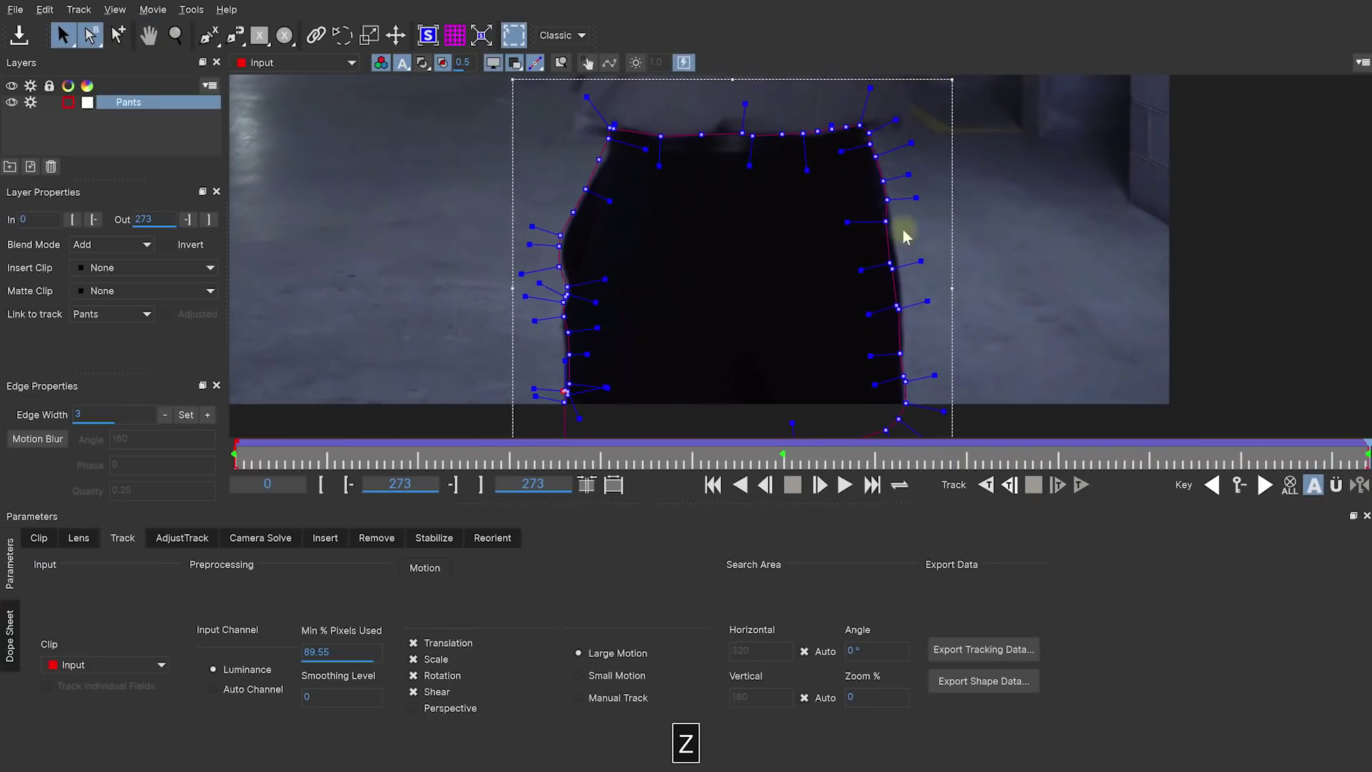
{"action": "left_click_drag", "start_coordinate": [935, 176], "coordinate": [860, 323]}
{"action": "key", "text": "alt+s"}
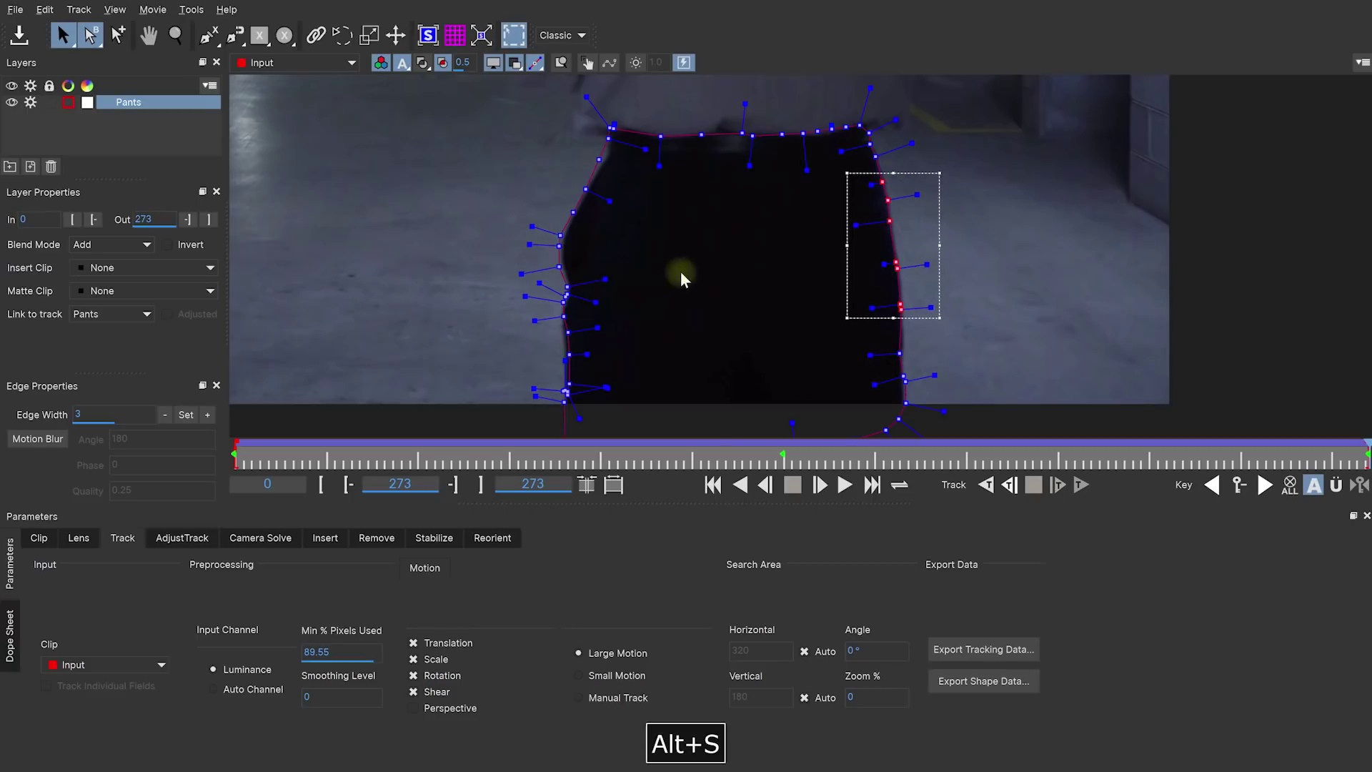
{"action": "left_click_drag", "start_coordinate": [522, 118], "coordinate": [647, 428]}
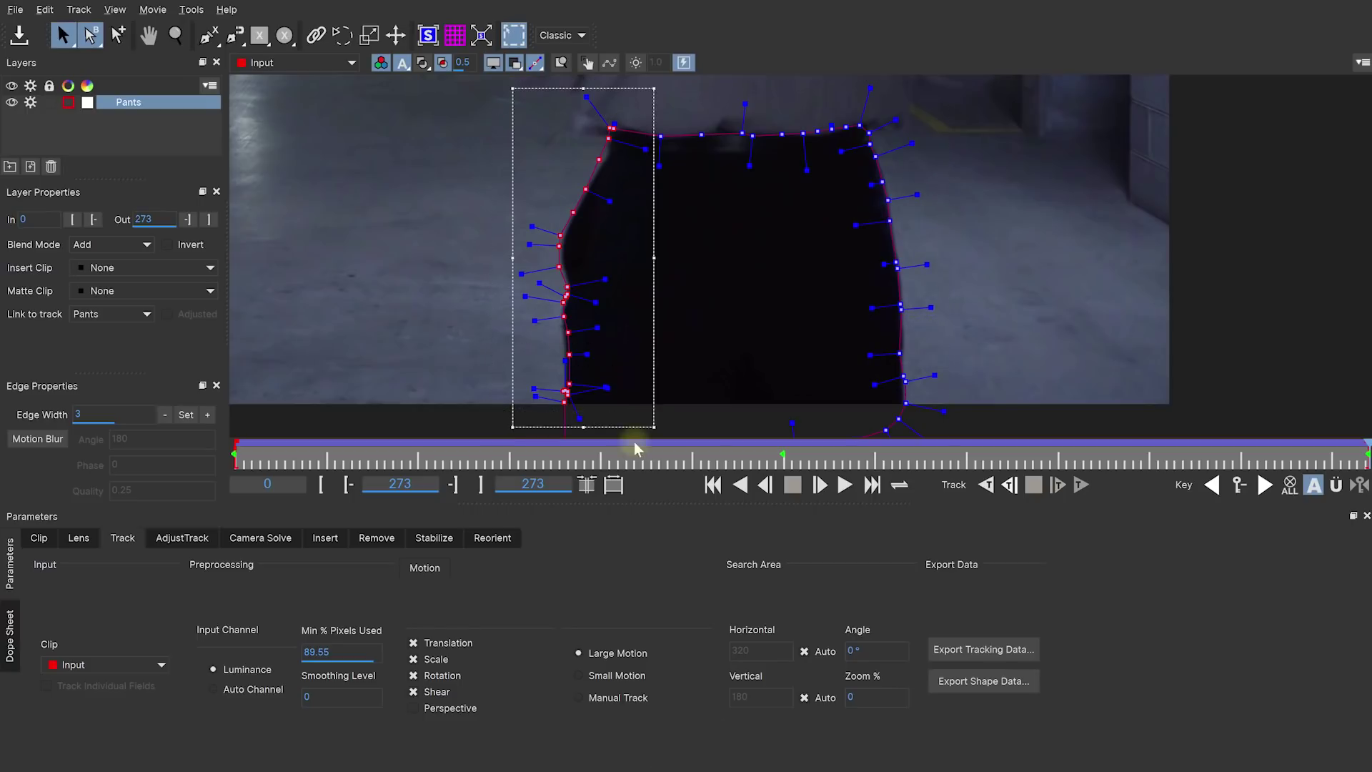
{"action": "key", "text": "alt+s"}
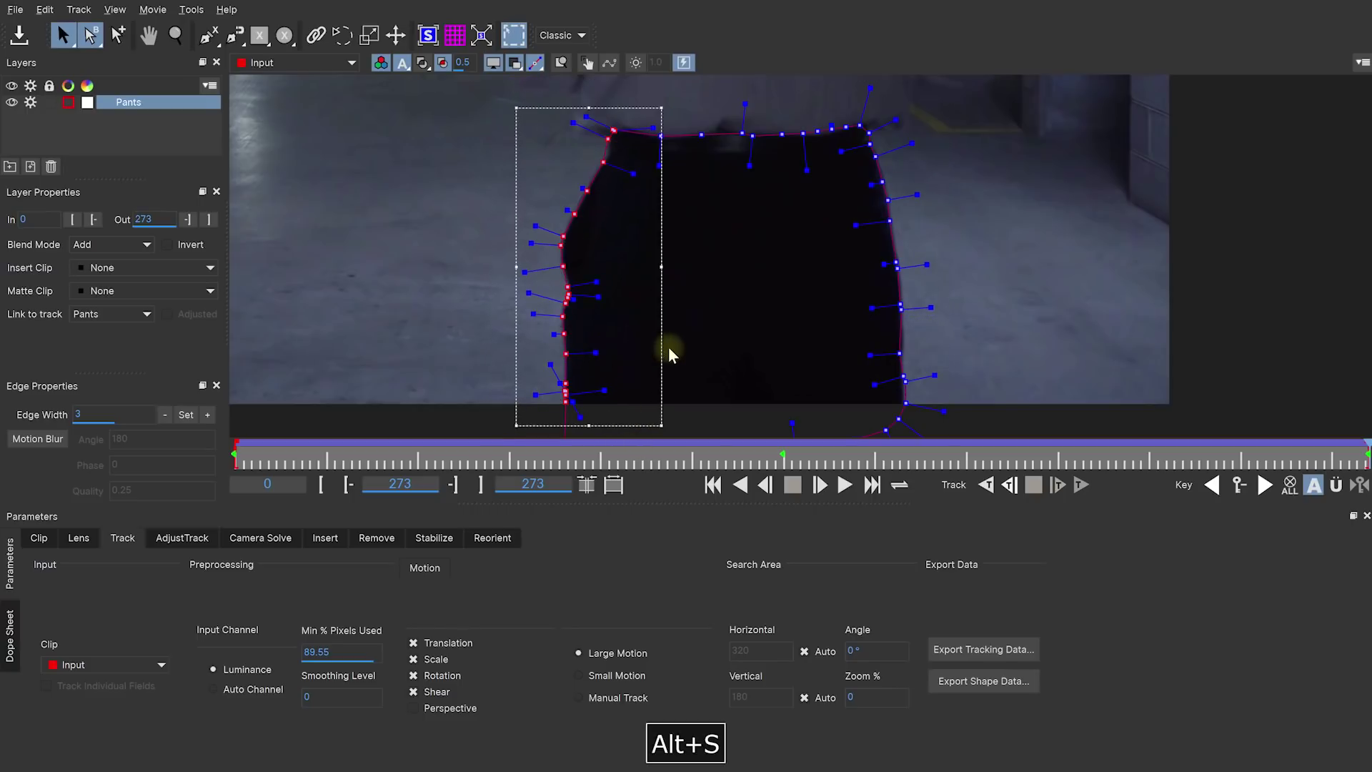
Step: Snap the waistline points to the trousers' top edge at frame 273 and nudge the upper right corner point outward
{"action": "left_click", "coordinate": [702, 209]}
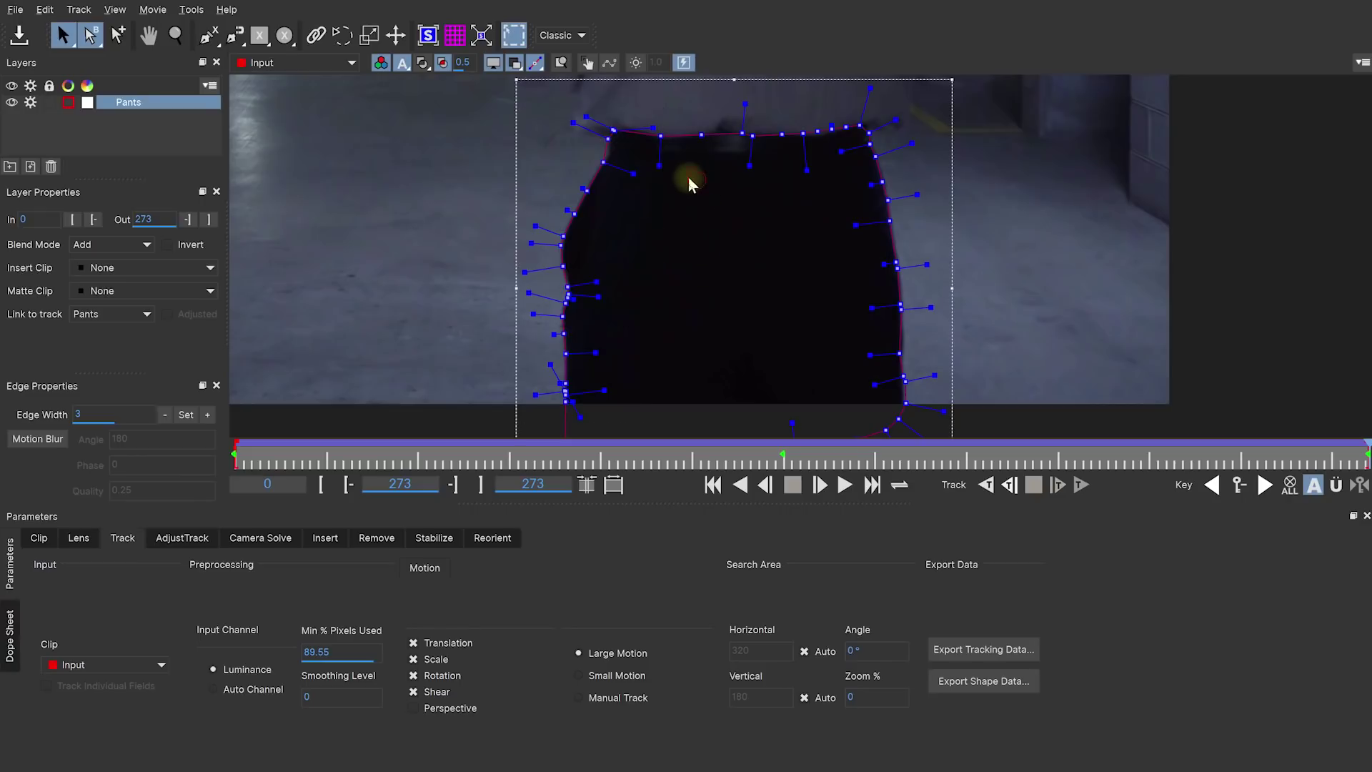
{"action": "left_click", "coordinate": [602, 158]}
{"action": "left_click_drag", "start_coordinate": [588, 105], "coordinate": [911, 139]}
{"action": "key", "text": "alt+s"}
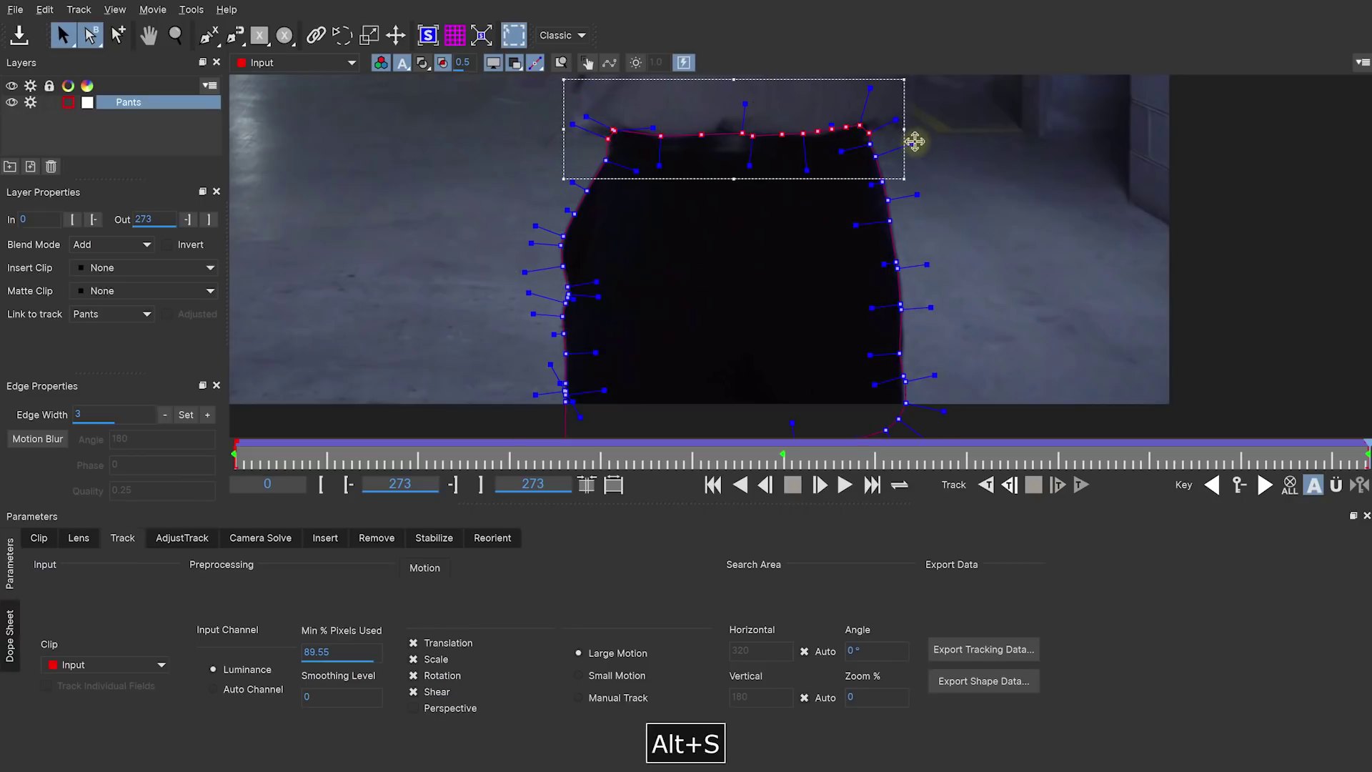
{"action": "left_click", "coordinate": [810, 205]}
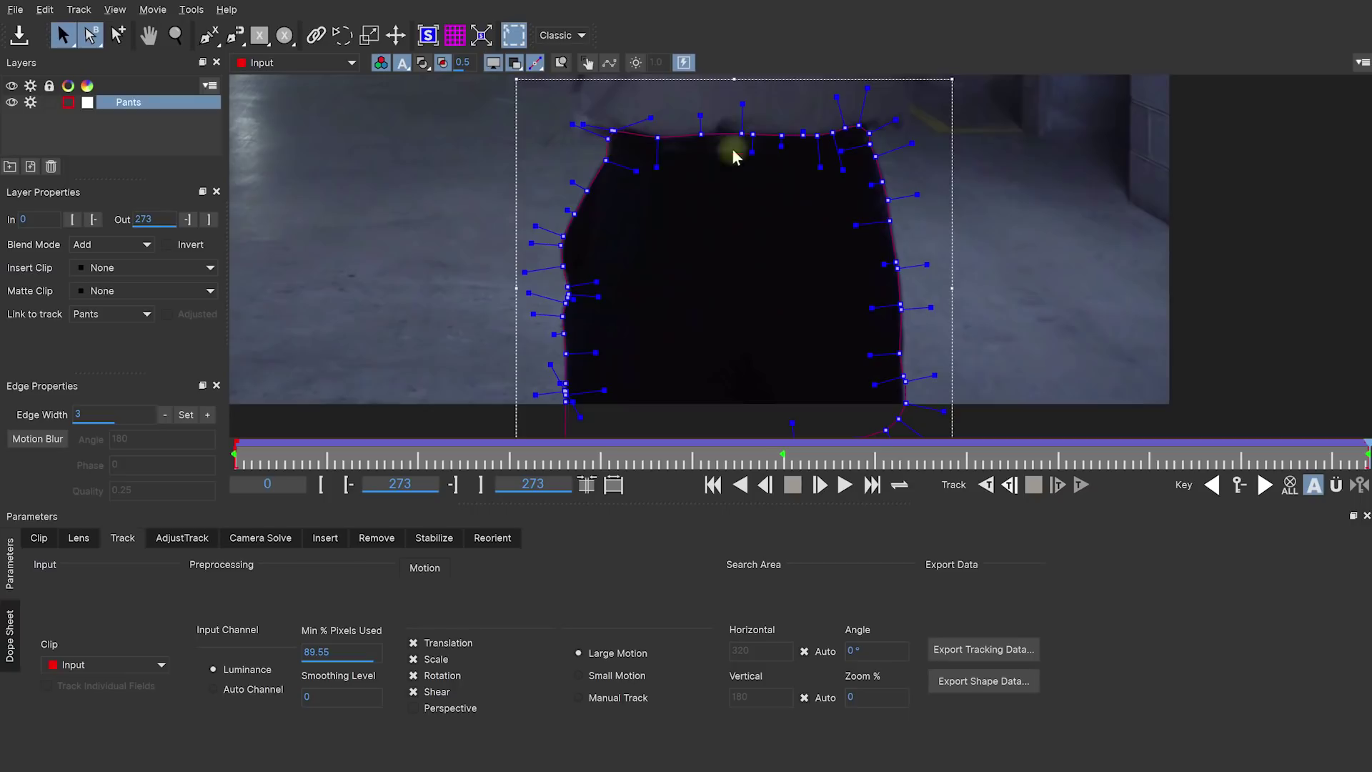
{"action": "left_click", "coordinate": [659, 203]}
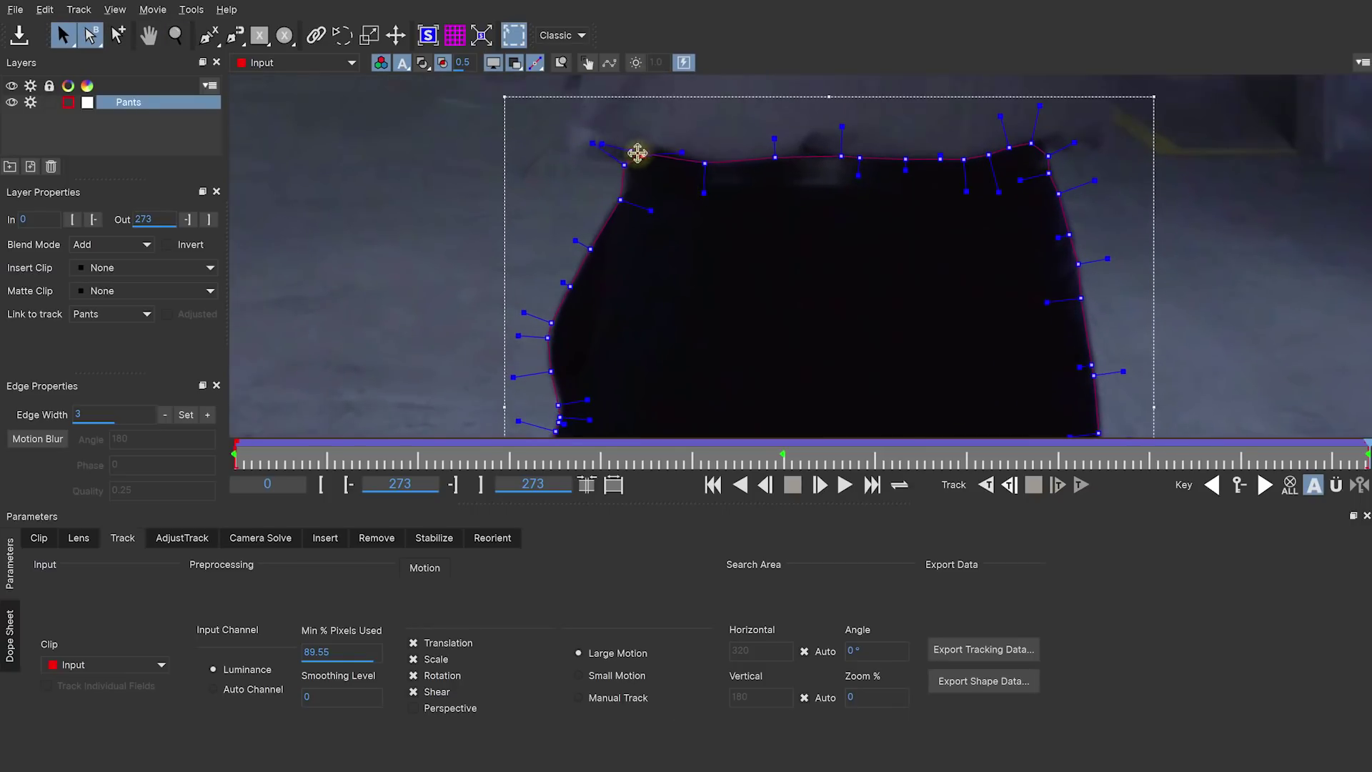
{"action": "left_click_drag", "start_coordinate": [1032, 146], "coordinate": [1041, 139]}
{"action": "key", "text": "z"}
{"action": "left_click_drag", "start_coordinate": [953, 269], "coordinate": [928, 334]}
{"action": "left_click_drag", "start_coordinate": [929, 334], "coordinate": [901, 245]}
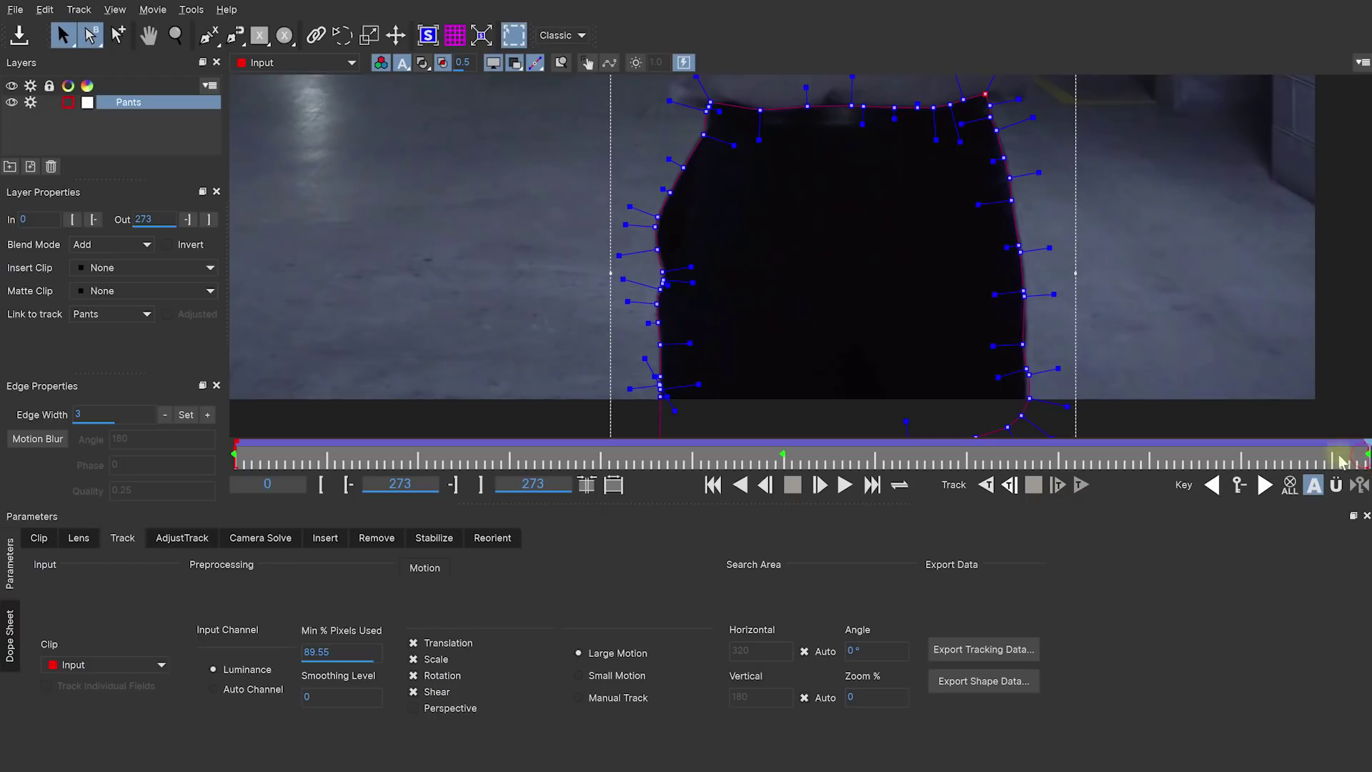
Step: Go to frame 232 and snap the points along the trousers' left side to the edge
{"action": "left_click_drag", "start_coordinate": [1340, 458], "coordinate": [1191, 476]}
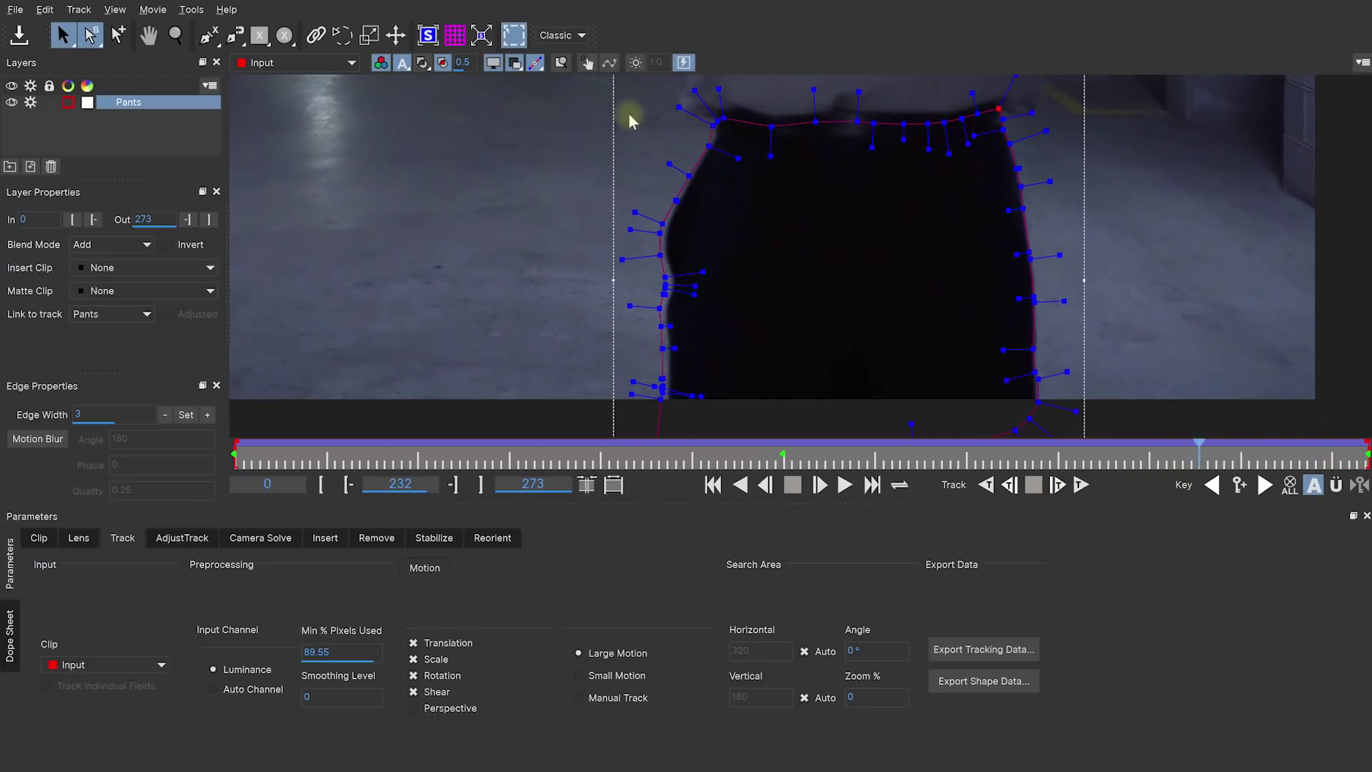
{"action": "left_click_drag", "start_coordinate": [758, 393], "coordinate": [769, 427]}
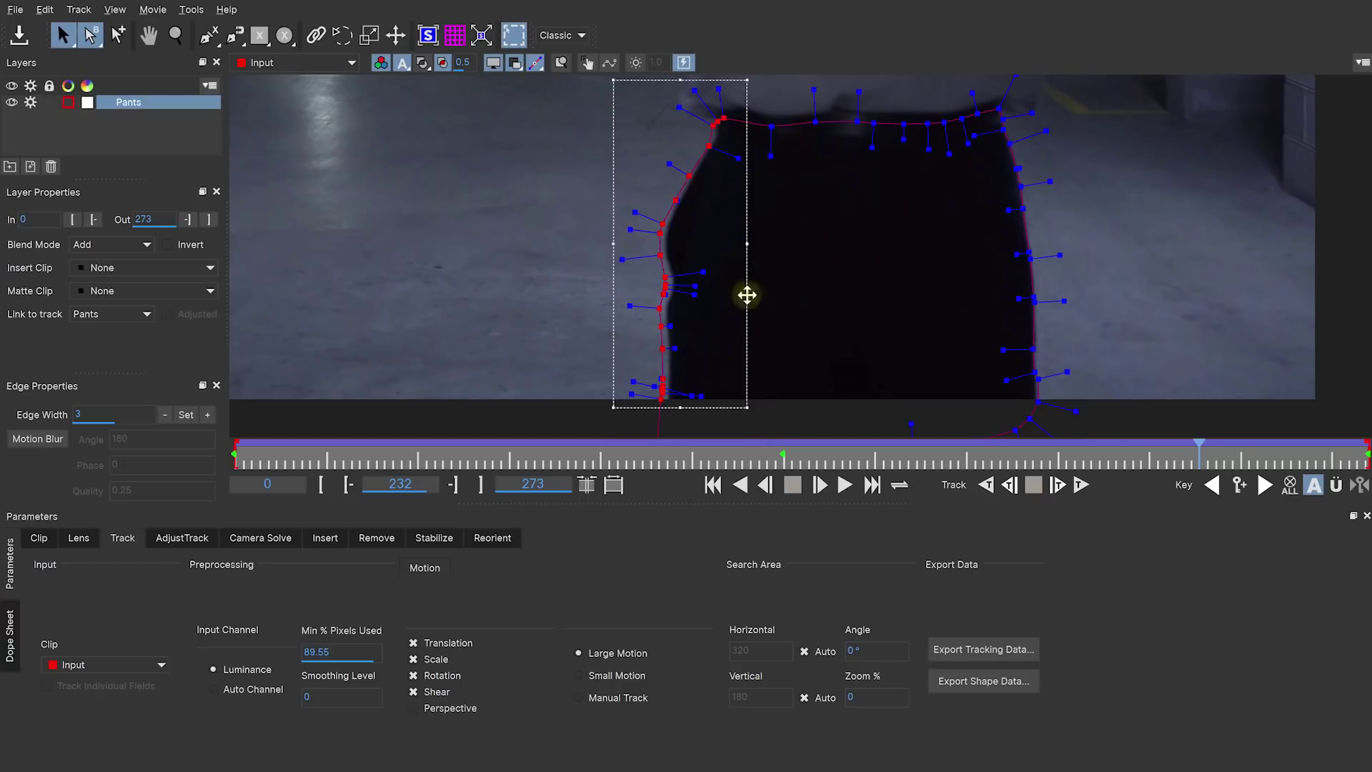
{"action": "key", "text": "alt+s"}
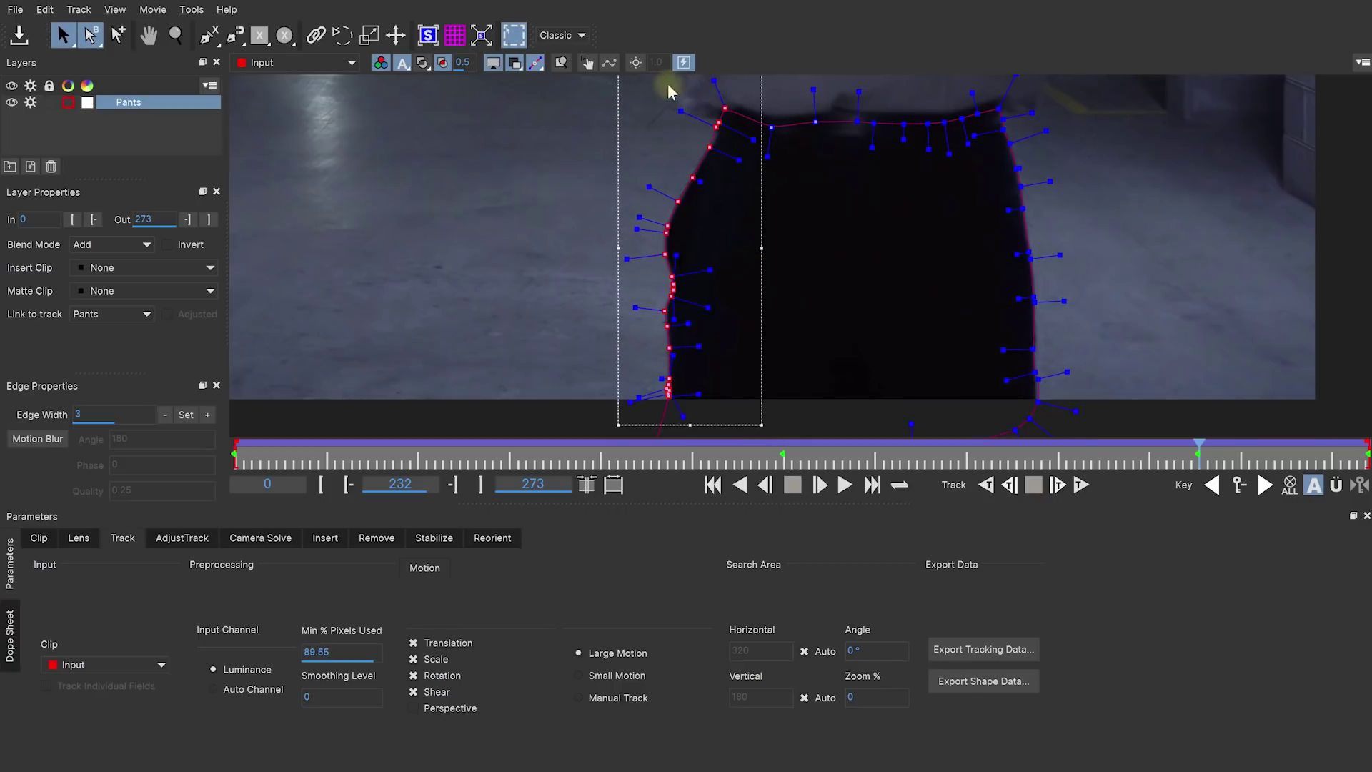
Step: Raise the waistline points at frame 232 and snap them to the trousers' top edge
{"action": "left_click_drag", "start_coordinate": [675, 85], "coordinate": [1022, 128]}
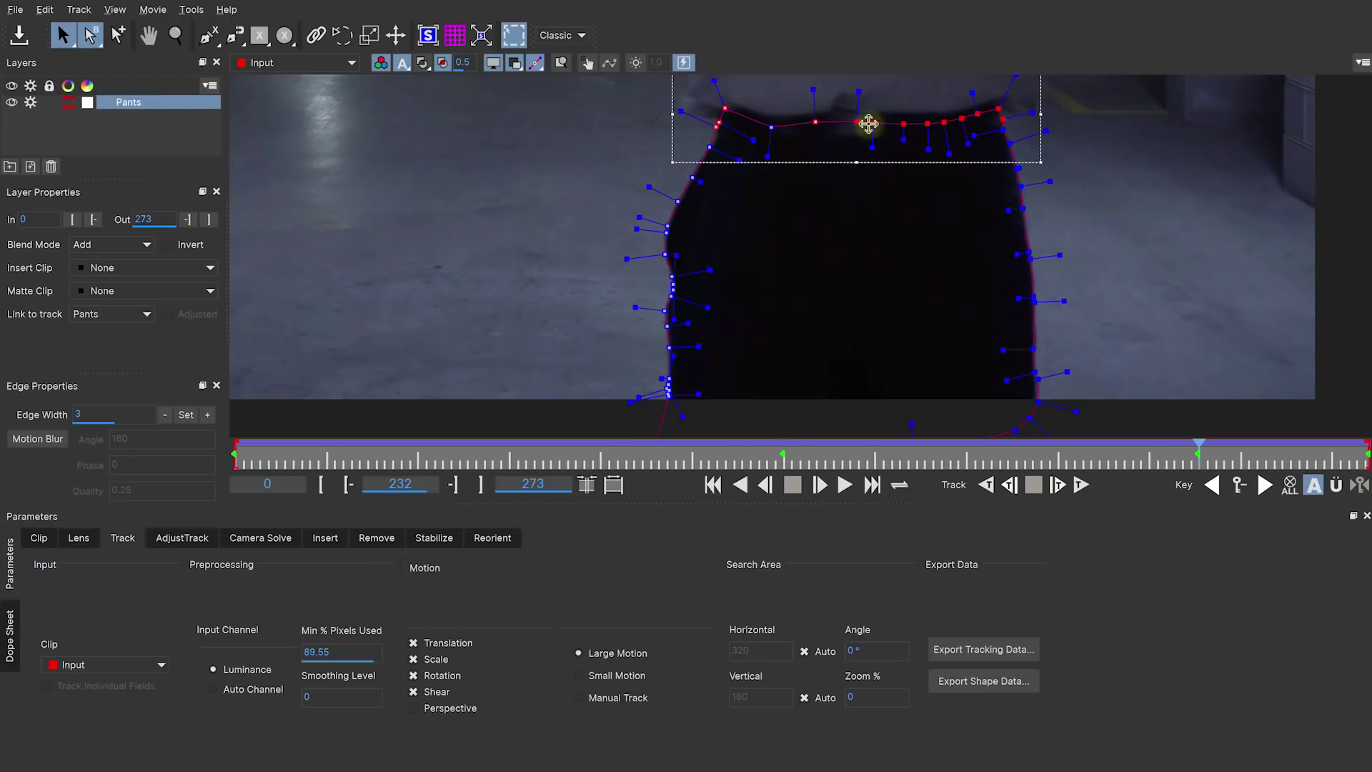
{"action": "left_click_drag", "start_coordinate": [852, 119], "coordinate": [850, 111]}
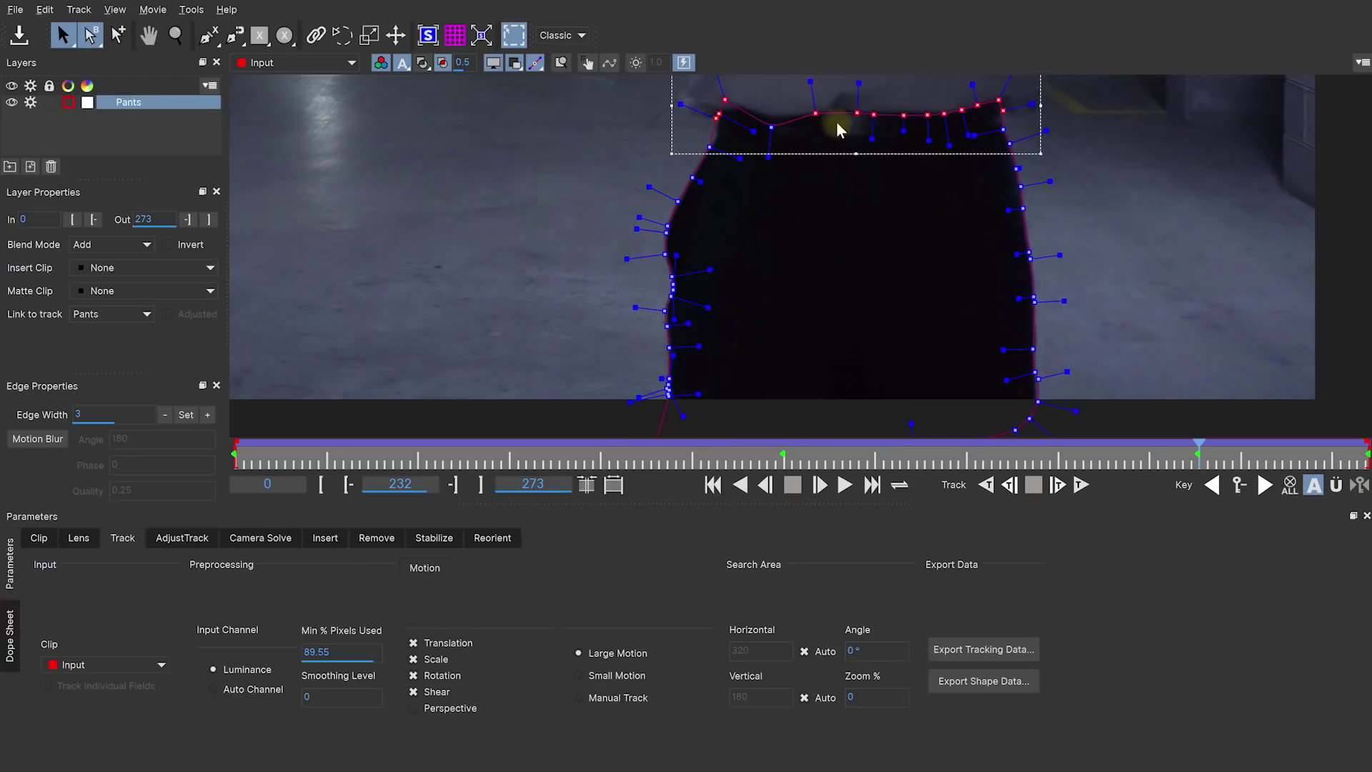
{"action": "key", "text": "alt+s"}
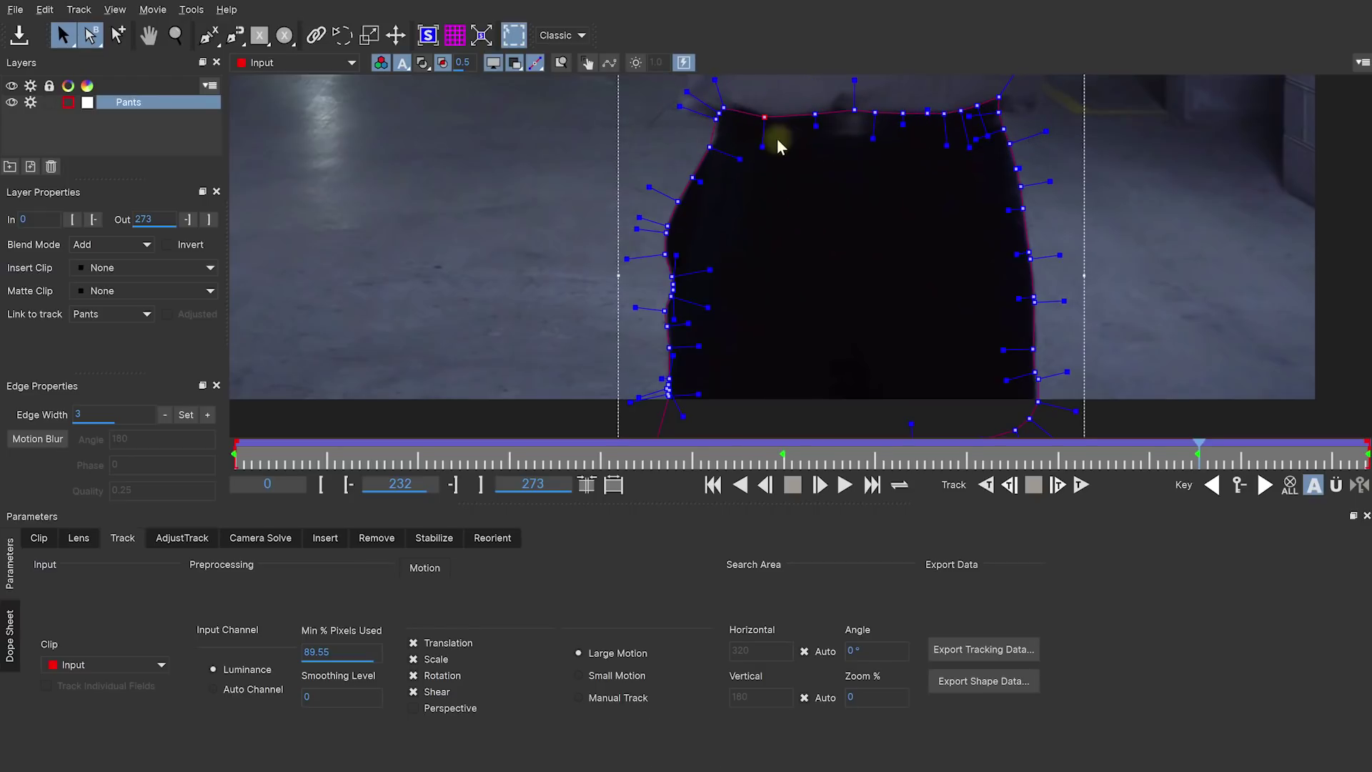
{"action": "key", "text": "alt+s"}
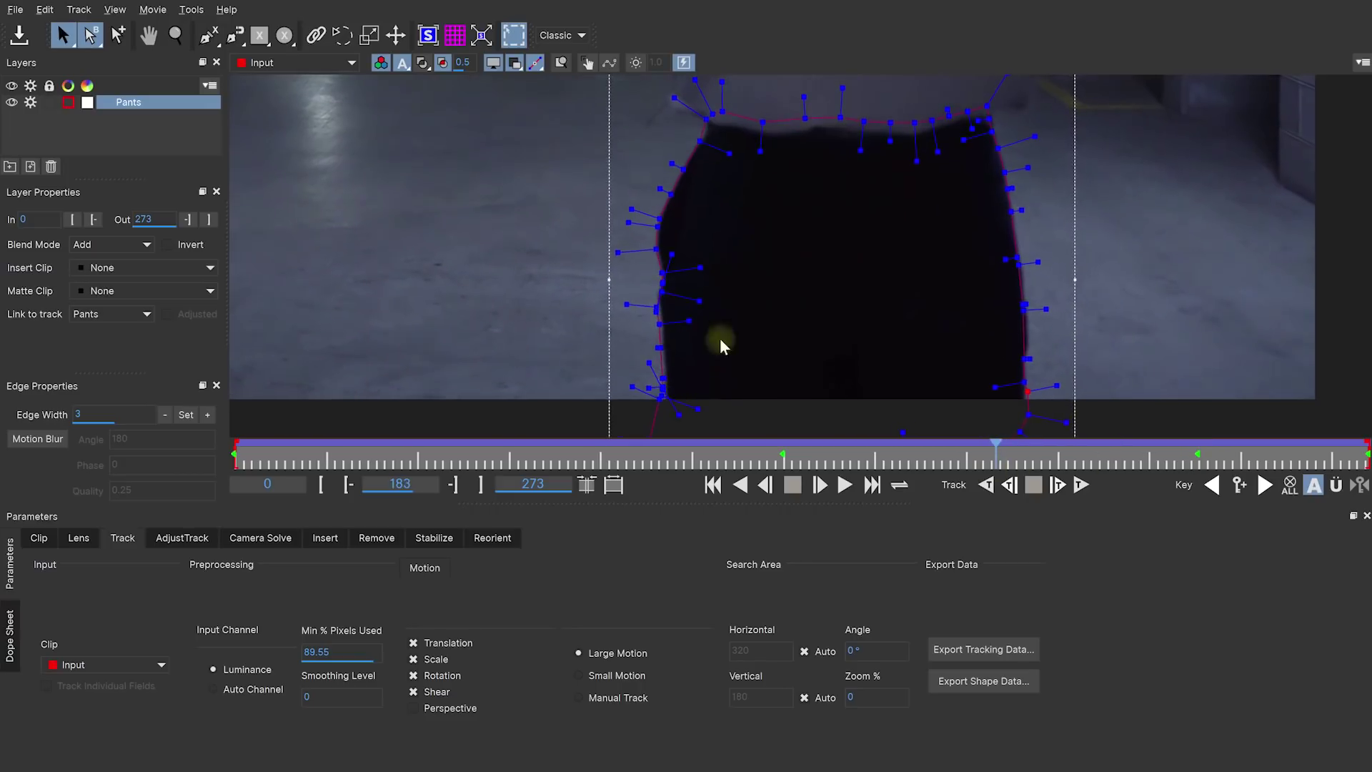
Step: Snap the left side, waistline and right side points of the Pants spline to the edges at frame 183
{"action": "left_click_drag", "start_coordinate": [682, 275], "coordinate": [639, 411]}
{"action": "left_click_drag", "start_coordinate": [687, 93], "coordinate": [1004, 143]}
{"action": "key", "text": "alt+s"}
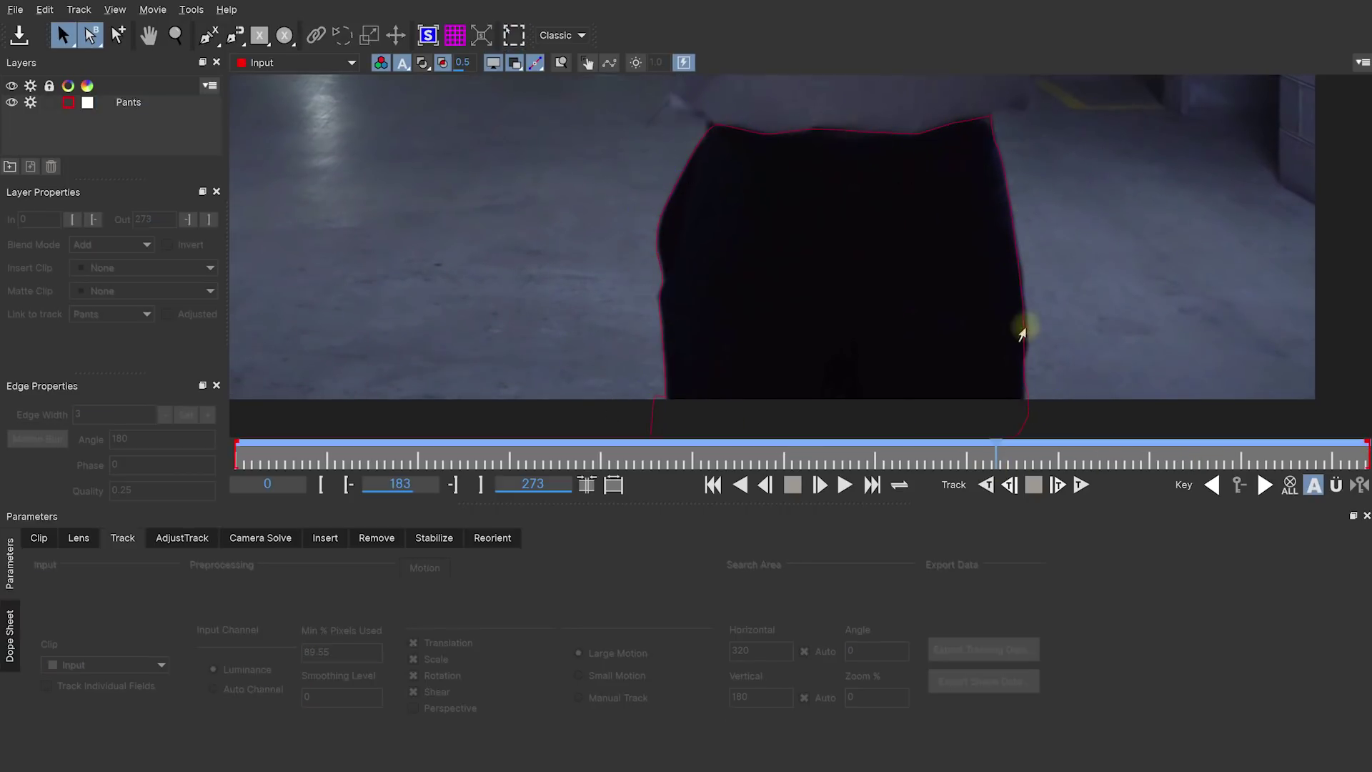
{"action": "left_click_drag", "start_coordinate": [1050, 301], "coordinate": [1005, 400]}
{"action": "key", "text": "alt+s"}
Step: Snap both side edges of the Pants spline at frame 91 and reposition the lower right point on the trousers' edge
{"action": "left_click_drag", "start_coordinate": [996, 457], "coordinate": [607, 463]}
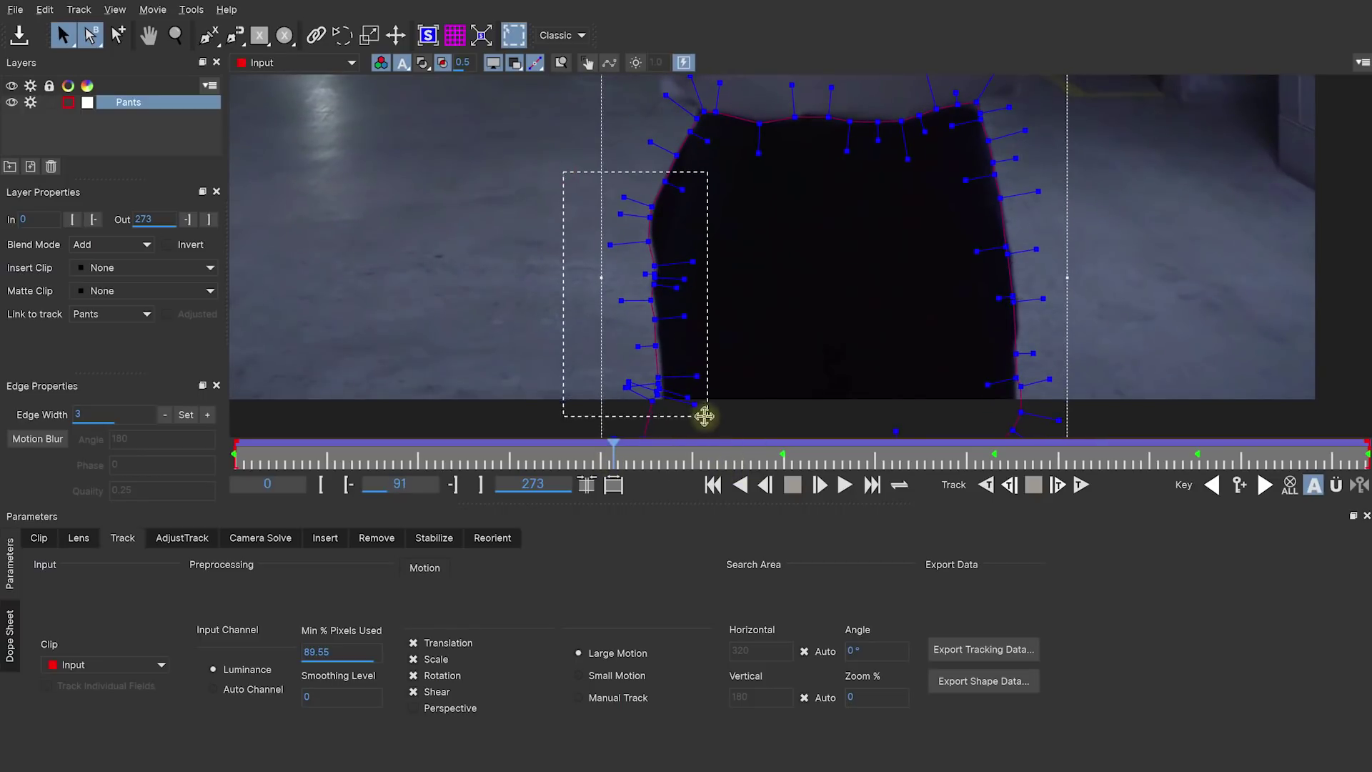
{"action": "left_click_drag", "start_coordinate": [706, 414], "coordinate": [706, 415]}
{"action": "key", "text": "alt+s"}
{"action": "left_click", "coordinate": [643, 398]}
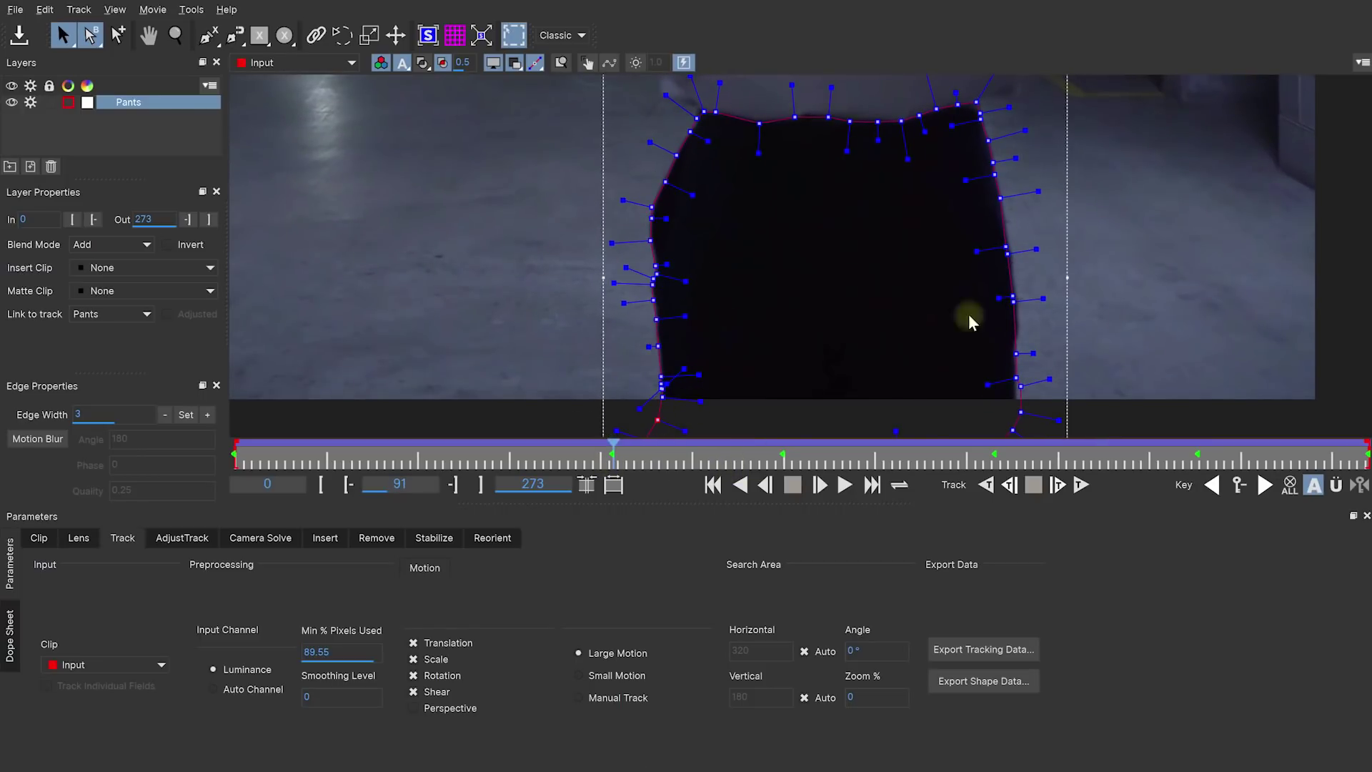
{"action": "left_click_drag", "start_coordinate": [970, 355], "coordinate": [969, 358]}
{"action": "key", "text": "alt+s"}
{"action": "left_click_drag", "start_coordinate": [1022, 388], "coordinate": [1015, 398]}
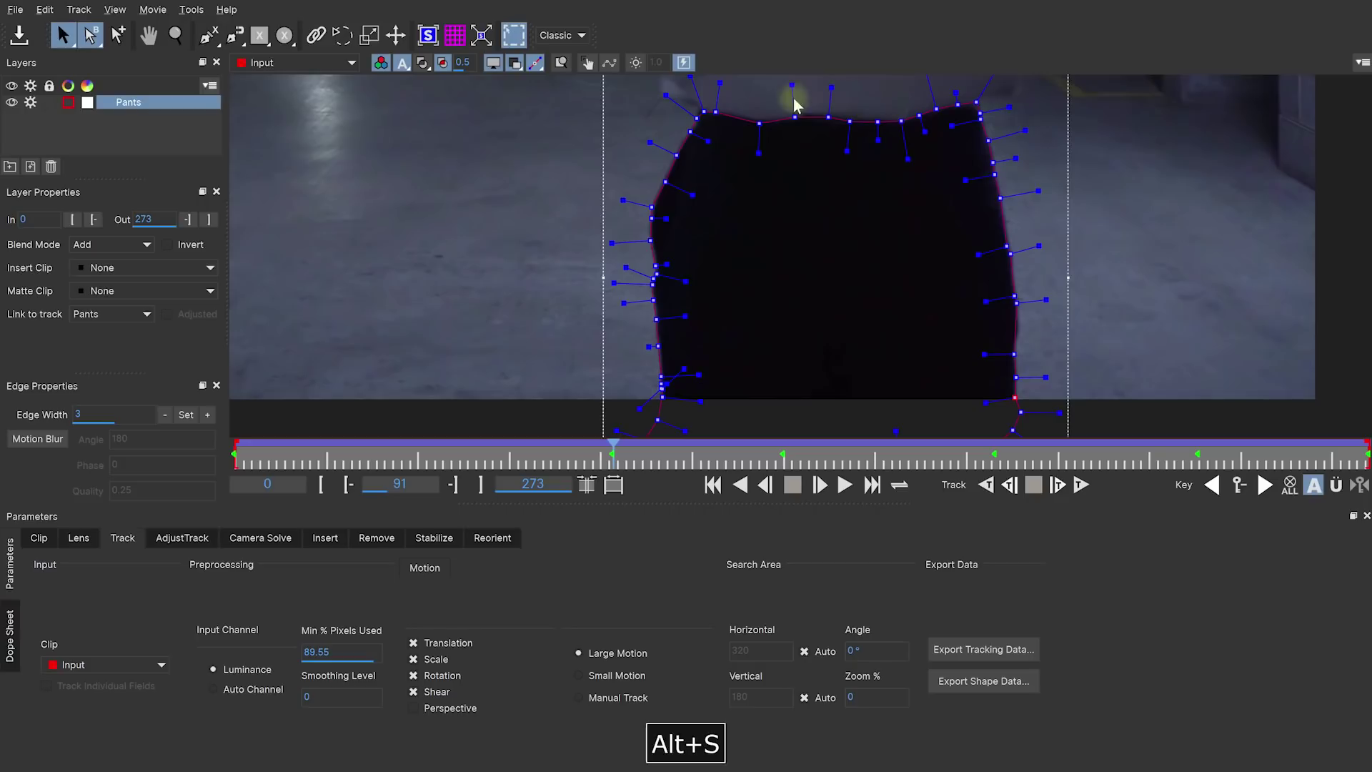
Step: Select the waistline points at frame 91 and snap them to the trousers' top edge
{"action": "left_click_drag", "start_coordinate": [654, 92], "coordinate": [1070, 165]}
{"action": "key", "text": "alt+s"}
{"action": "left_click", "coordinate": [904, 172]}
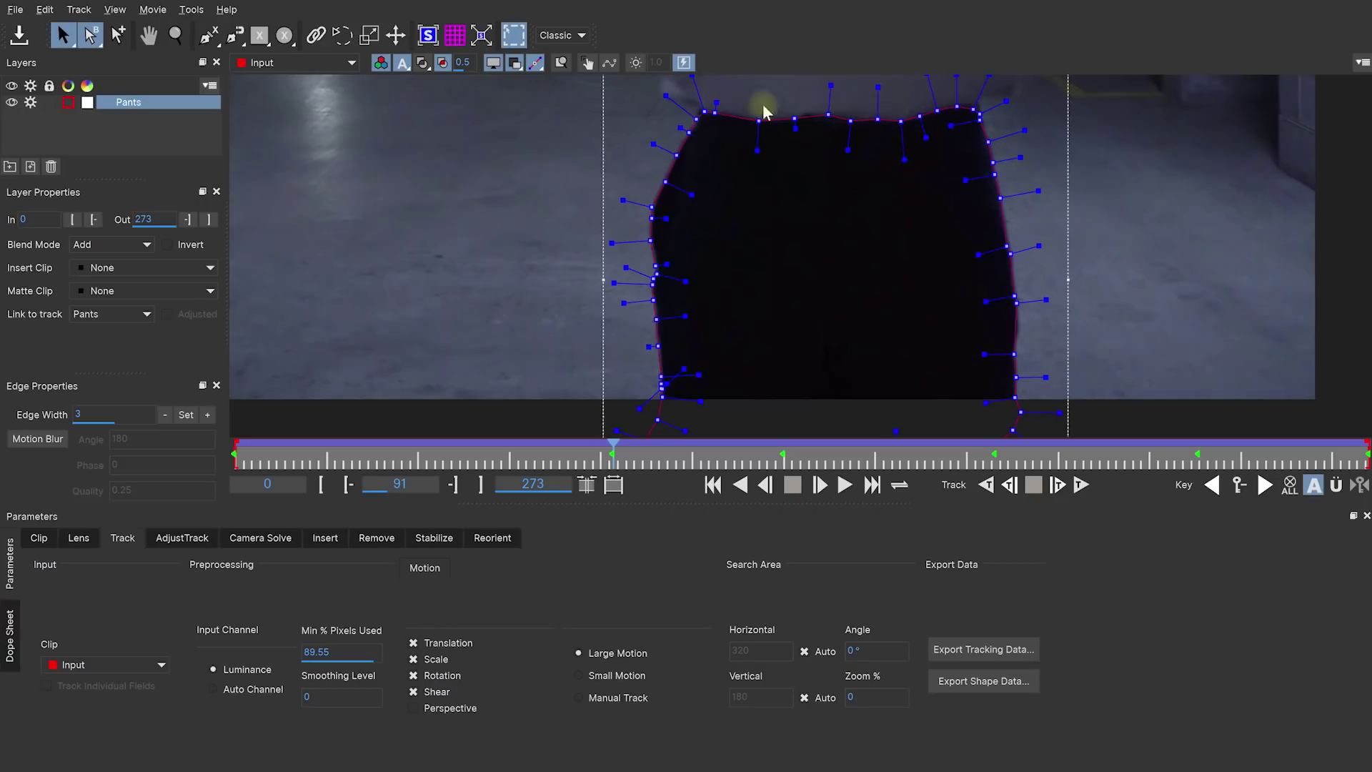
Step: Go to frame 20 and snap the points along the trousers' left side to the edge
{"action": "left_click_drag", "start_coordinate": [609, 458], "coordinate": [309, 457]}
{"action": "left_click_drag", "start_coordinate": [610, 175], "coordinate": [644, 264]}
{"action": "key", "text": "alt+s"}
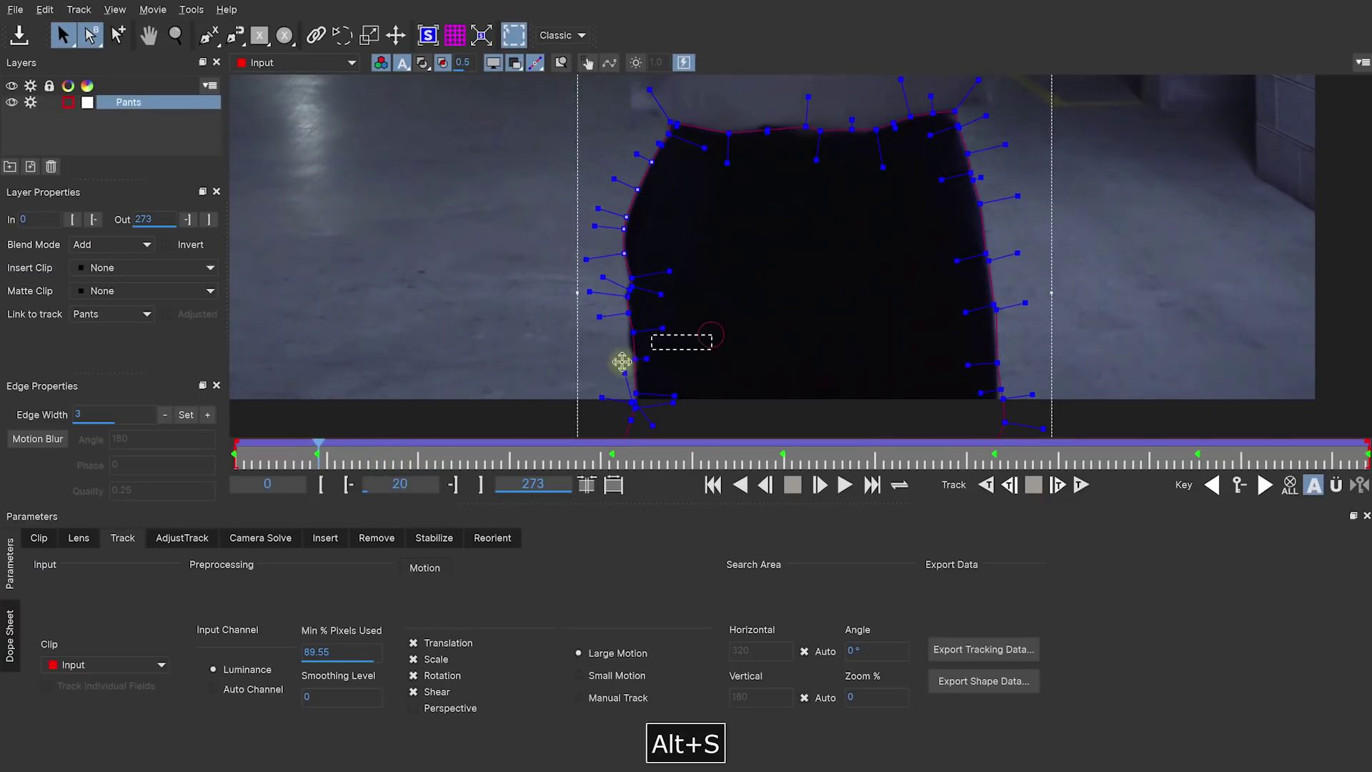
{"action": "left_click", "coordinate": [936, 172]}
Step: Go to frame 12 and snap the points on the trousers' left and right sides to the edges
{"action": "left_click_drag", "start_coordinate": [318, 455], "coordinate": [285, 455]}
{"action": "left_click_drag", "start_coordinate": [606, 396], "coordinate": [609, 399]}
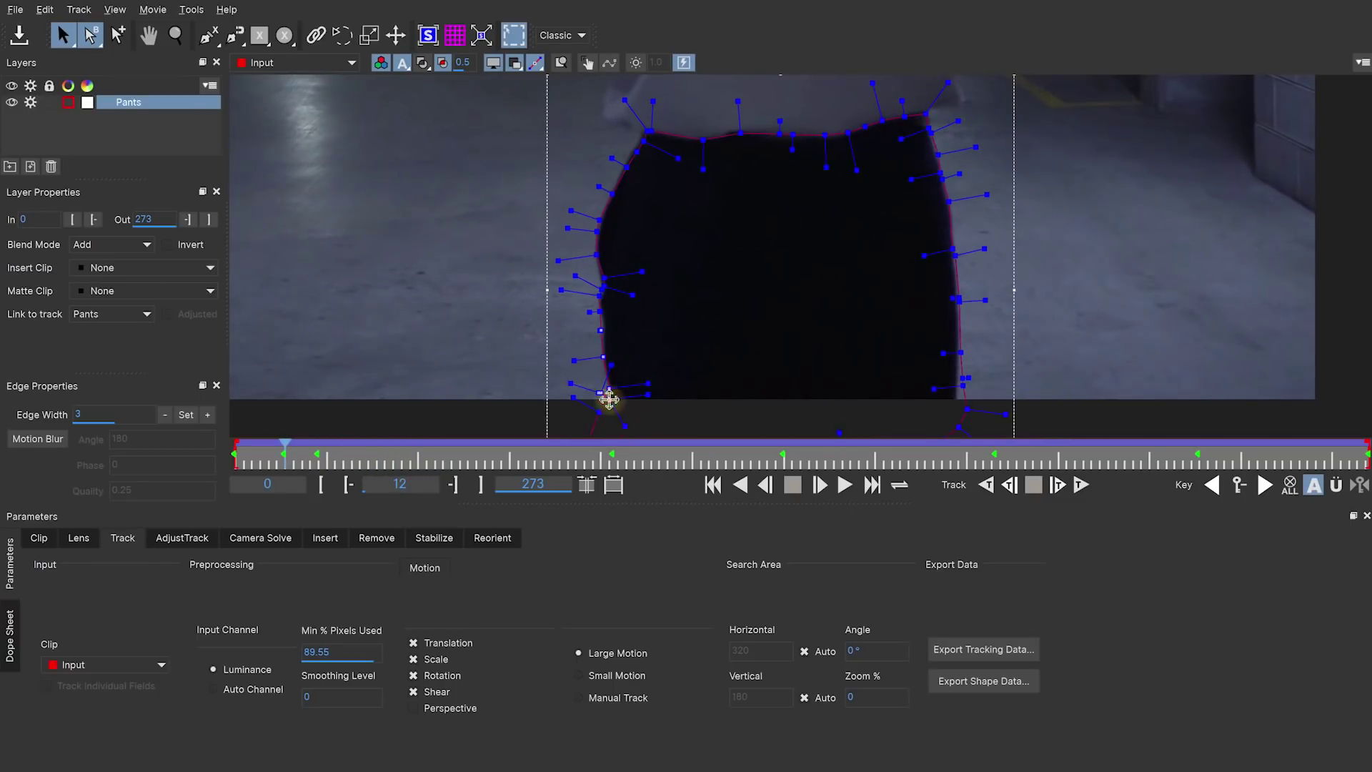
{"action": "key", "text": "alt+s"}
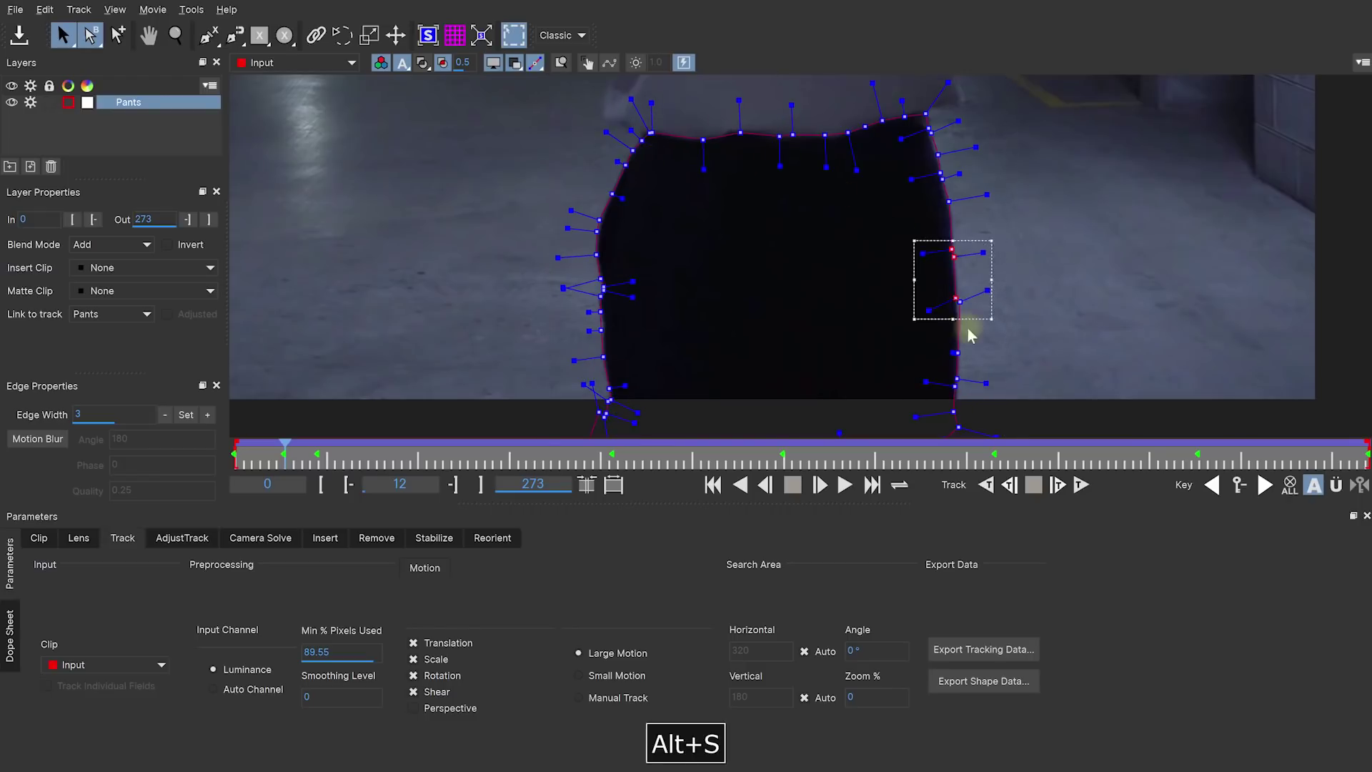
{"action": "left_click", "coordinate": [968, 328]}
Step: Snap the Pants points to the trousers' edge near the clip's start and scrub through the early frames
{"action": "left_click_drag", "start_coordinate": [285, 455], "coordinate": [244, 456]}
{"action": "key", "text": "alt+s"}
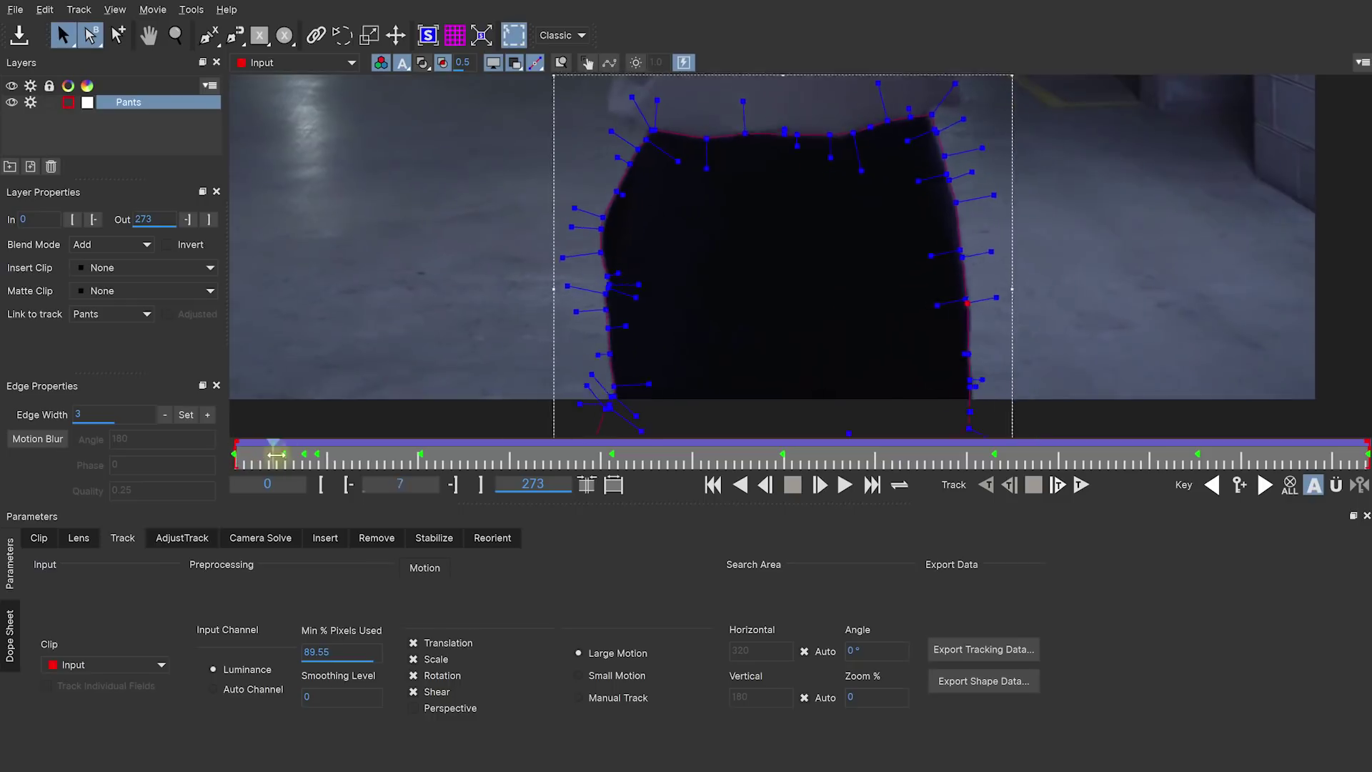
{"action": "left_click_drag", "start_coordinate": [431, 463], "coordinate": [328, 463]}
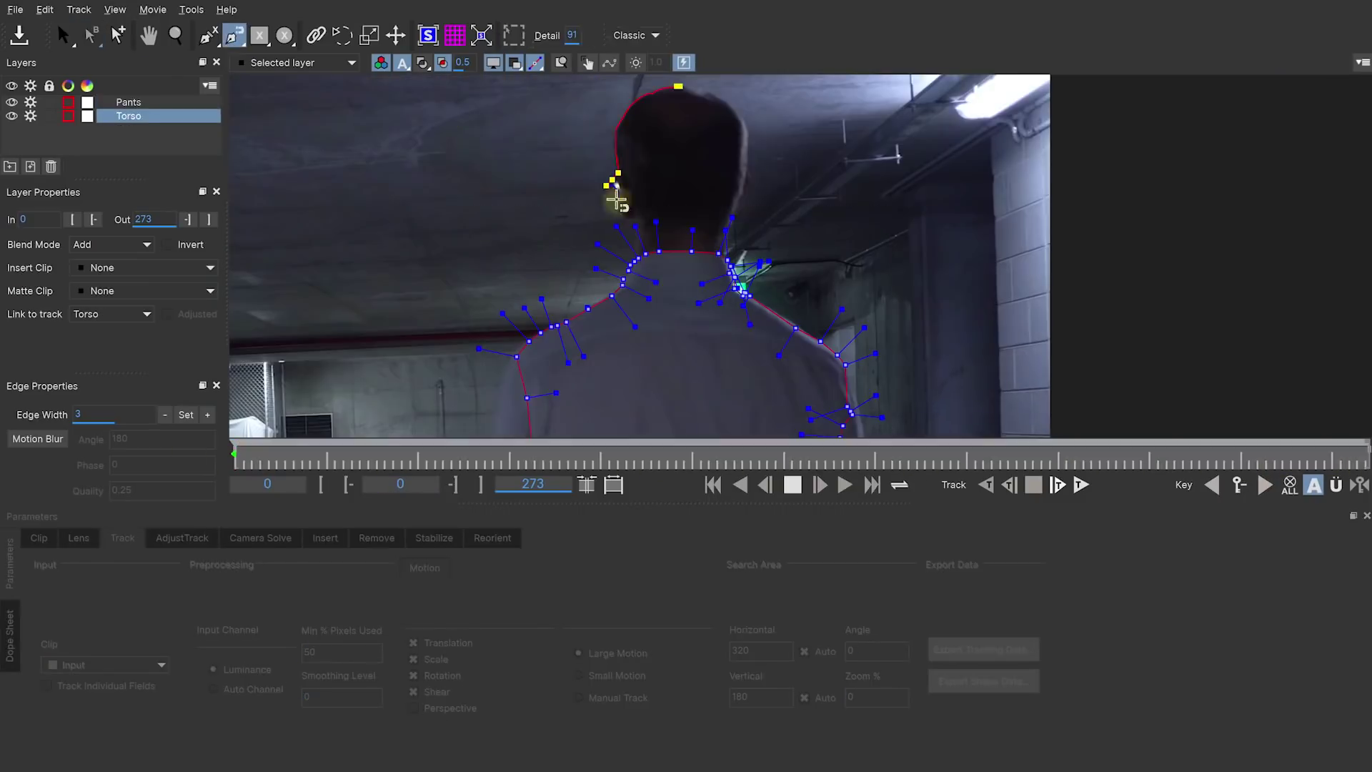
Step: Track the Head spline forward through the clip and adjust its points on the left side of the neck at frame 246
{"action": "key", "text": "ctrl+s"}
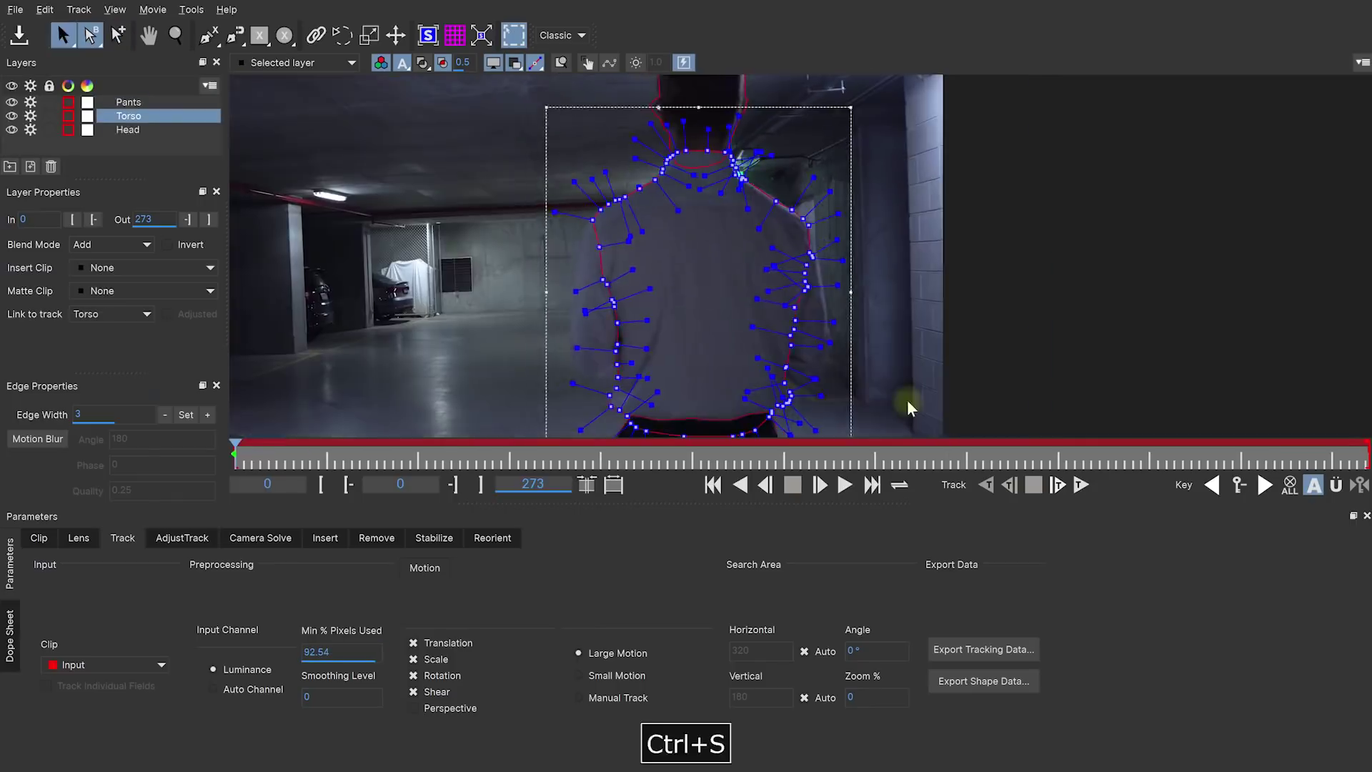
{"action": "left_click", "coordinate": [1081, 485]}
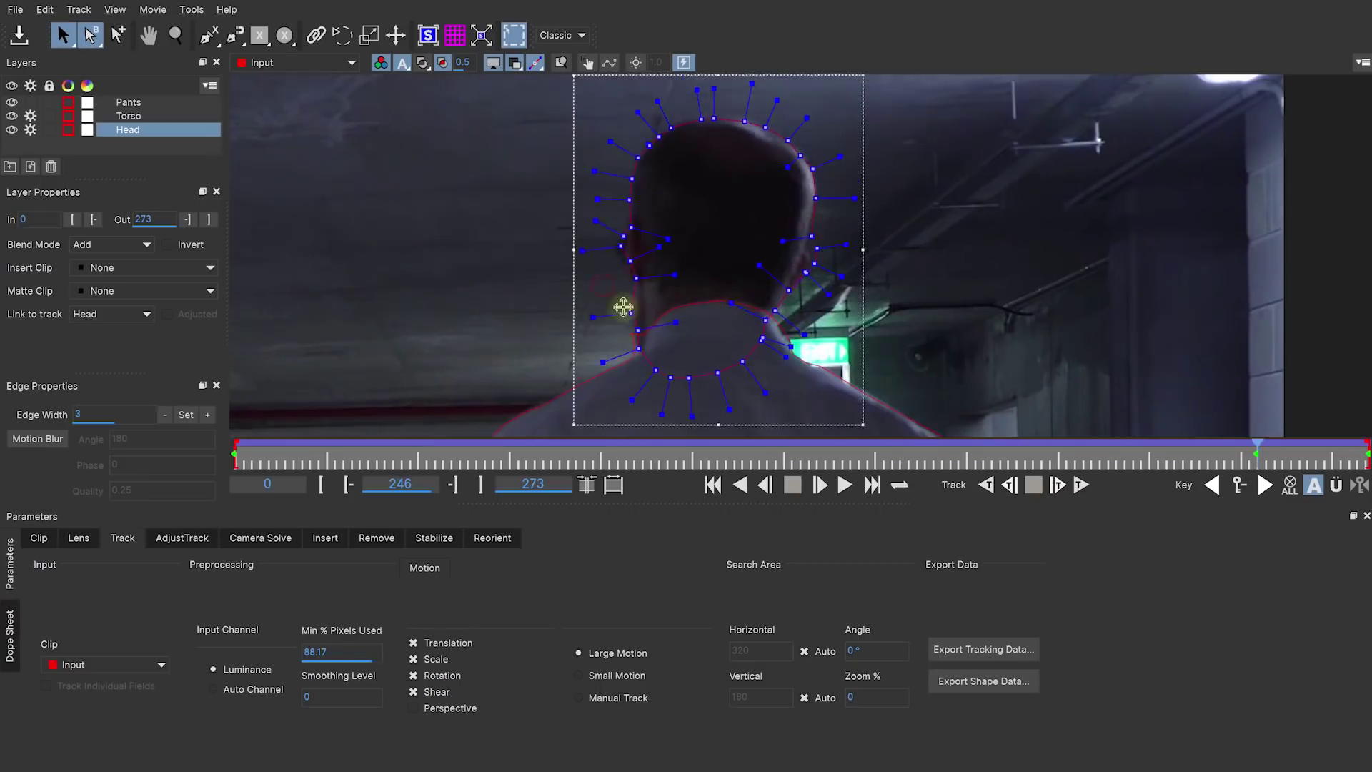
{"action": "left_click_drag", "start_coordinate": [637, 289], "coordinate": [648, 340]}
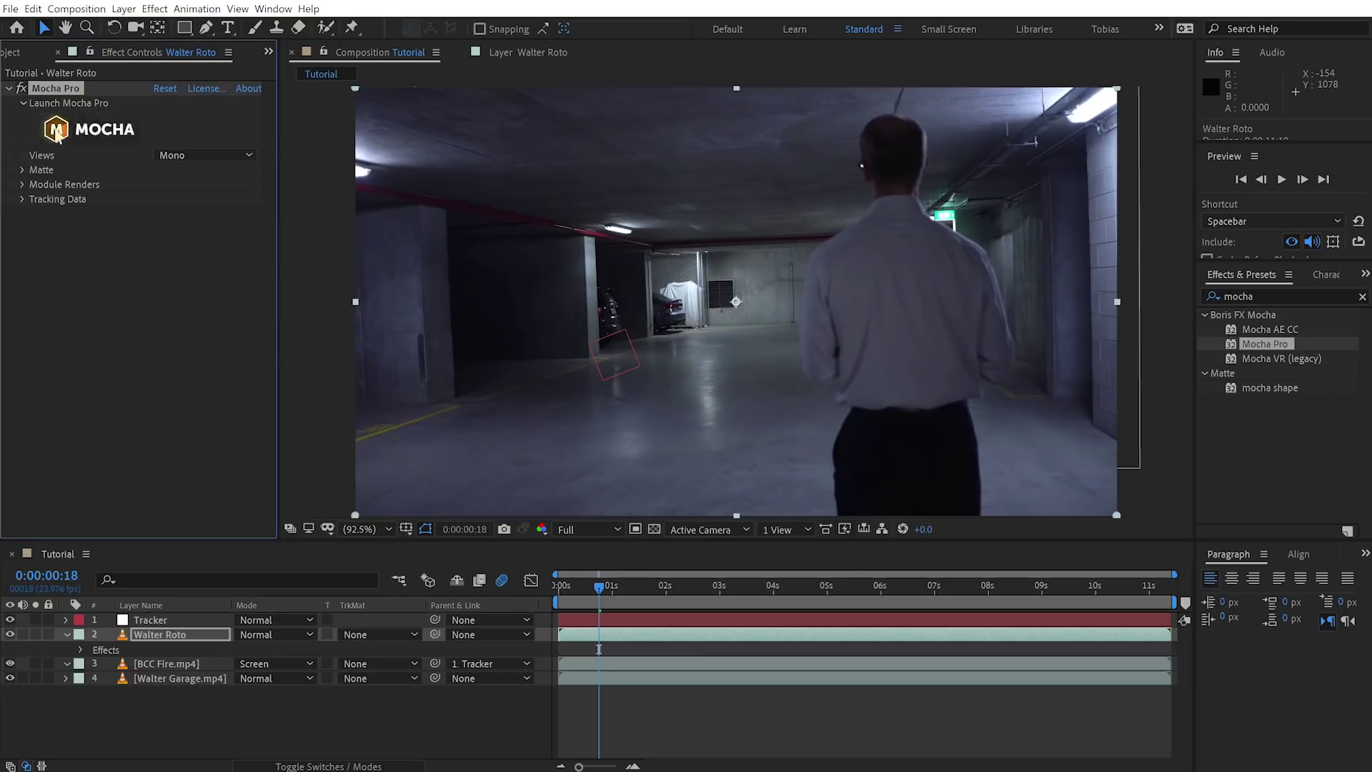
Step: In After Effects, apply the Mocha Pro matte to the roto layer with View Matte off and play the composition from the start
{"action": "left_click", "coordinate": [57, 133]}
{"action": "left_click", "coordinate": [23, 171]}
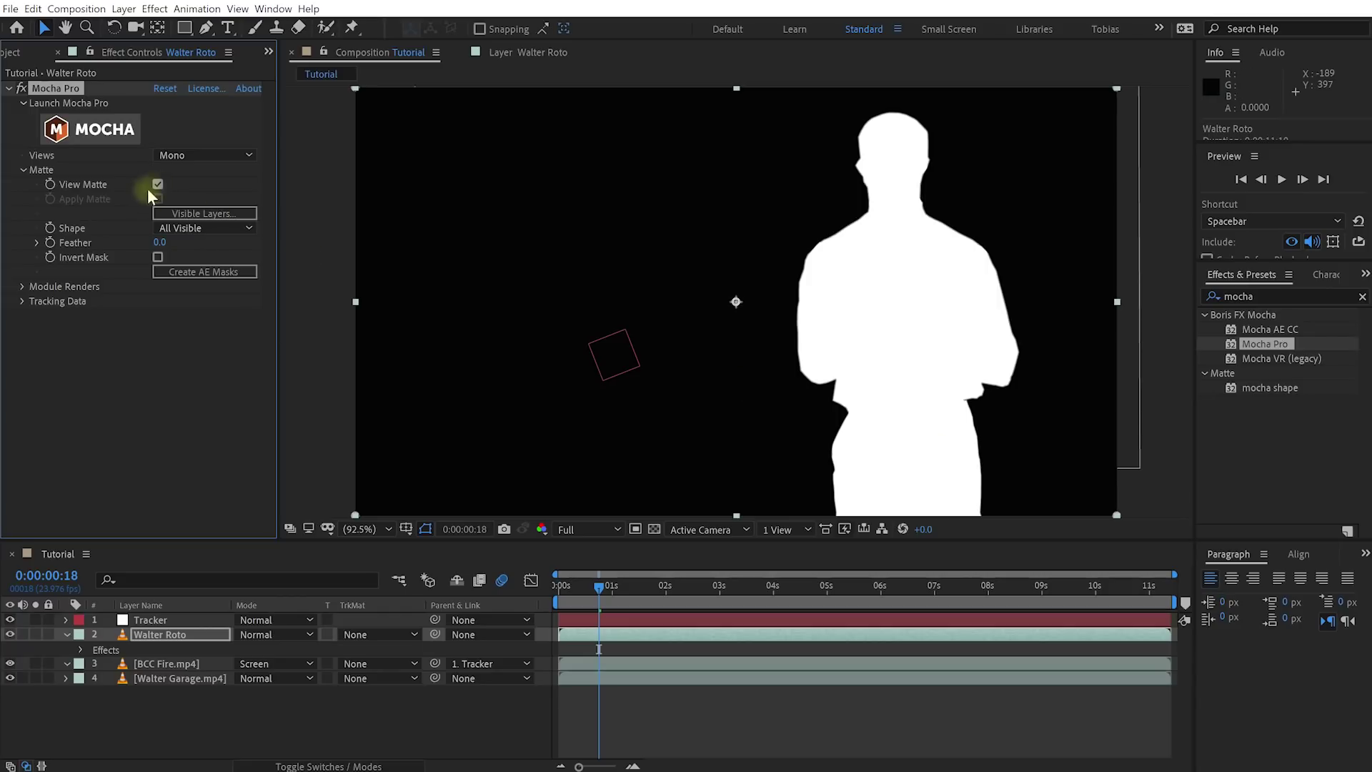
{"action": "left_click", "coordinate": [157, 185]}
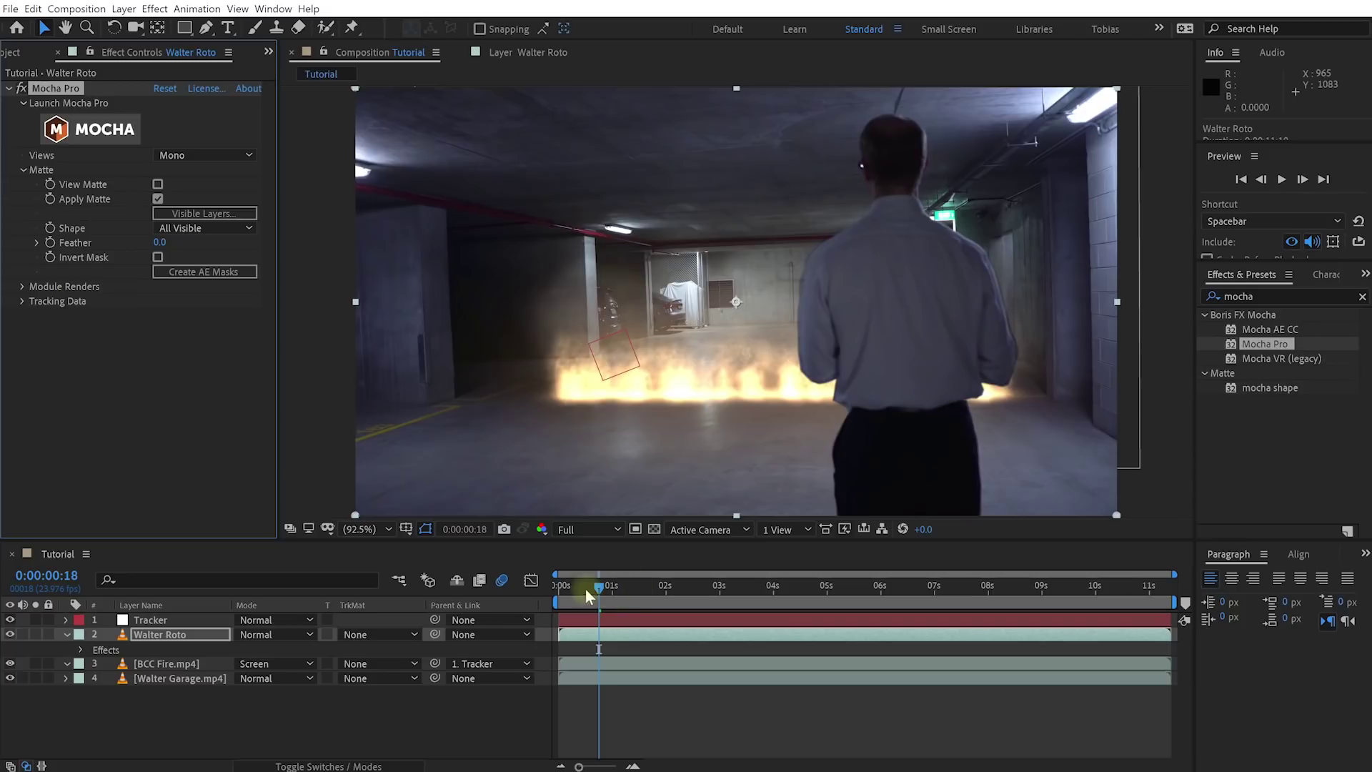
{"action": "left_click_drag", "start_coordinate": [587, 594], "coordinate": [528, 589]}
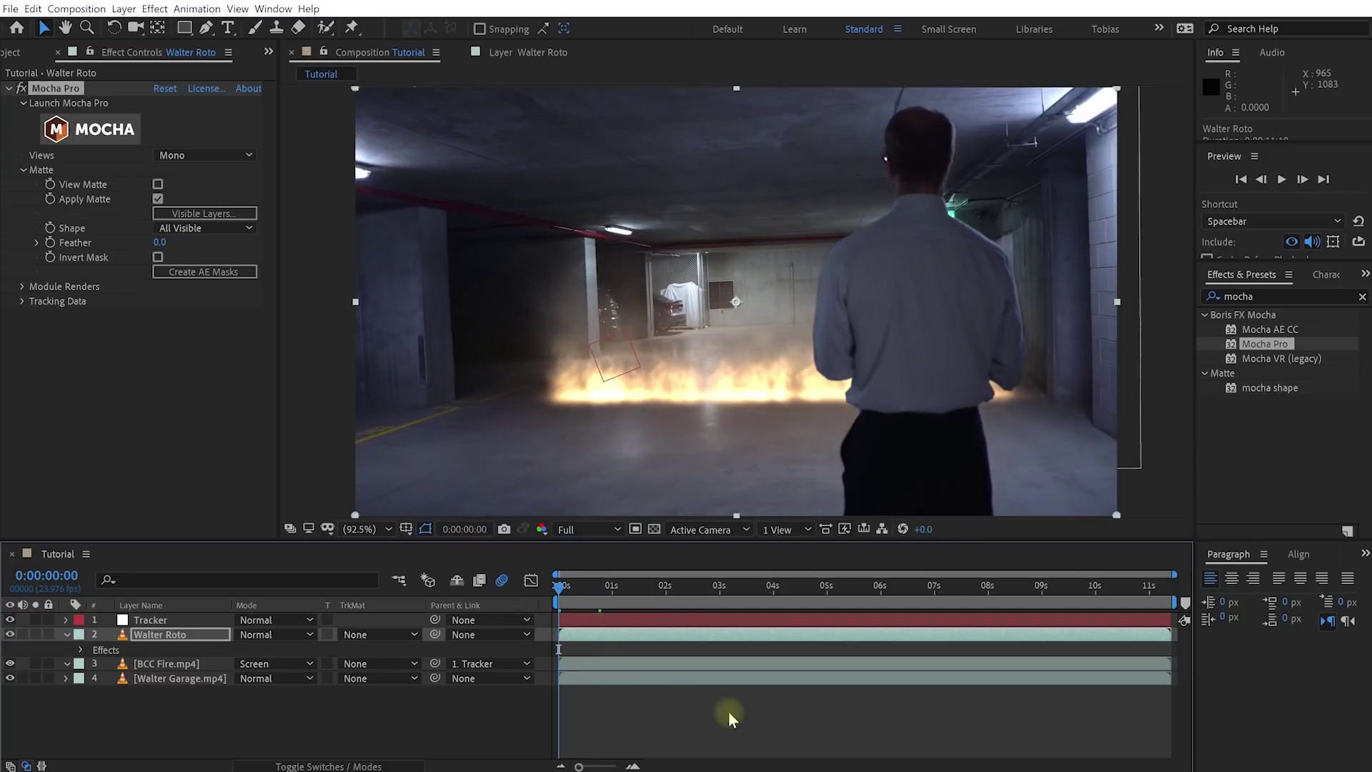
{"action": "key", "text": "space"}
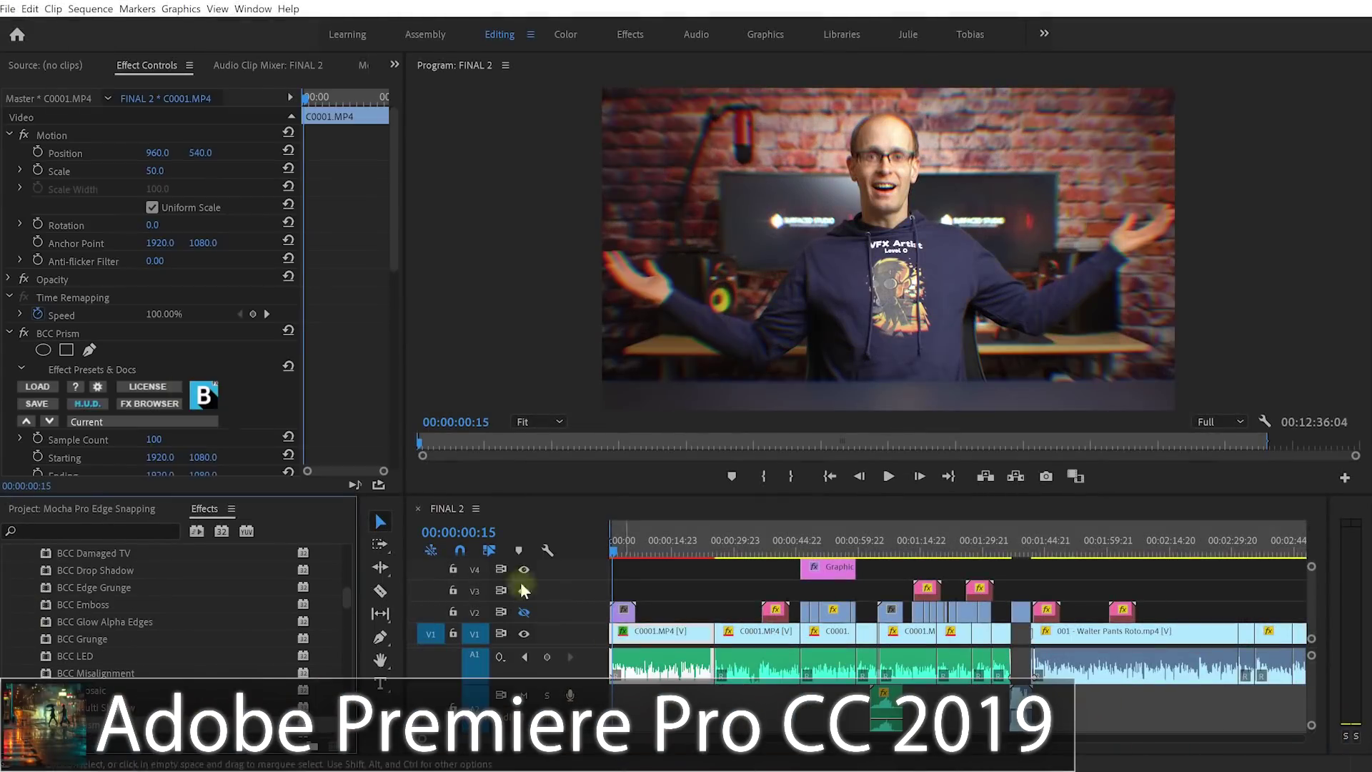
Step: In Premiere Pro, open Mocha from BCC Prism's PixelChooser / Mocha settings and outline the presenter with a magnetic spline
{"action": "scroll", "coordinate": [247, 360], "scroll_direction": "down", "scroll_amount": 10}
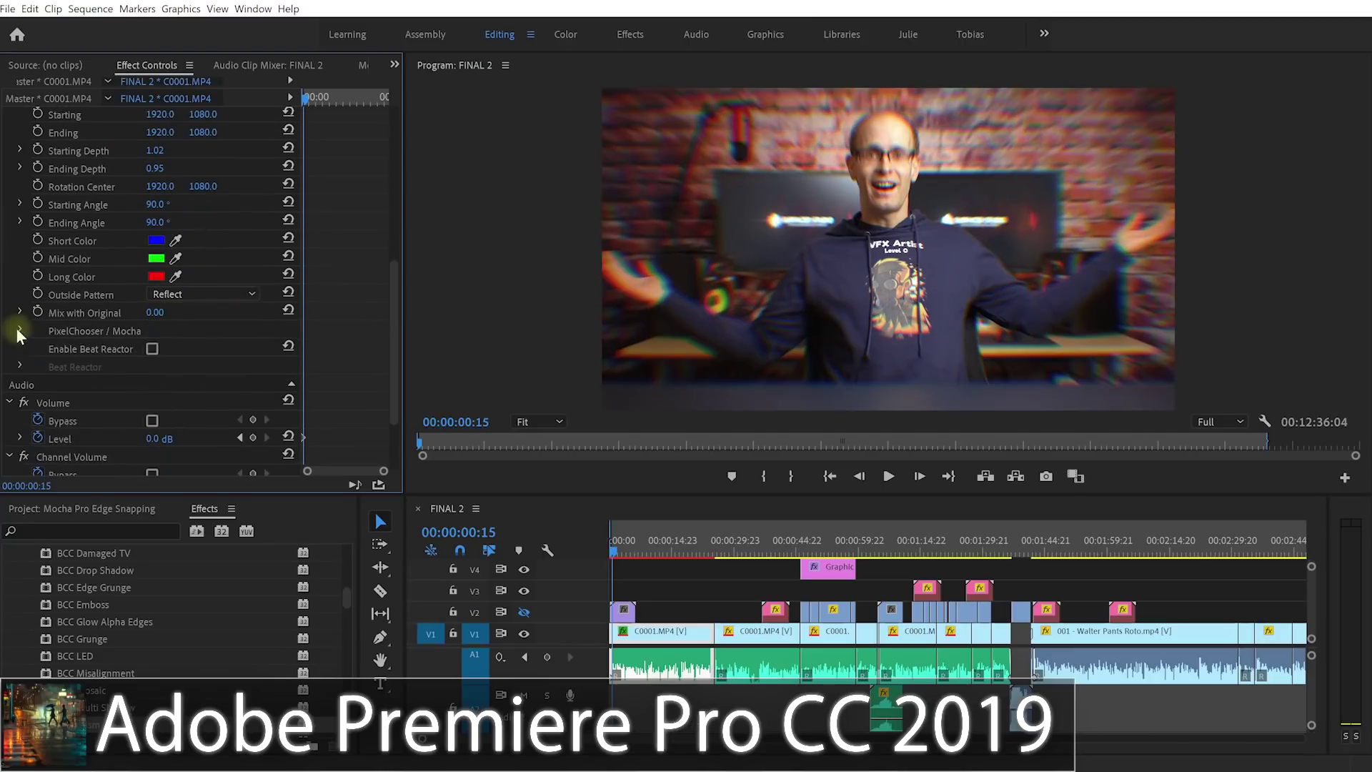
{"action": "left_click", "coordinate": [18, 330]}
{"action": "left_click", "coordinate": [63, 402]}
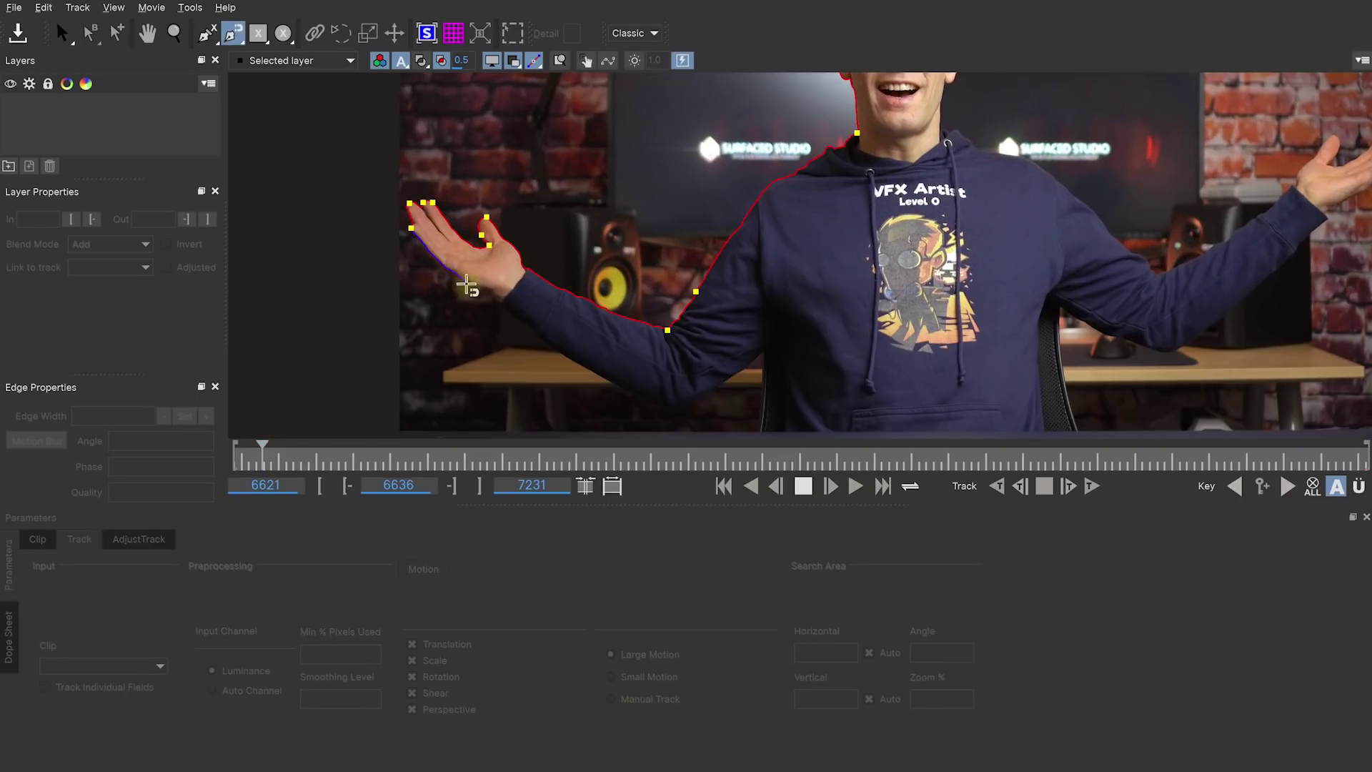
{"action": "left_click", "coordinate": [1047, 431]}
{"action": "left_click", "coordinate": [1081, 432]}
{"action": "left_click", "coordinate": [1063, 312]}
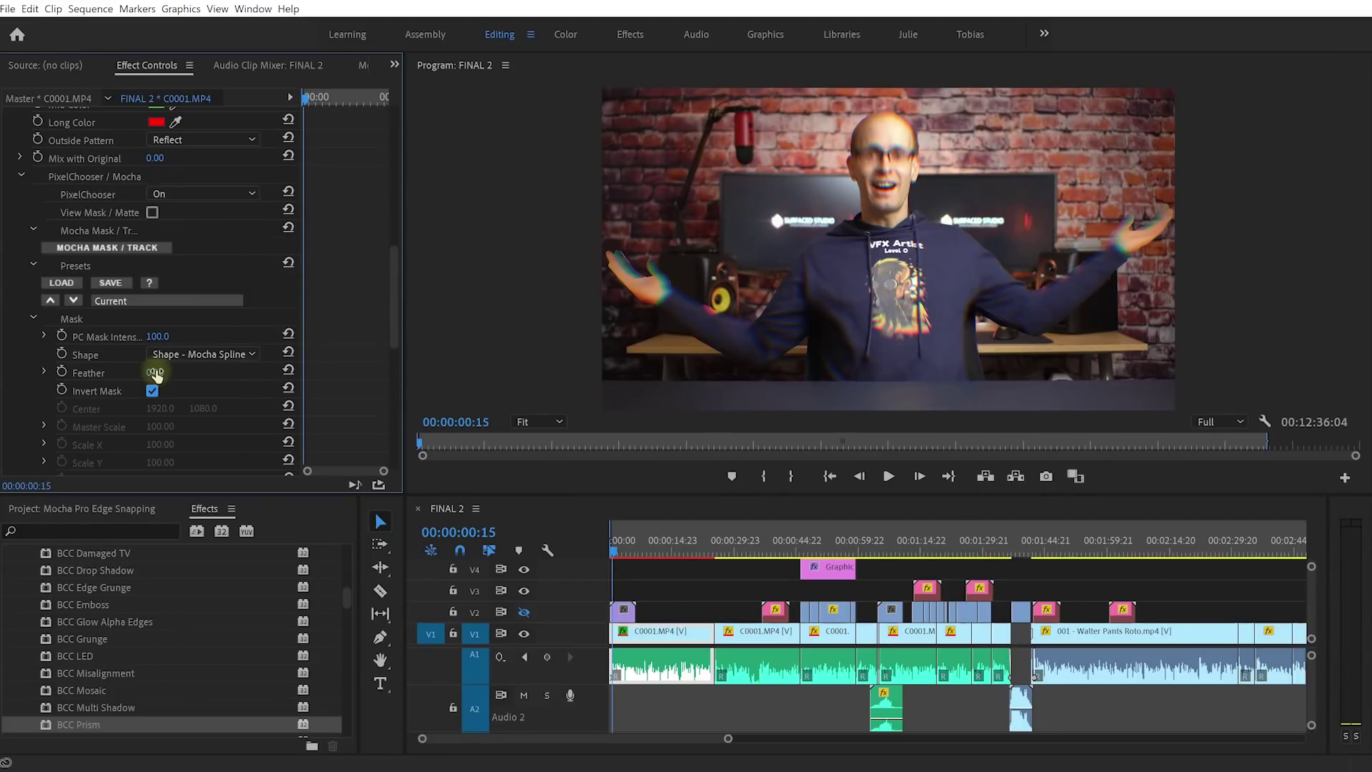
Step: Set the Feather of BCC Prism's inverted Mocha mask to 10
{"action": "type", "text": "10"}
{"action": "key", "text": "Return"}
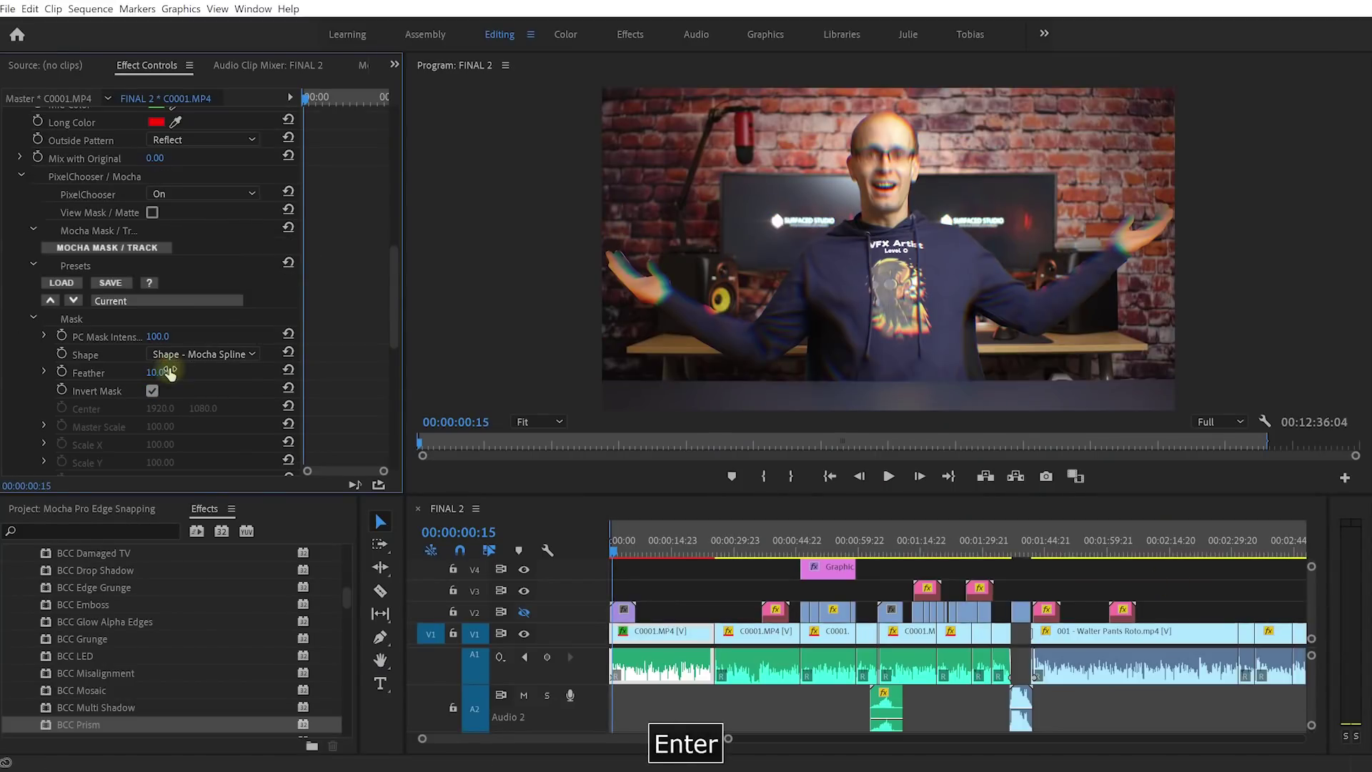